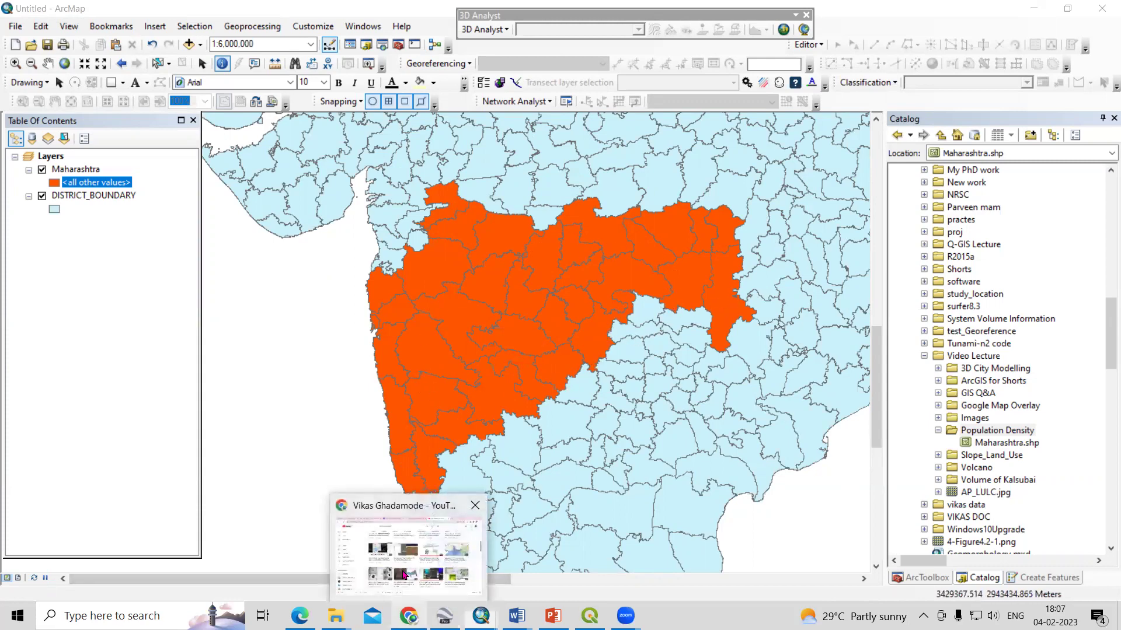
Switch to Chrome and look through the uploaded videos on the open YouTube channel.
click(408, 615)
scroll(444, 157, up, 5)
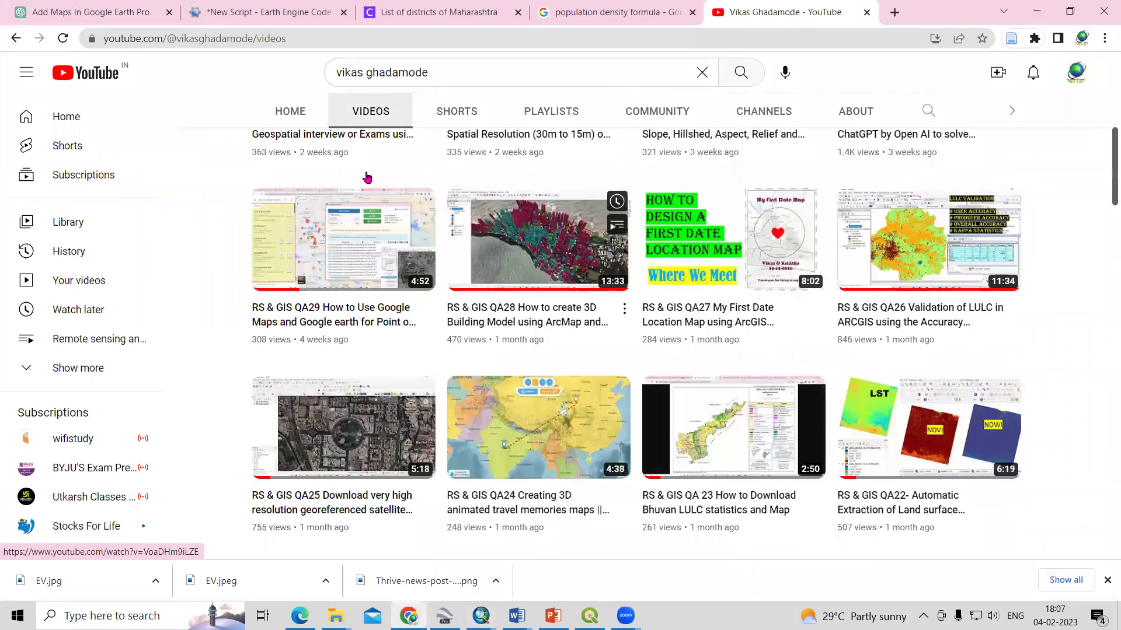
scroll(574, 323, up, 5)
scroll(574, 323, down, 10)
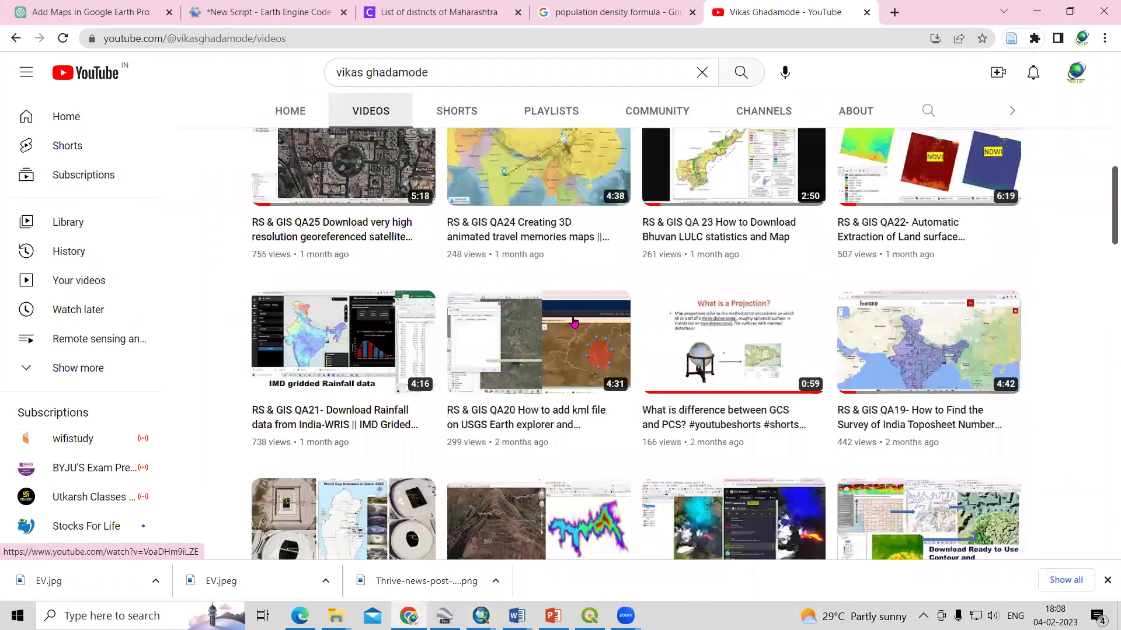
scroll(575, 331, down, 10)
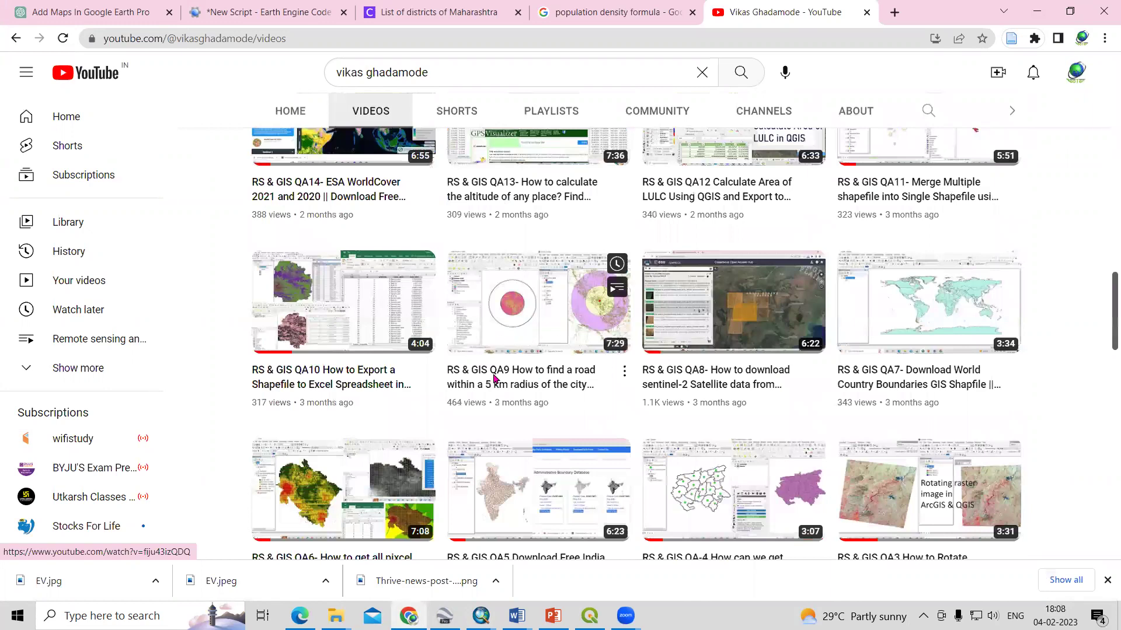
scroll(496, 440, down, 1)
scroll(537, 484, down, 1)
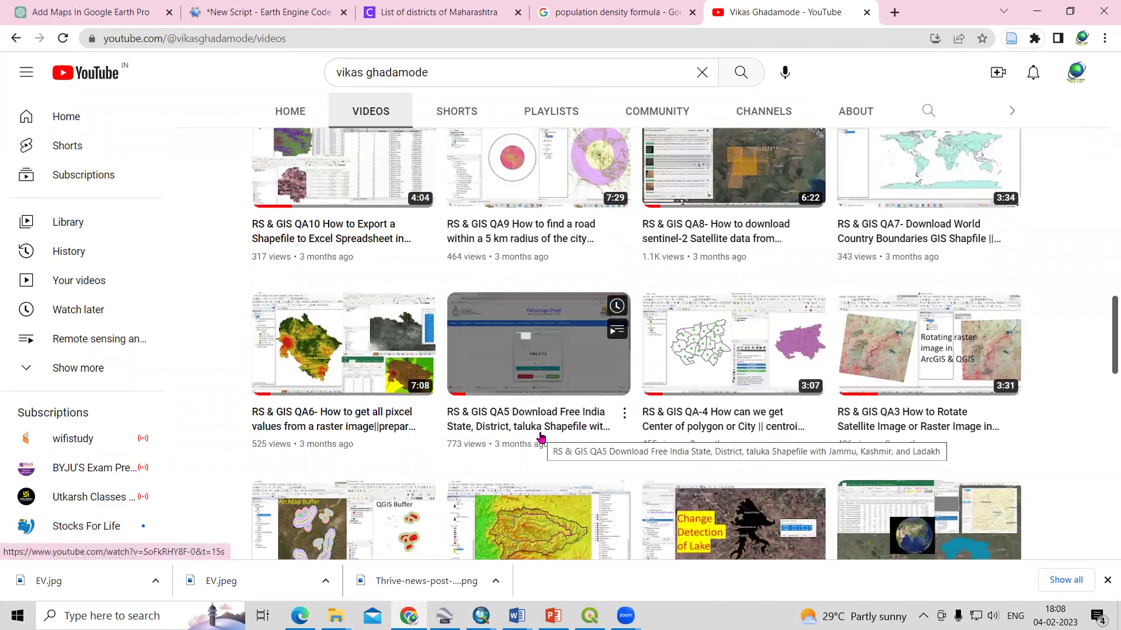
scroll(542, 438, up, 7)
scroll(541, 438, up, 12)
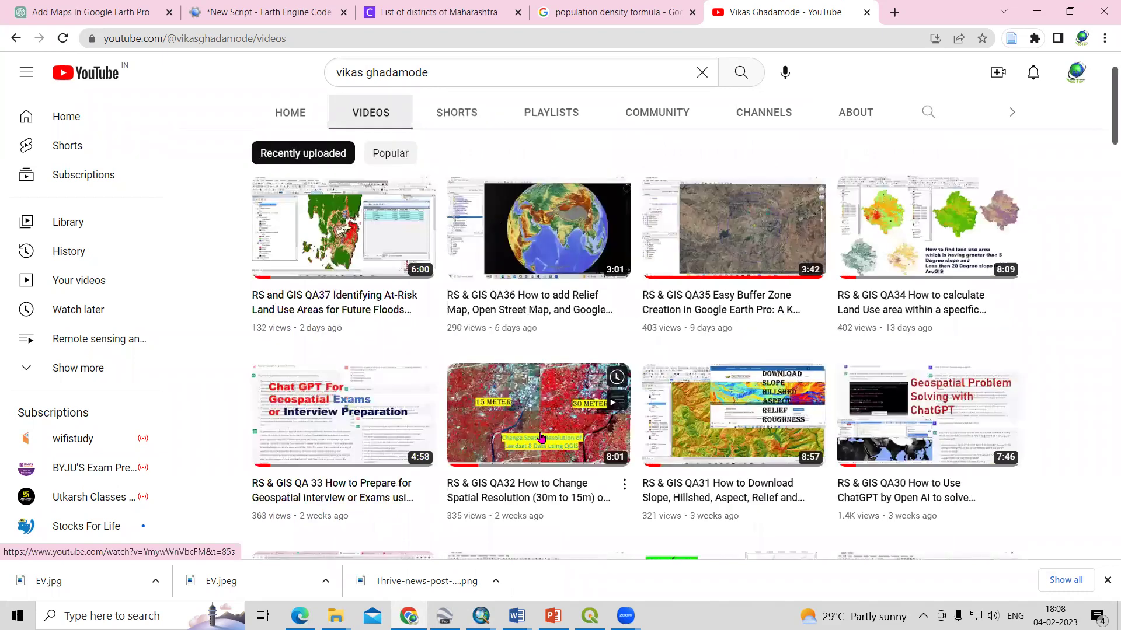
scroll(538, 427, up, 2)
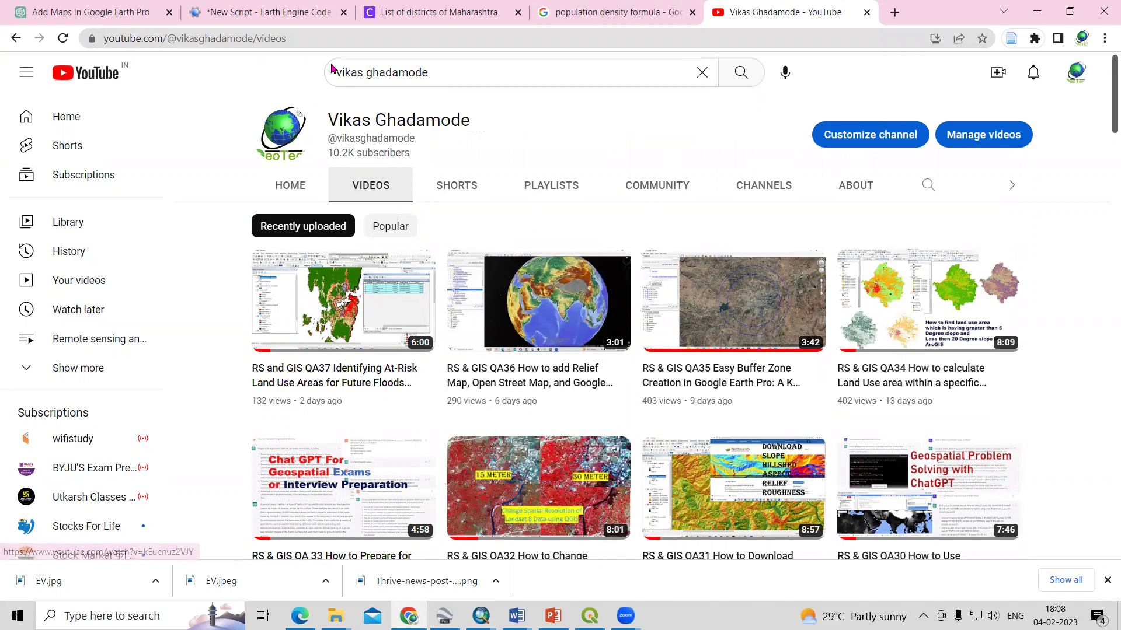
Open the Census 2011 list of Maharashtra districts from the "population of maharashtra district wise" search results and review its district population table.
click(437, 12)
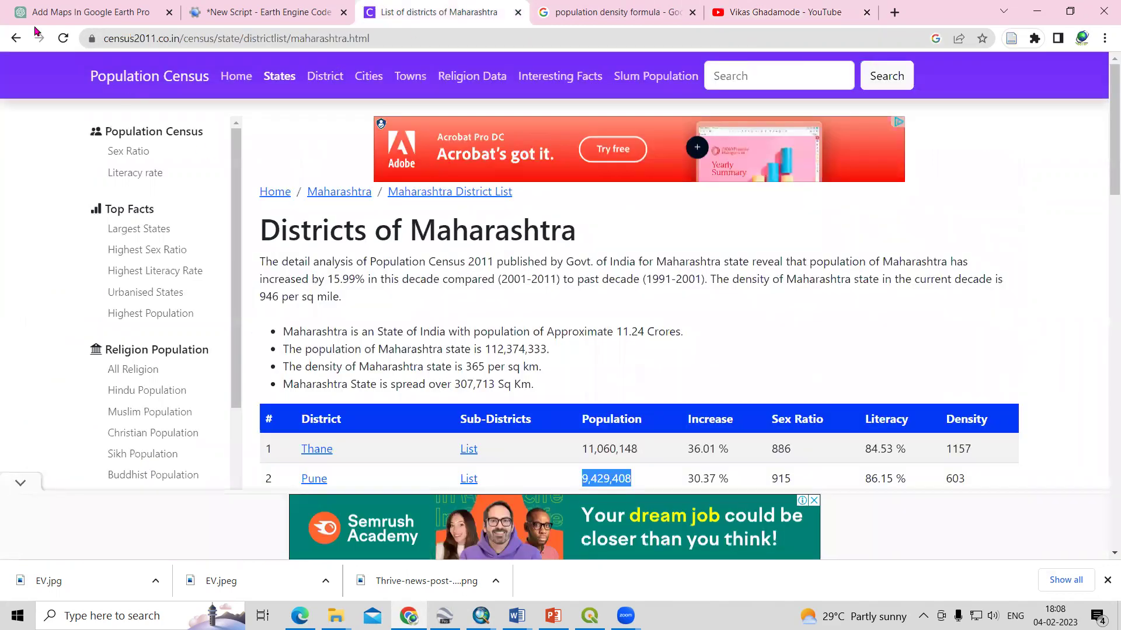
click(16, 38)
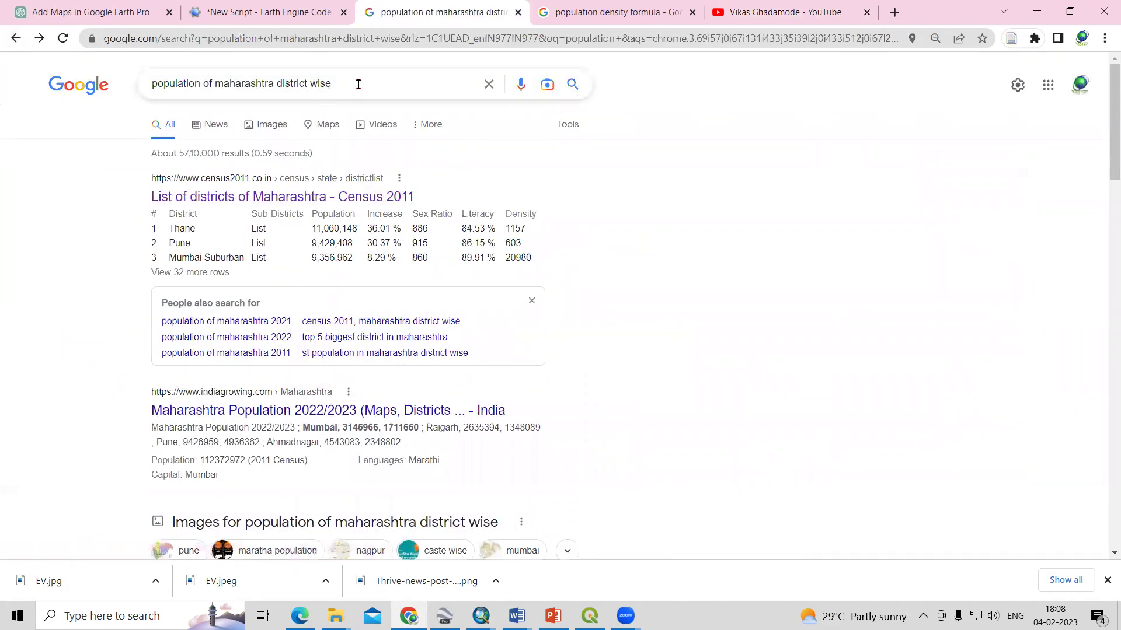
click(283, 199)
scroll(560, 309, down, 2)
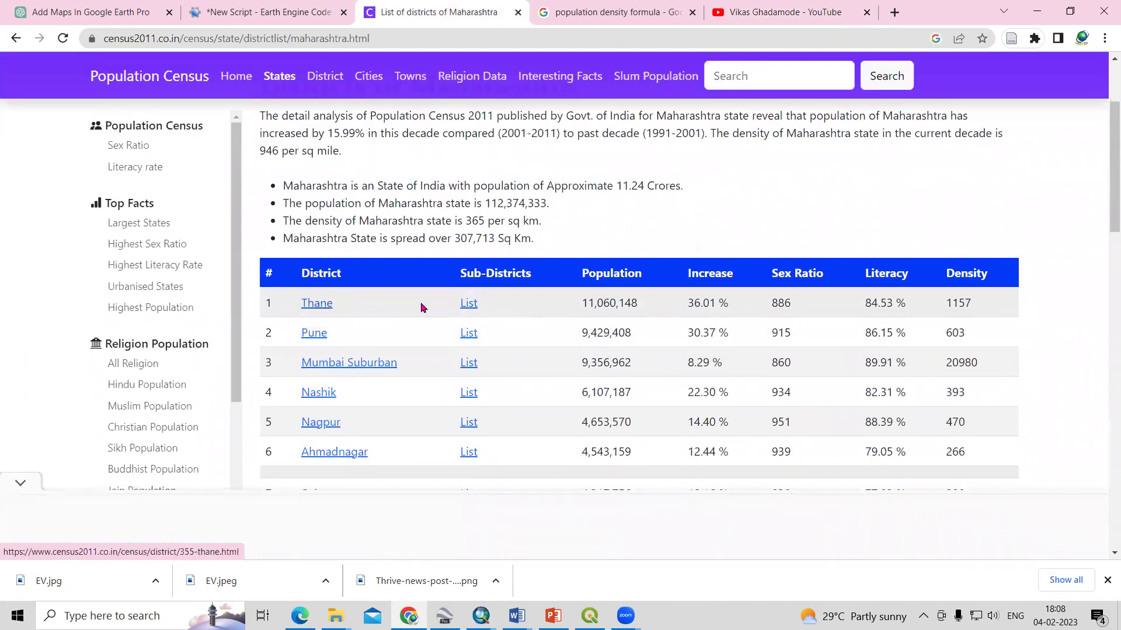
scroll(583, 299, down, 1)
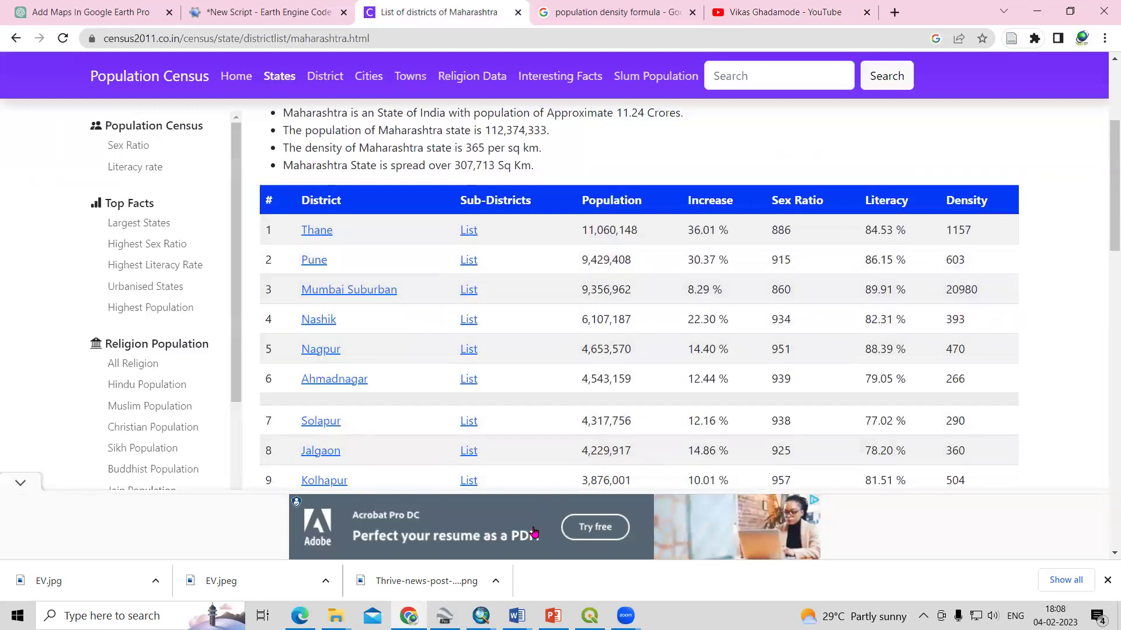
Switch to ArcMap and hide the DISTRICT_BOUNDARY layer.
mouse_move(481, 616)
click(431, 569)
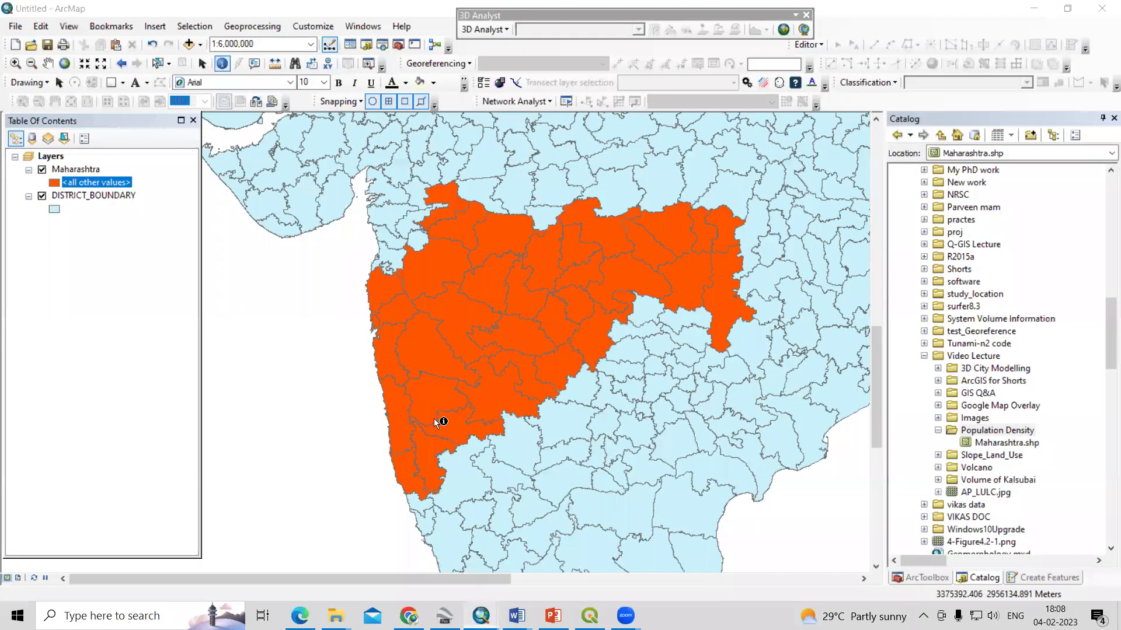
click(42, 196)
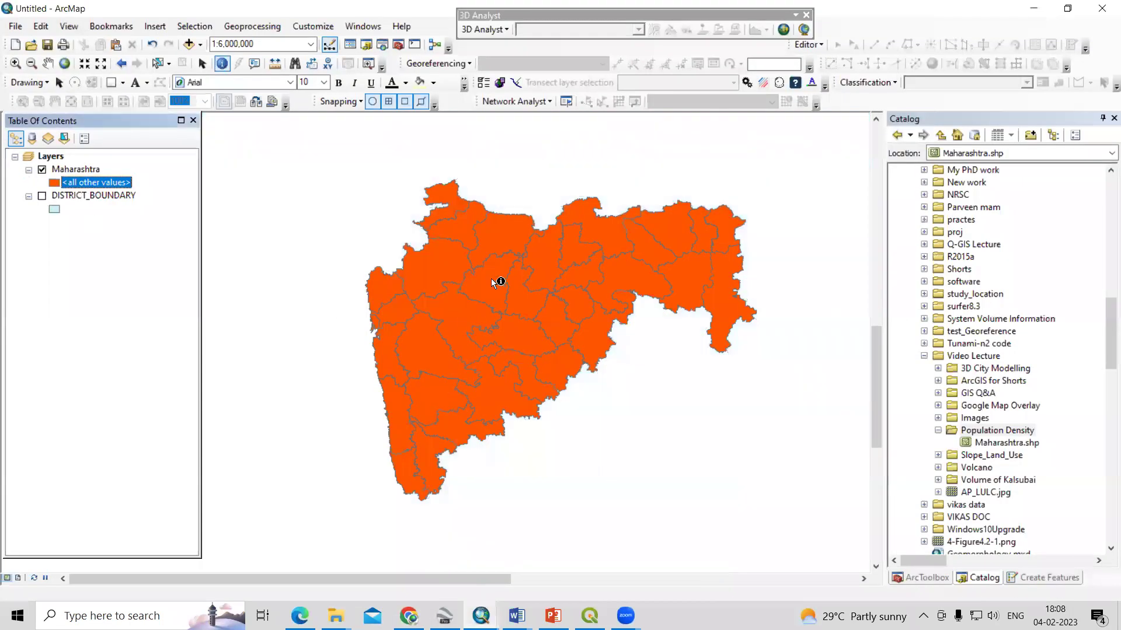
Open the attribute table of the Maharashtra layer and look over its records.
scroll(476, 245, up, 4)
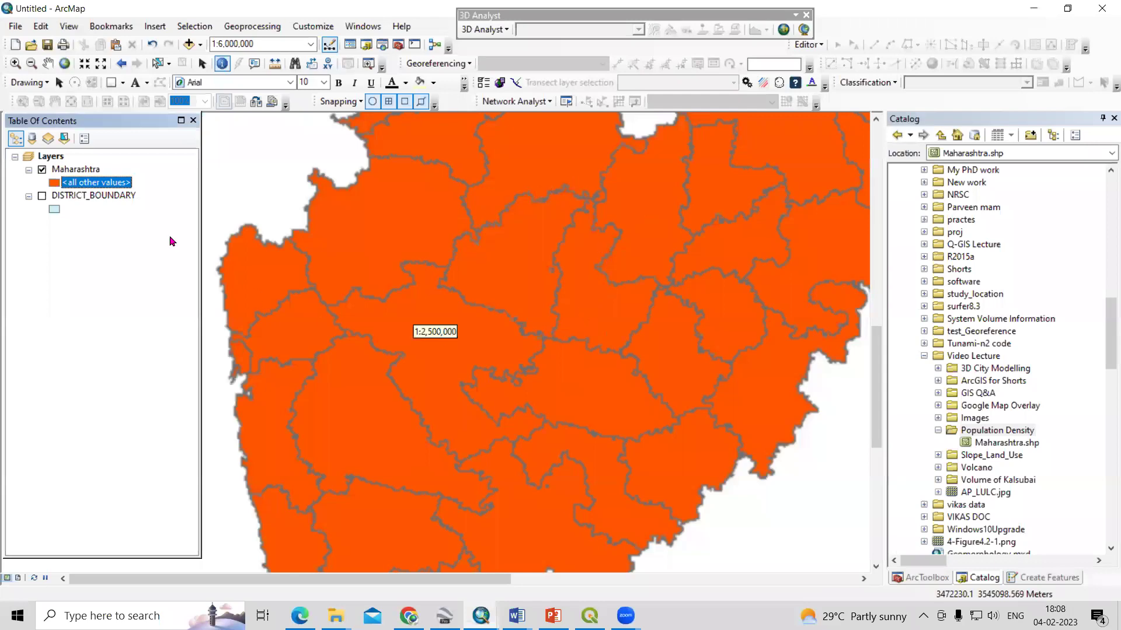
right_click(85, 174)
click(156, 211)
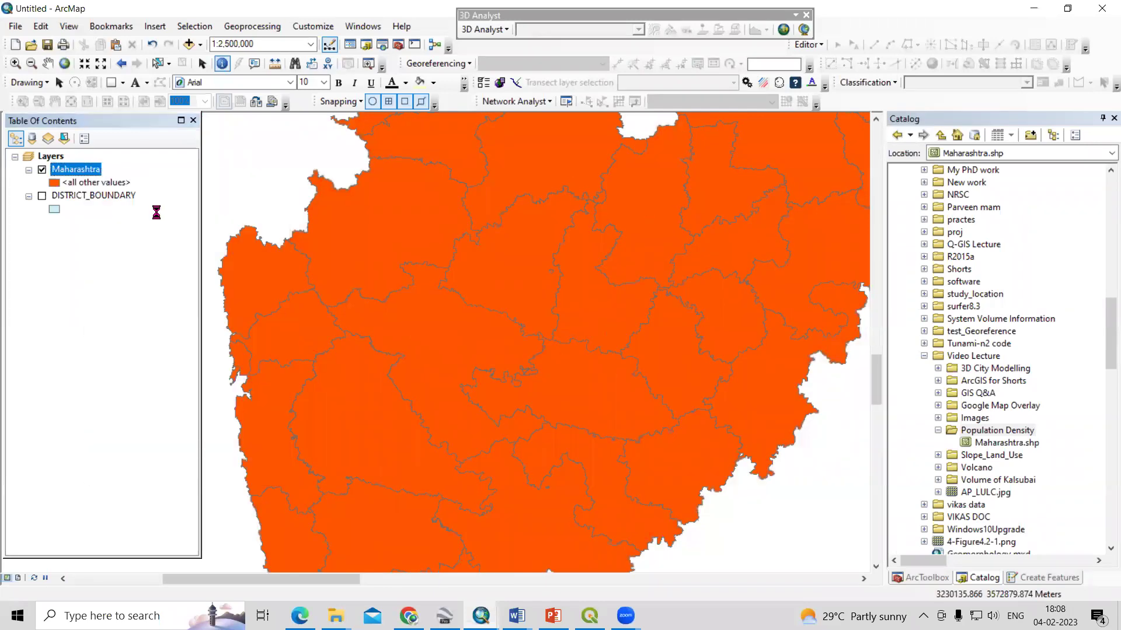
click(400, 245)
scroll(385, 261, down, 3)
scroll(384, 261, up, 3)
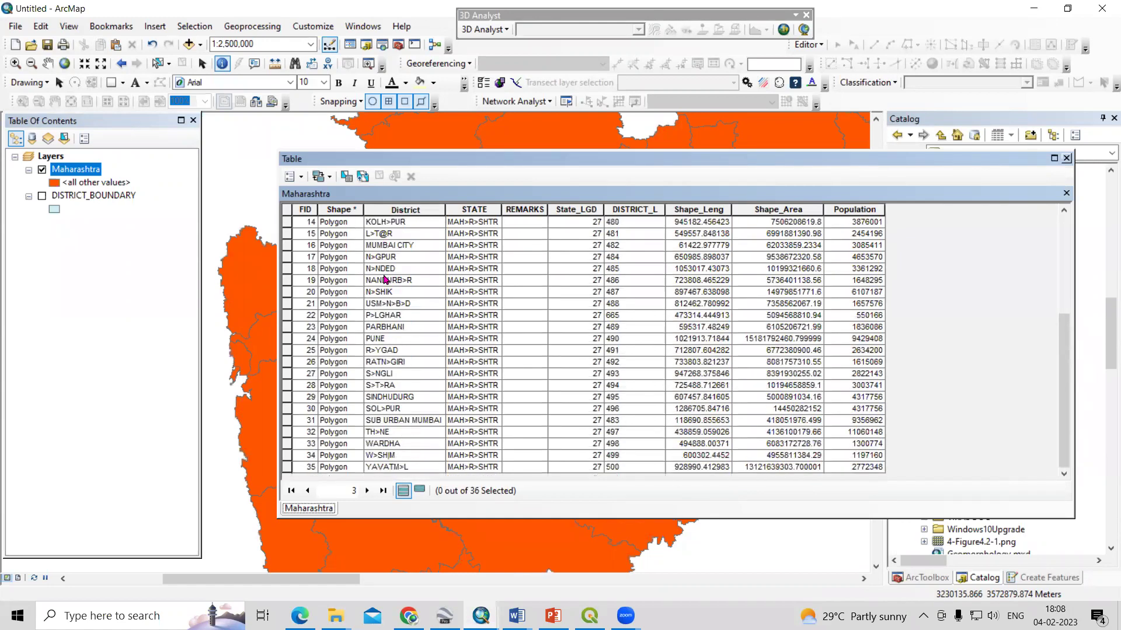
Select the AHAMADNAGAR record and examine its Population value along with the other district records.
click(394, 223)
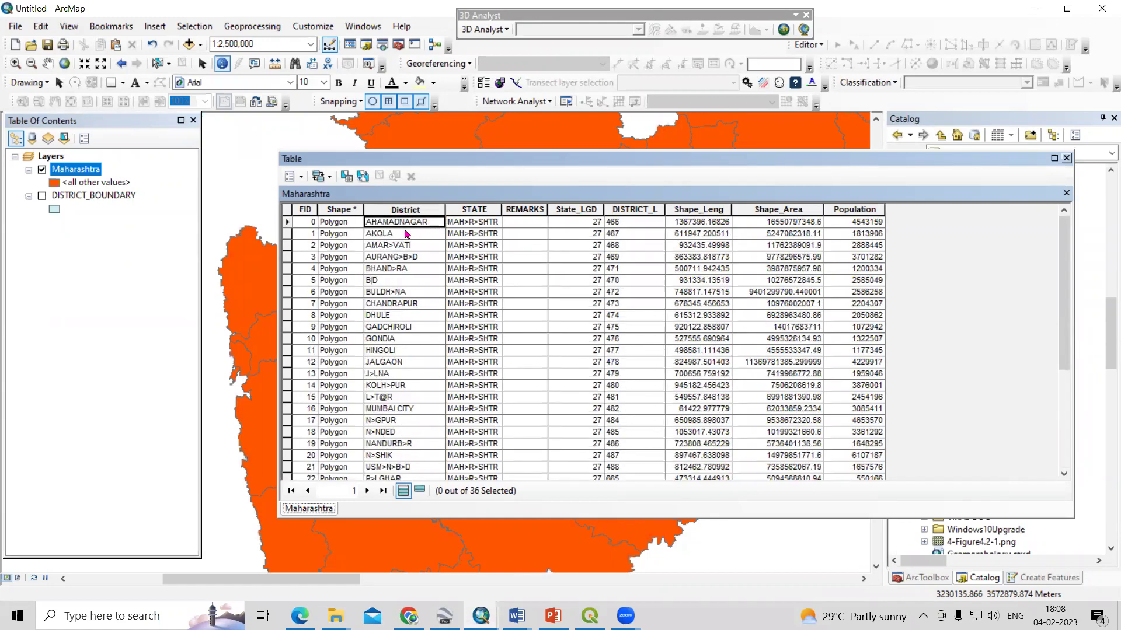
click(287, 224)
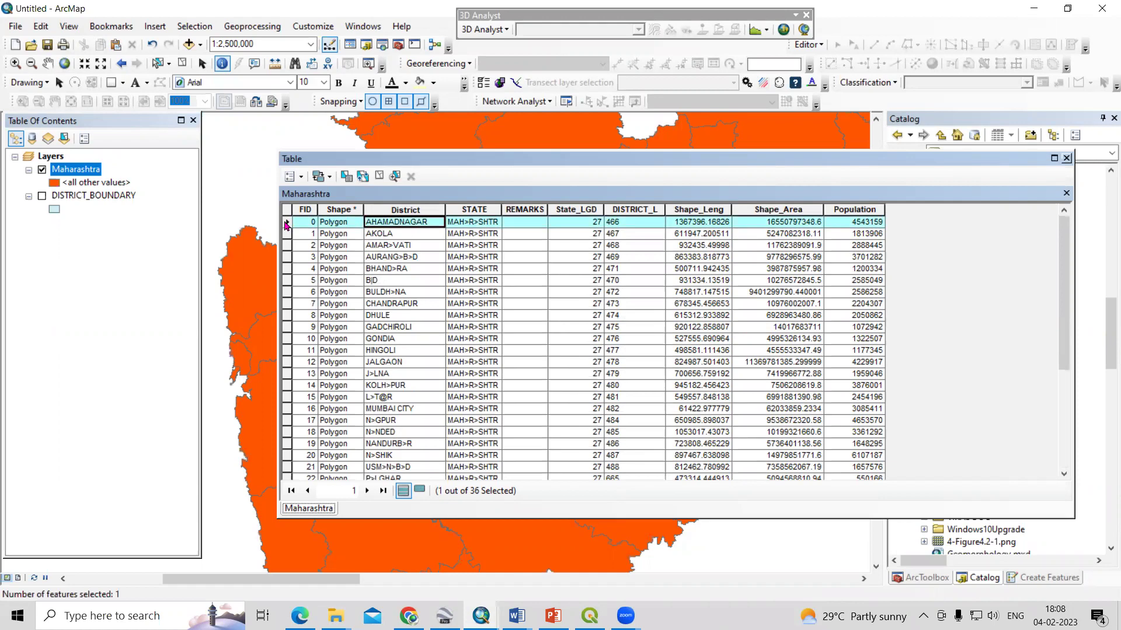
click(847, 225)
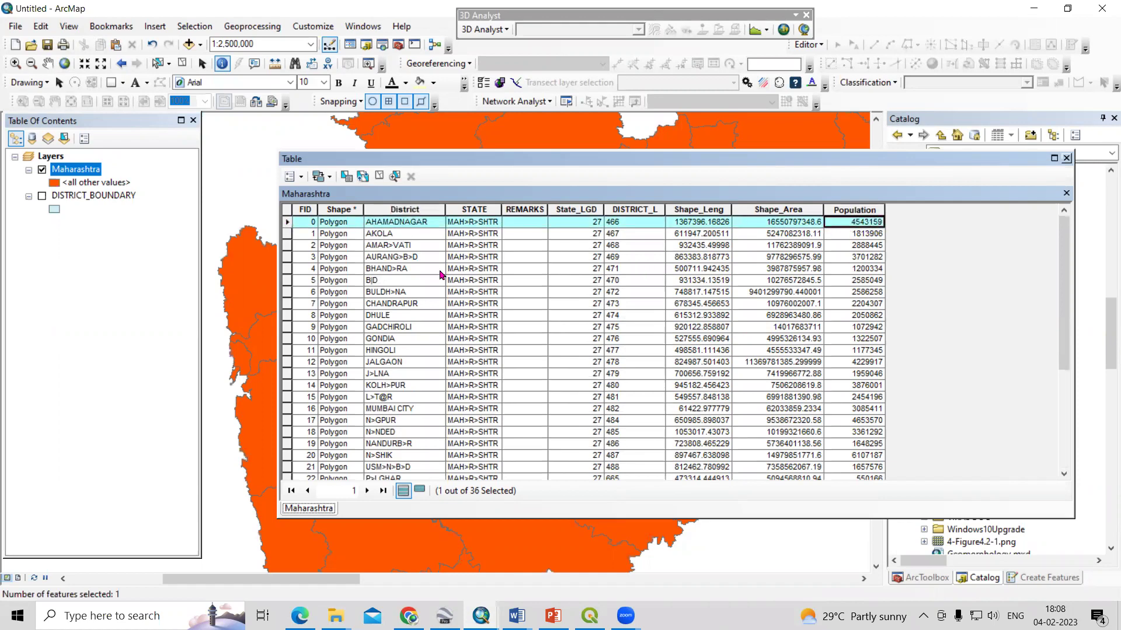
scroll(304, 338, down, 5)
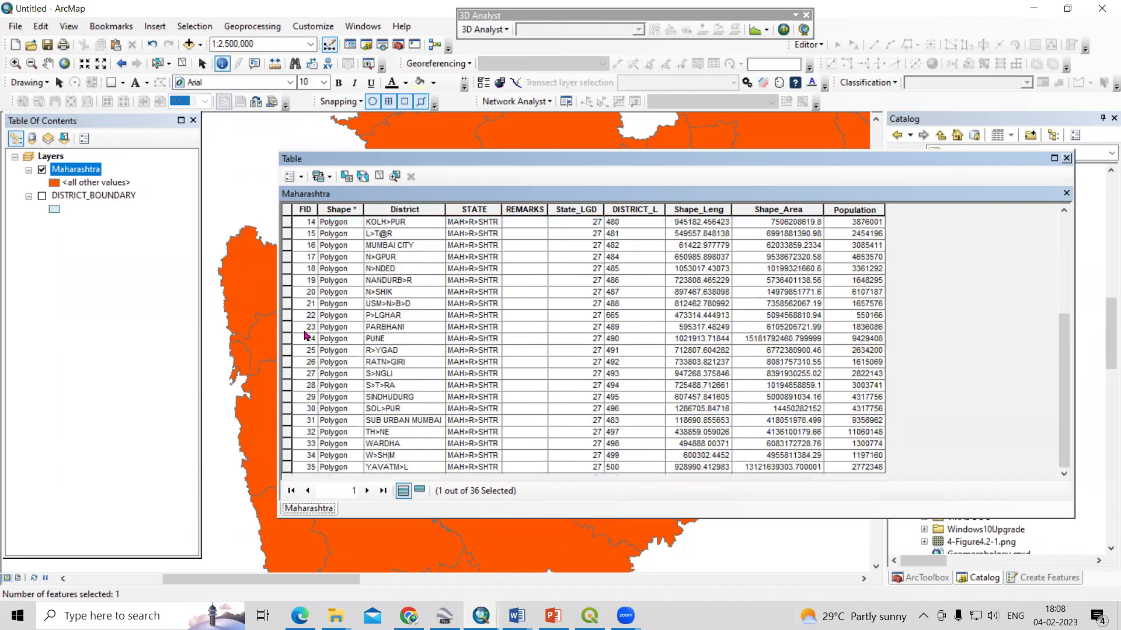
scroll(402, 454, up, 5)
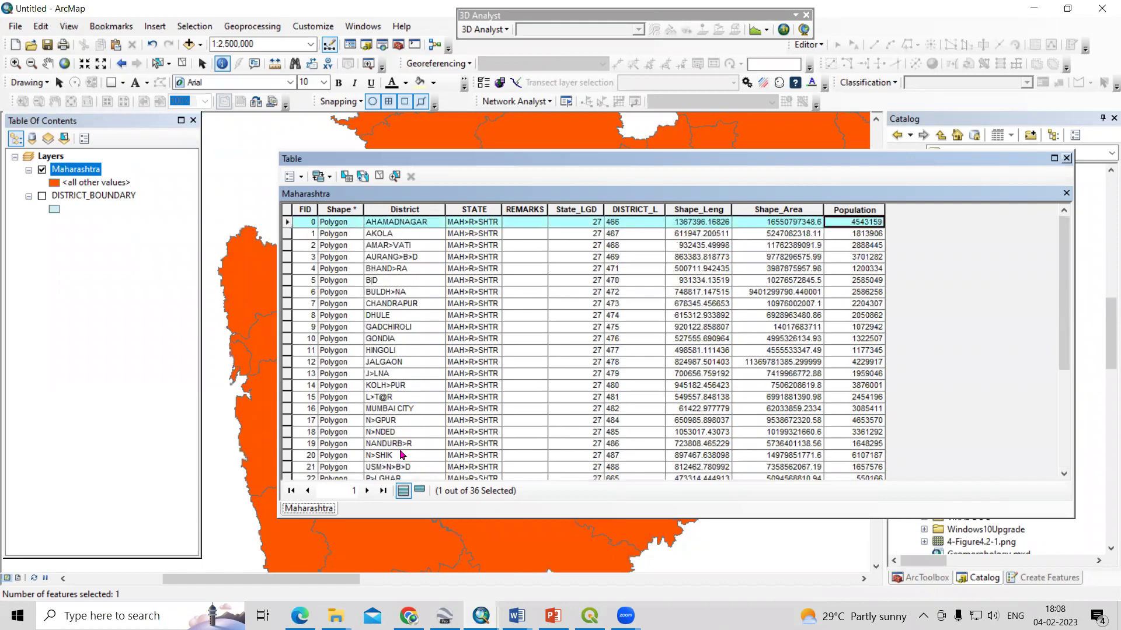
scroll(402, 373, down, 5)
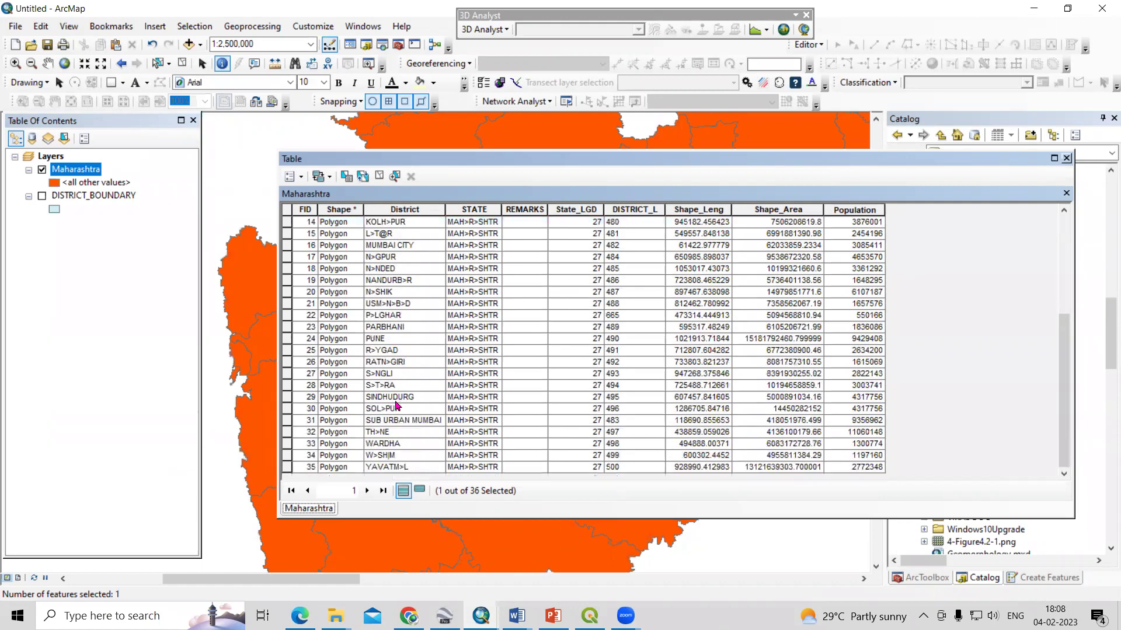
Select the Thane record, compare its population with the census page in Chrome, and clear the selection back in ArcMap.
click(285, 435)
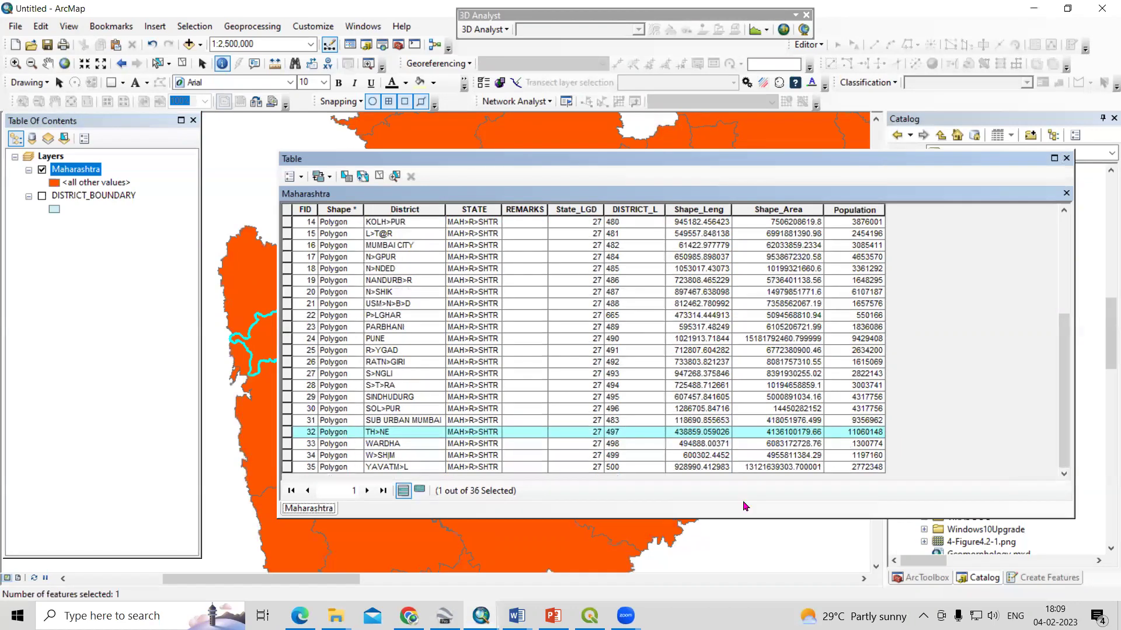
mouse_move(408, 616)
click(392, 566)
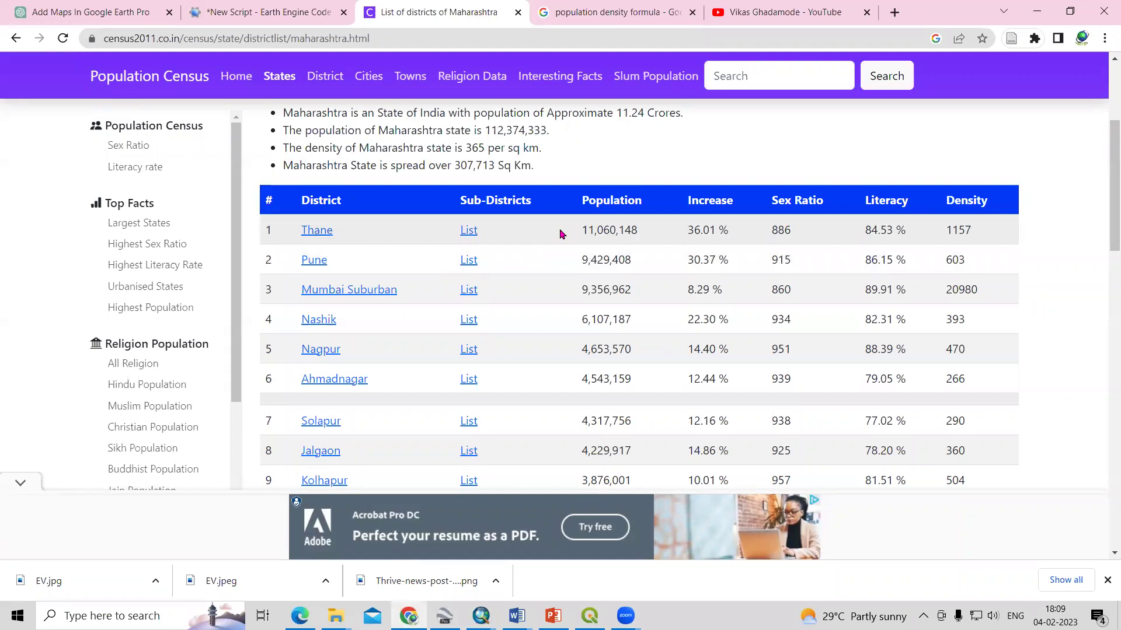
drag(563, 233, 639, 232)
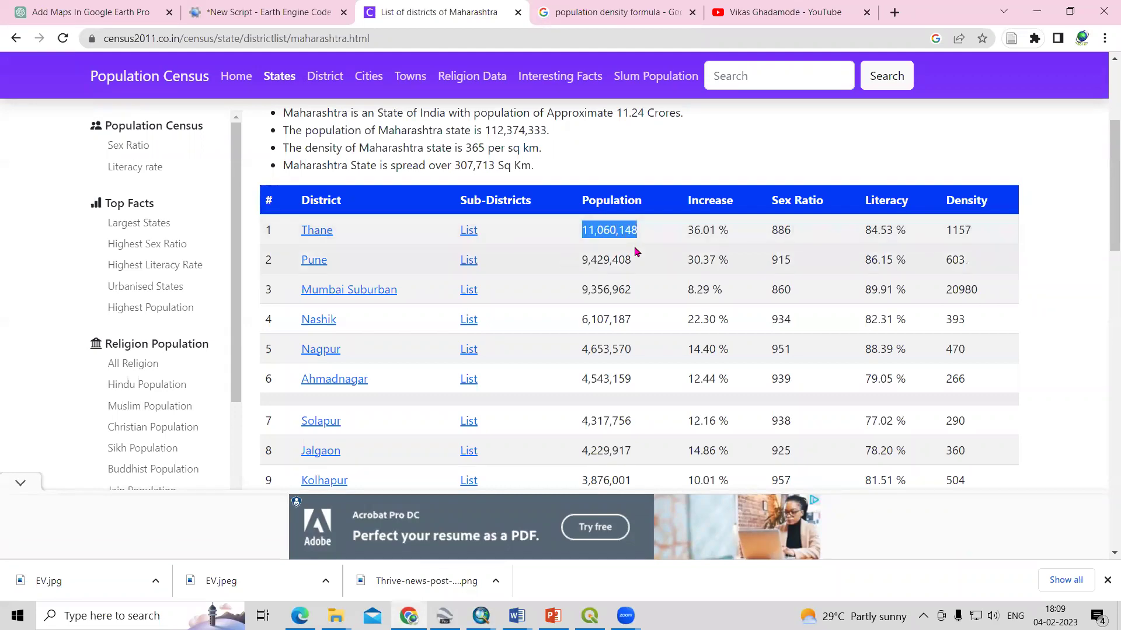
key(alt+Tab)
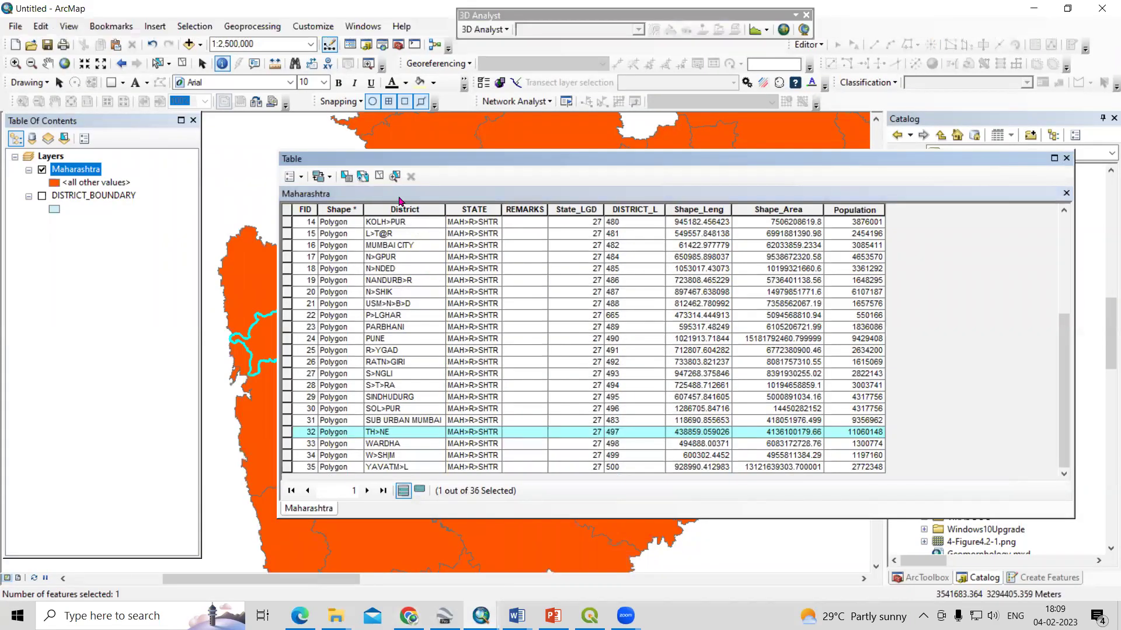
click(378, 178)
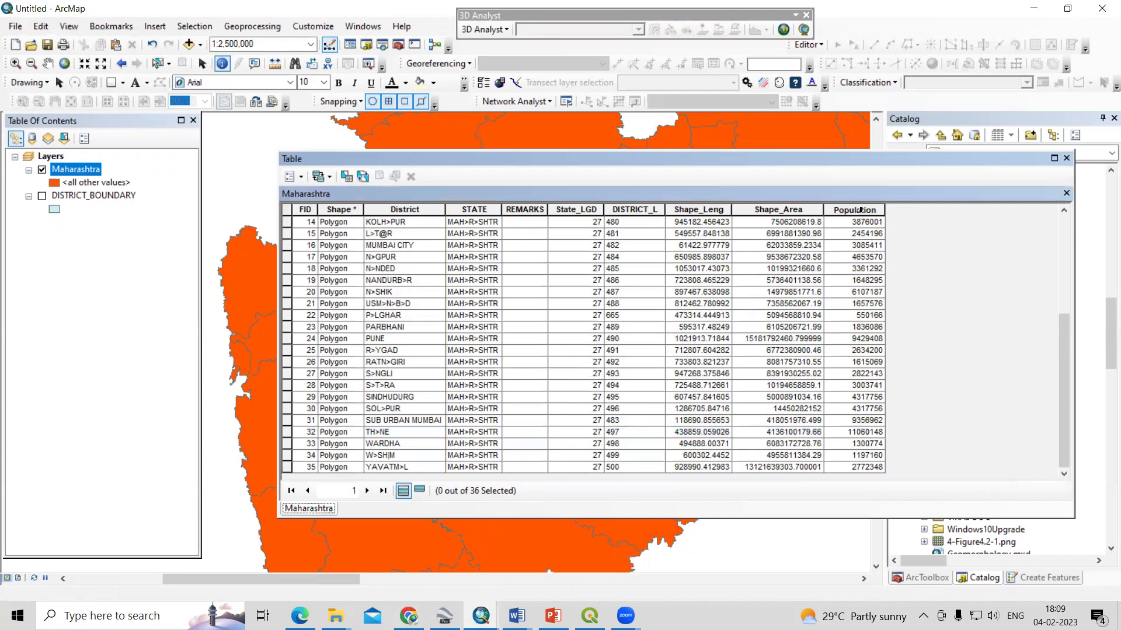
click(290, 176)
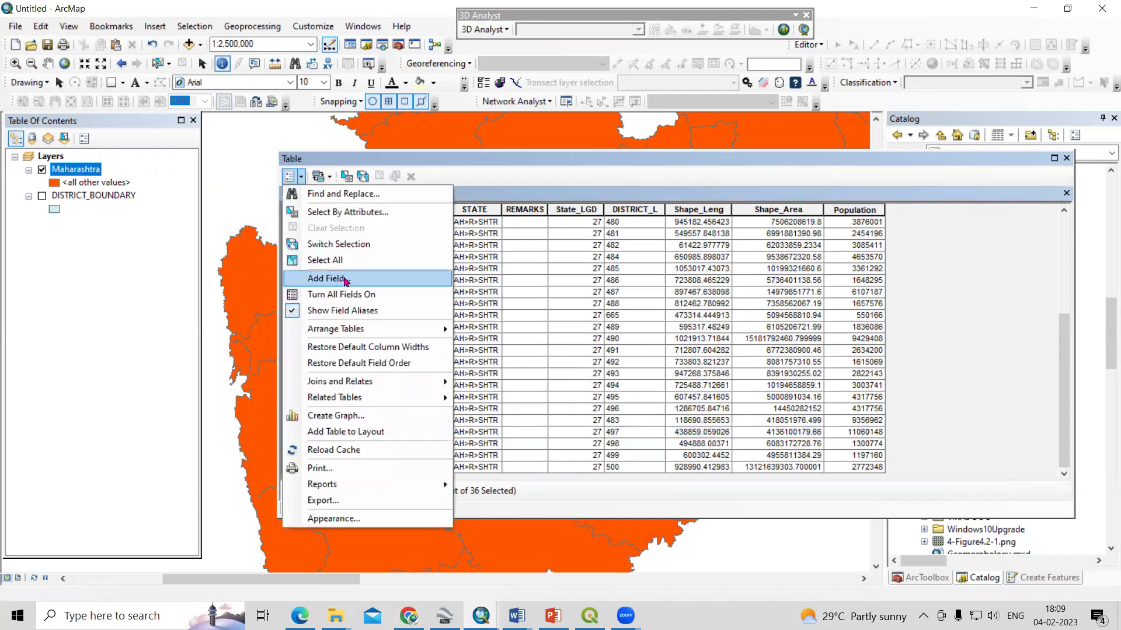
click(345, 281)
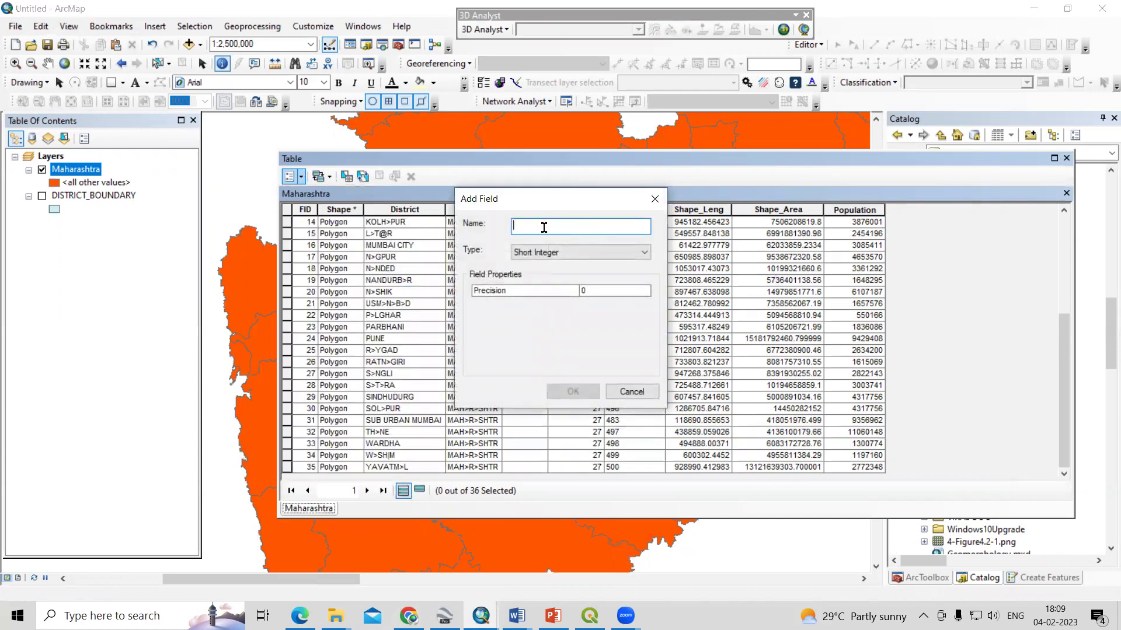
click(654, 199)
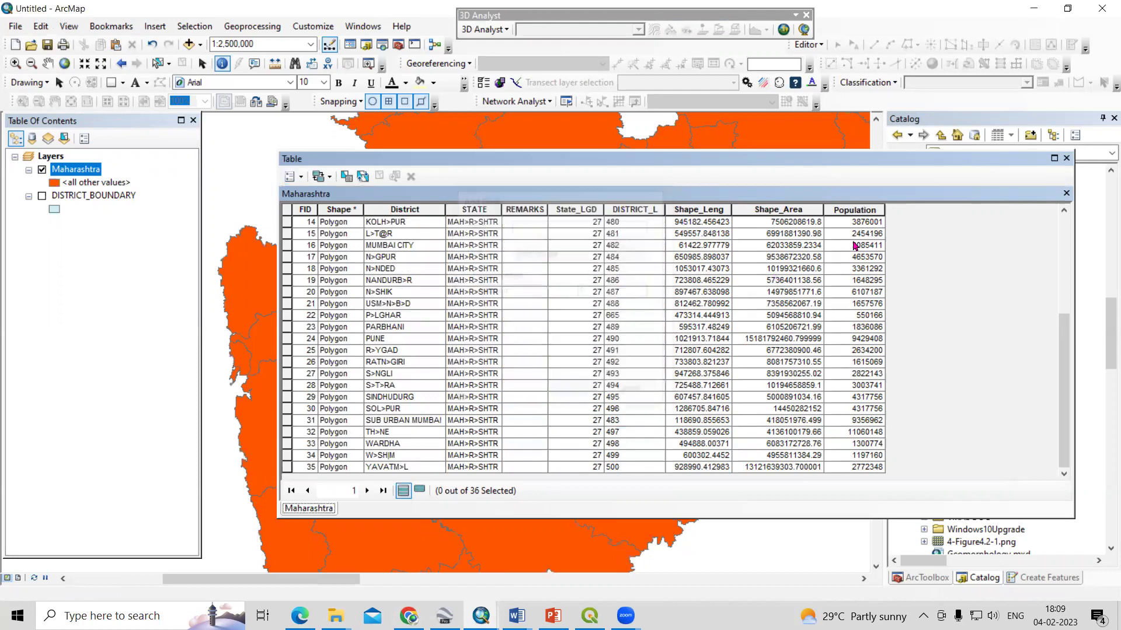
Check the Thane row's Population value in the attribute table against Thane's figure on the census page.
click(864, 210)
click(863, 256)
key(alt+Tab)
drag(643, 231, 567, 234)
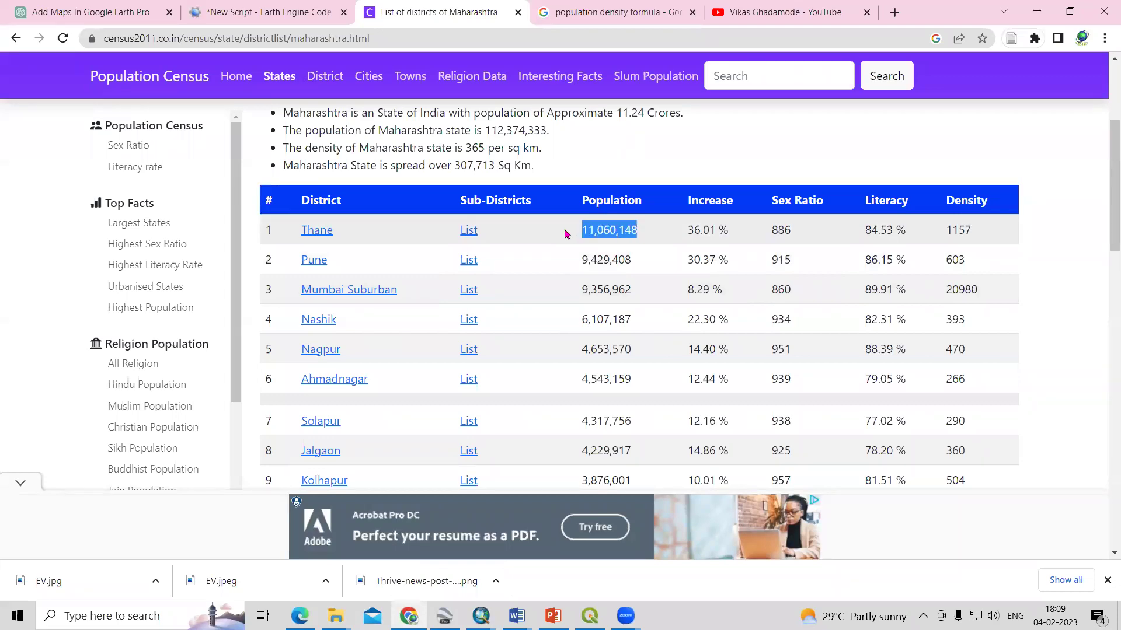
key(alt+Tab)
click(385, 432)
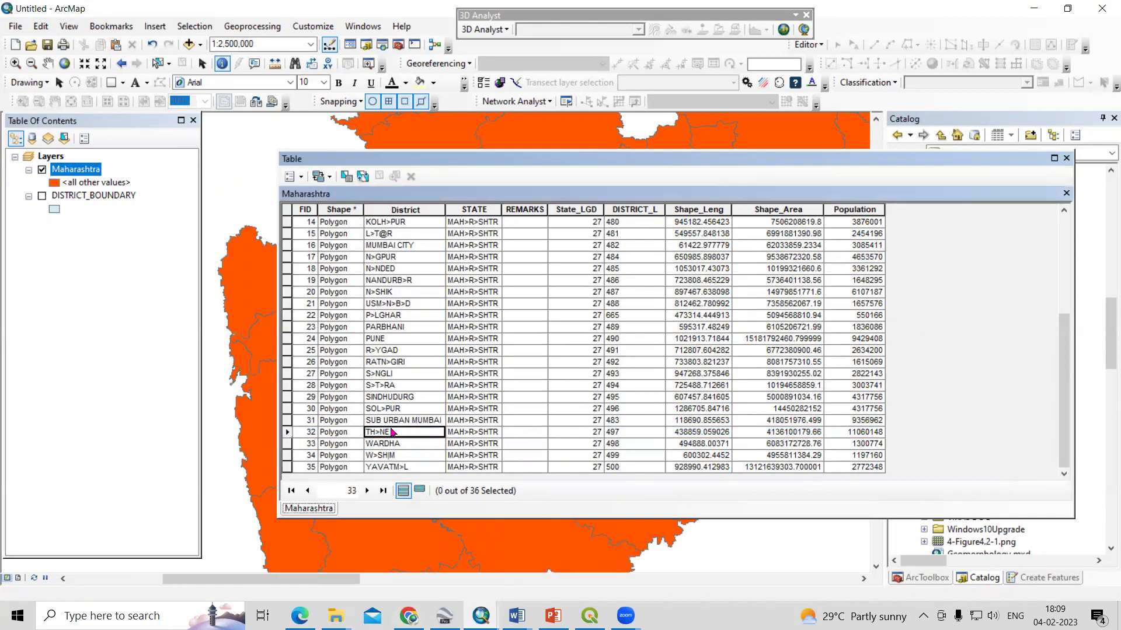
click(878, 432)
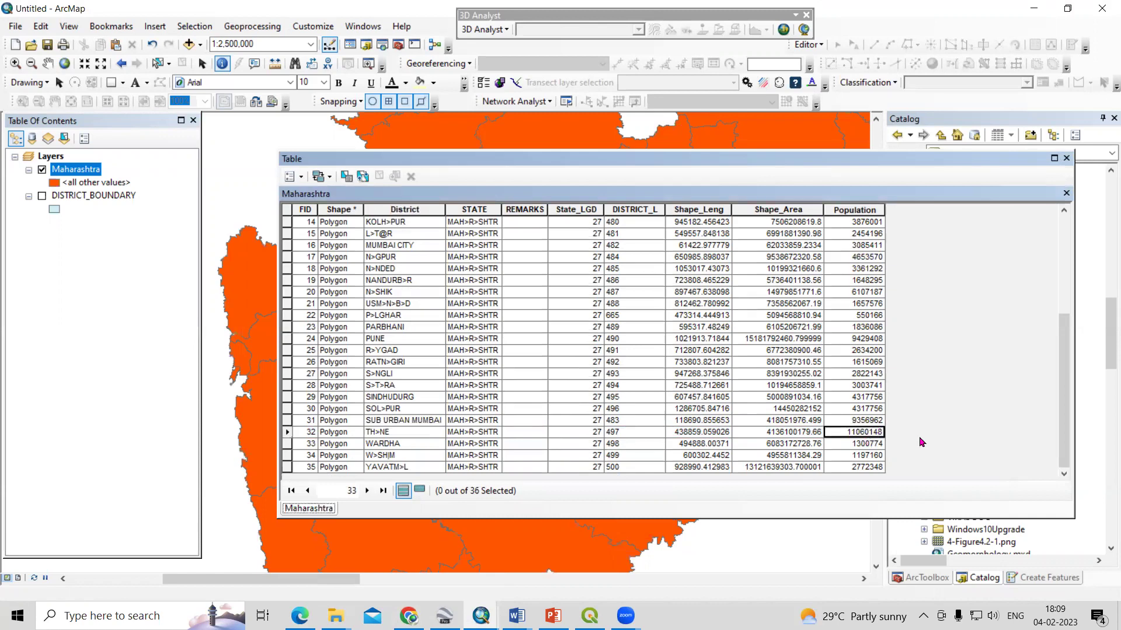
Compare Pune's population on the census page in Chrome with the PUNE row's Population value in the ArcMap attribute table.
key(alt+Tab)
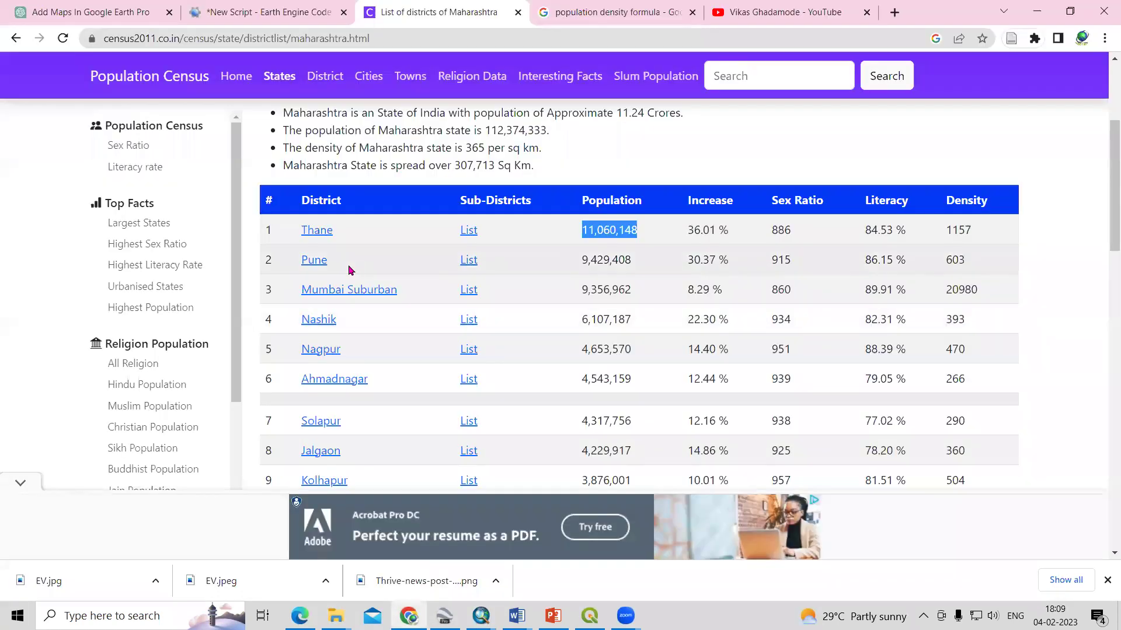
key(alt+Tab)
scroll(413, 454, up, 2)
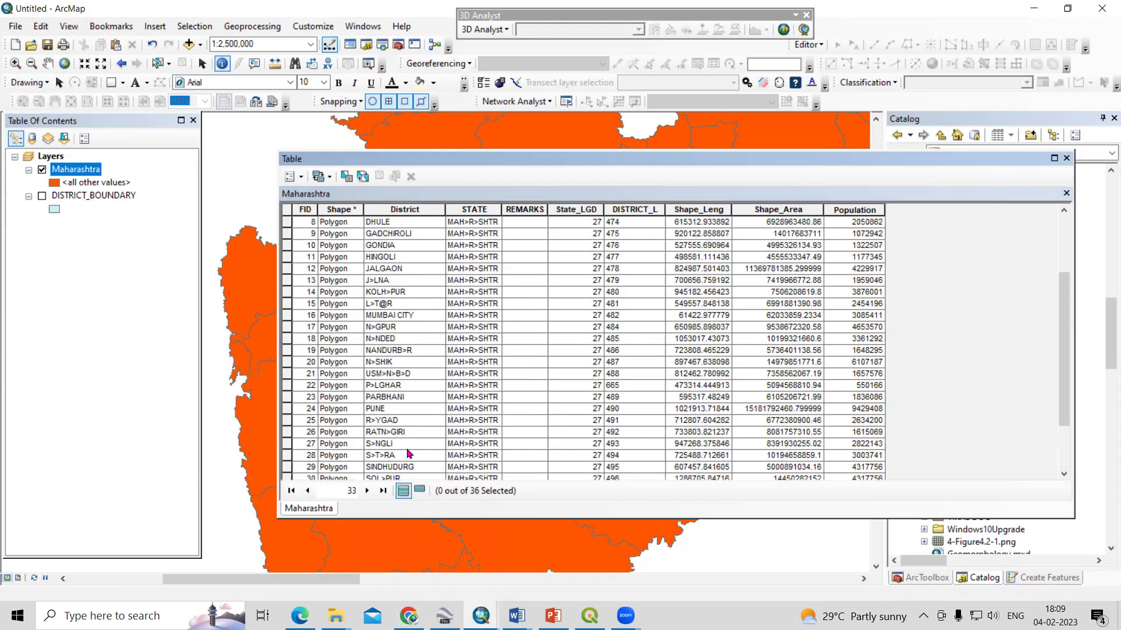
scroll(411, 258, up, 1)
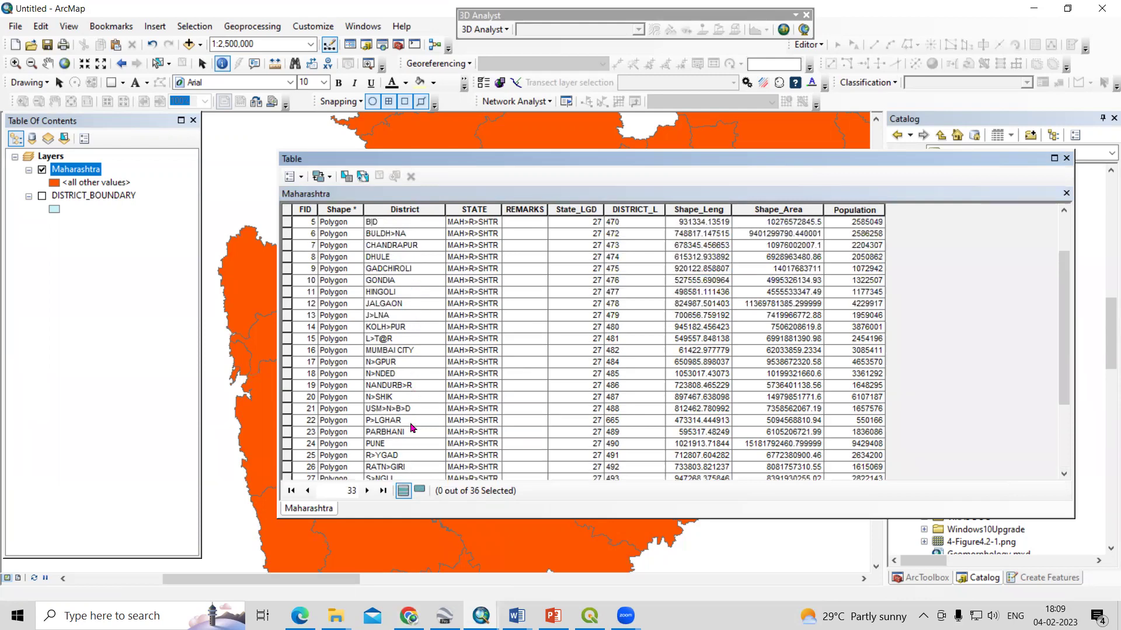
click(381, 447)
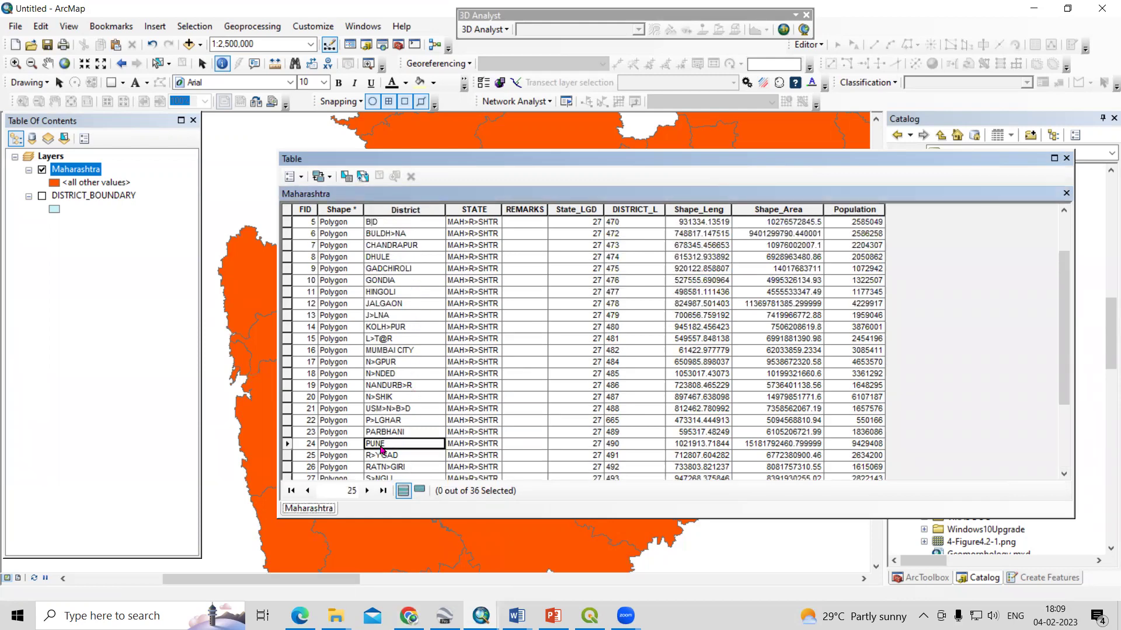
click(865, 446)
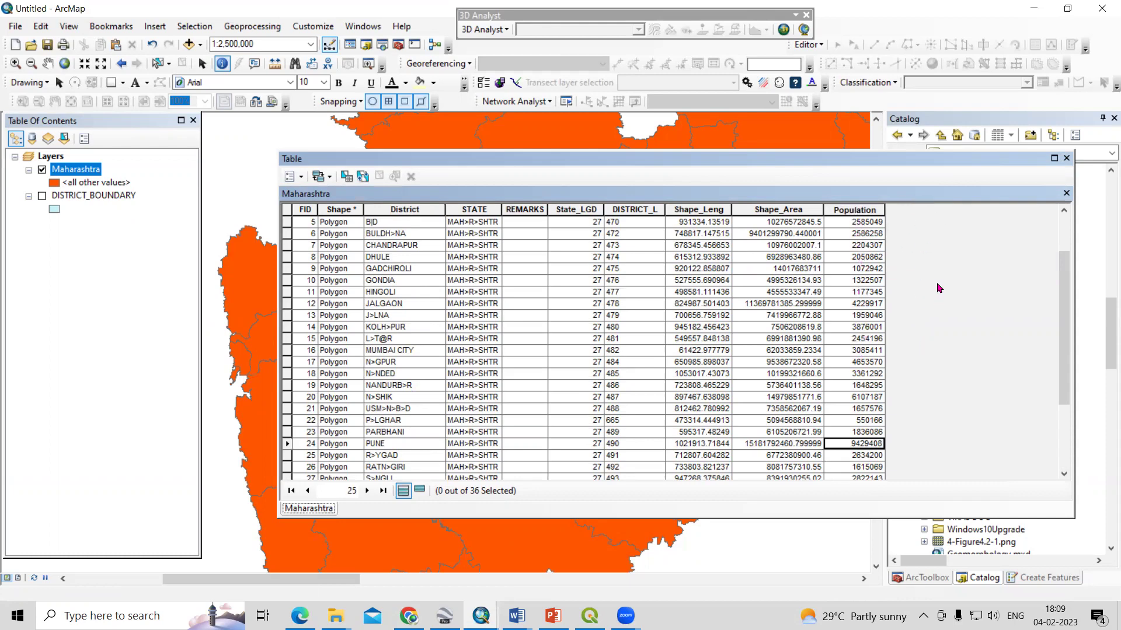
Review the population density formula in the Google image results in Chrome and return to ArcMap.
mouse_move(408, 615)
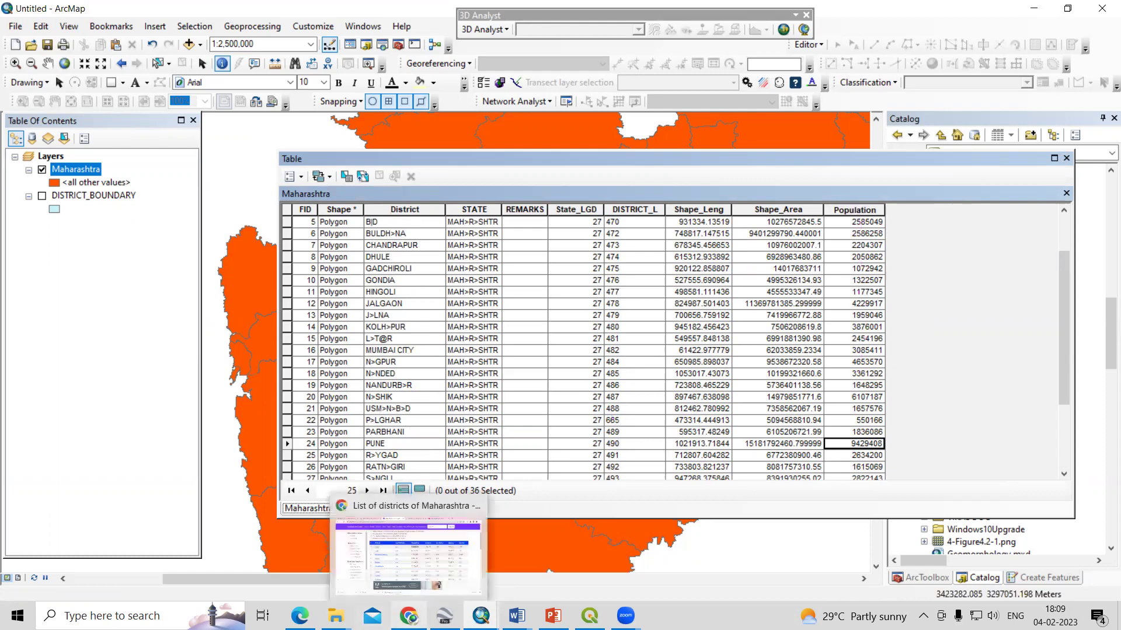
click(412, 576)
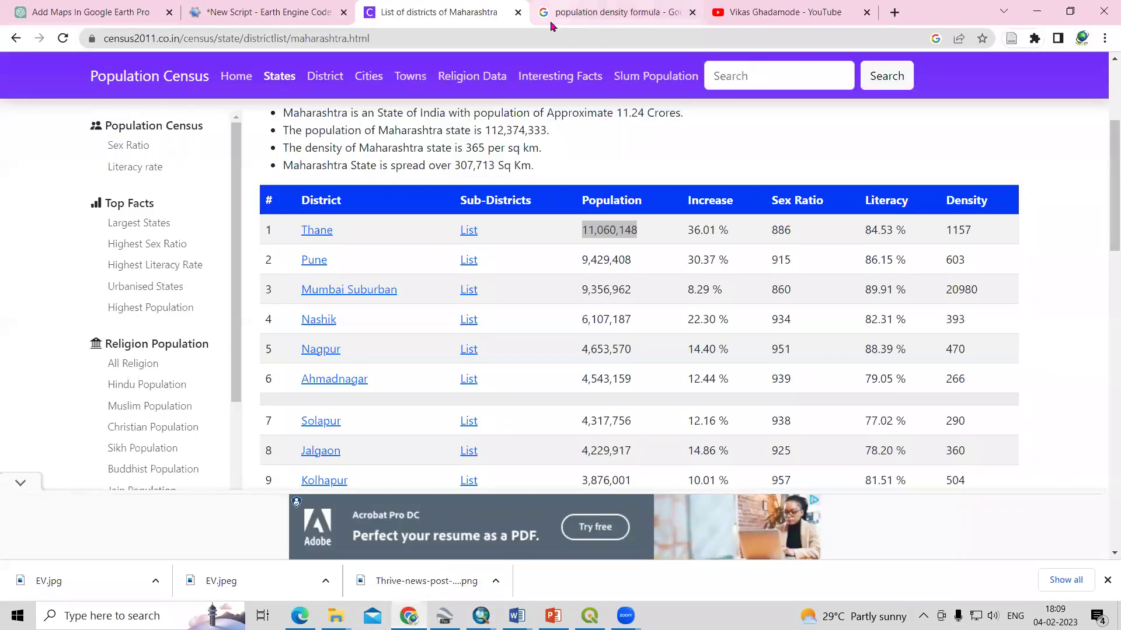
click(552, 22)
triple_click(271, 84)
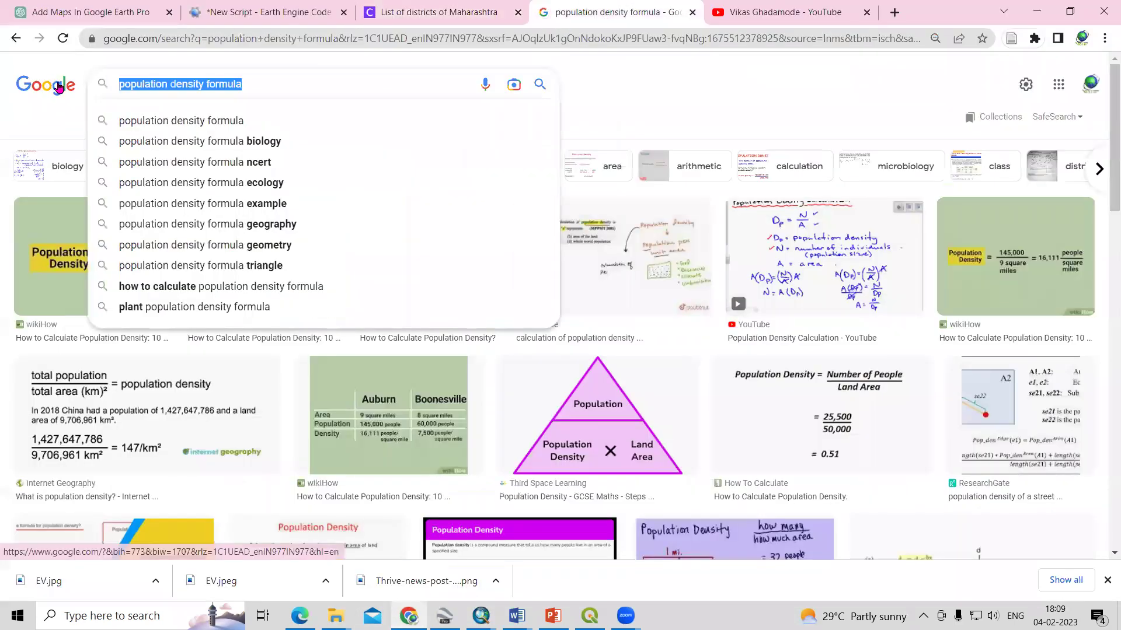
click(616, 85)
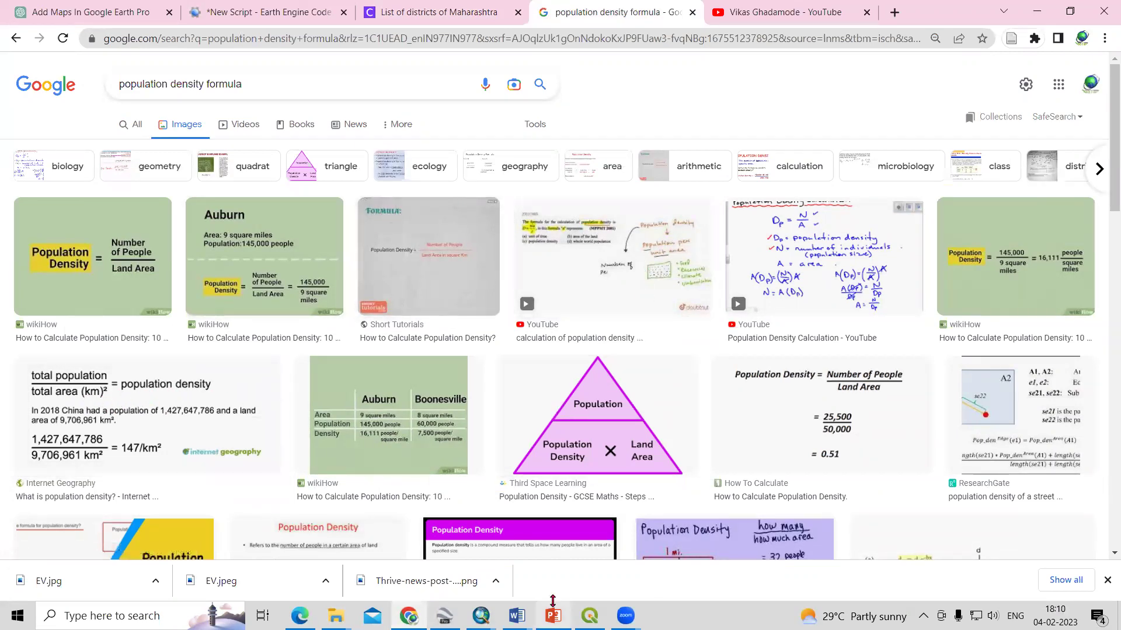
mouse_move(481, 616)
click(432, 558)
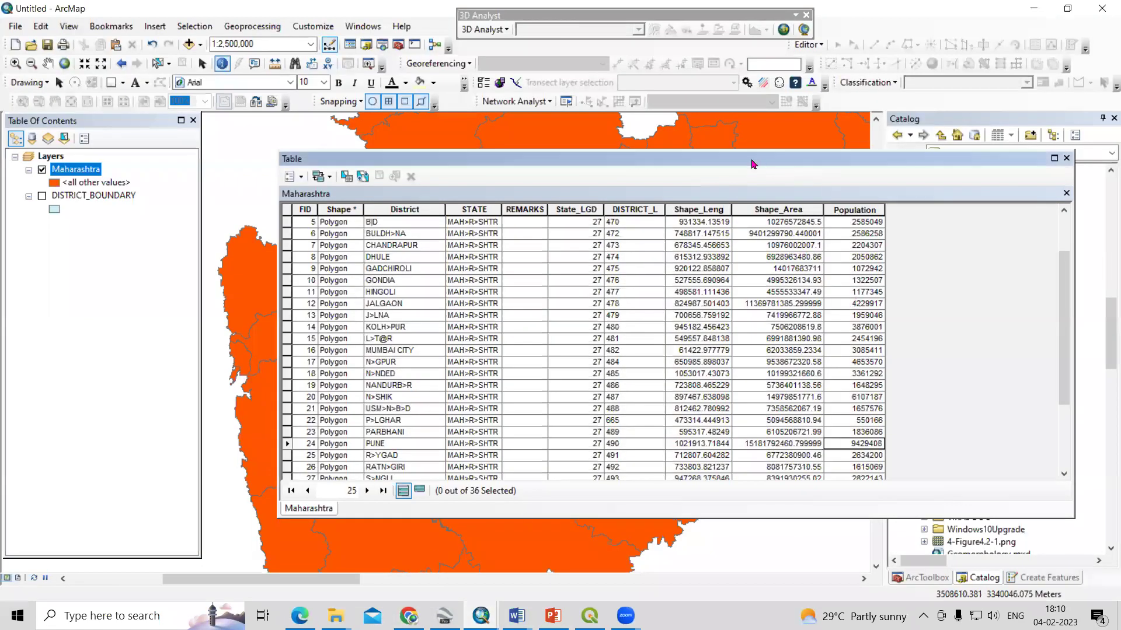
Add a Float field named Area to the Maharashtra attribute table.
drag(870, 159, 989, 155)
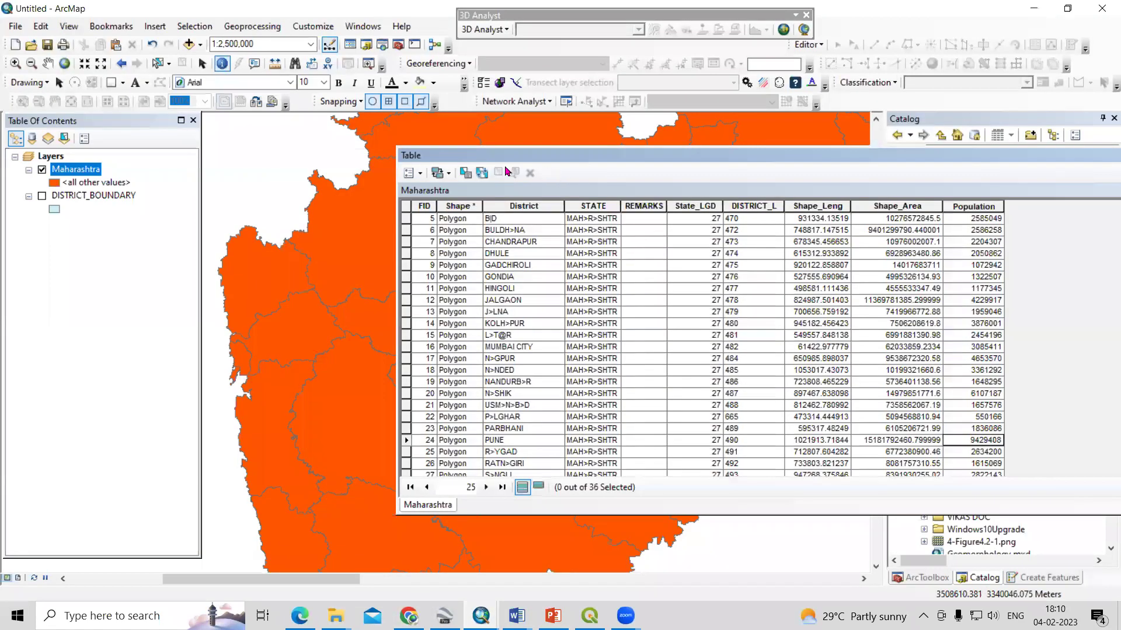
click(409, 173)
click(464, 272)
text(Area)
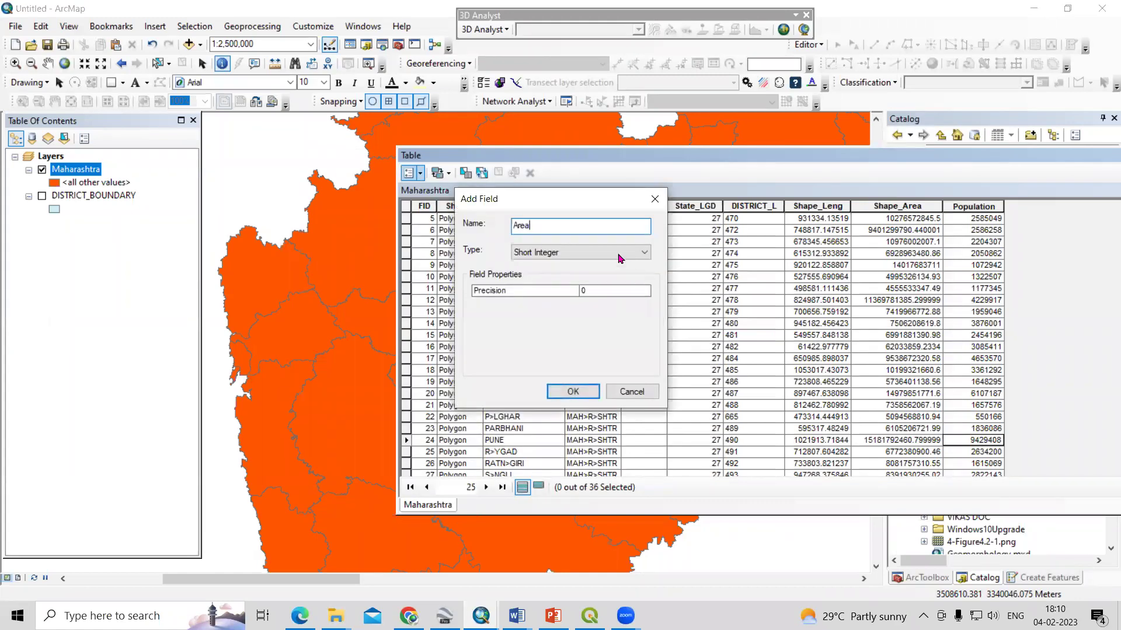
click(643, 252)
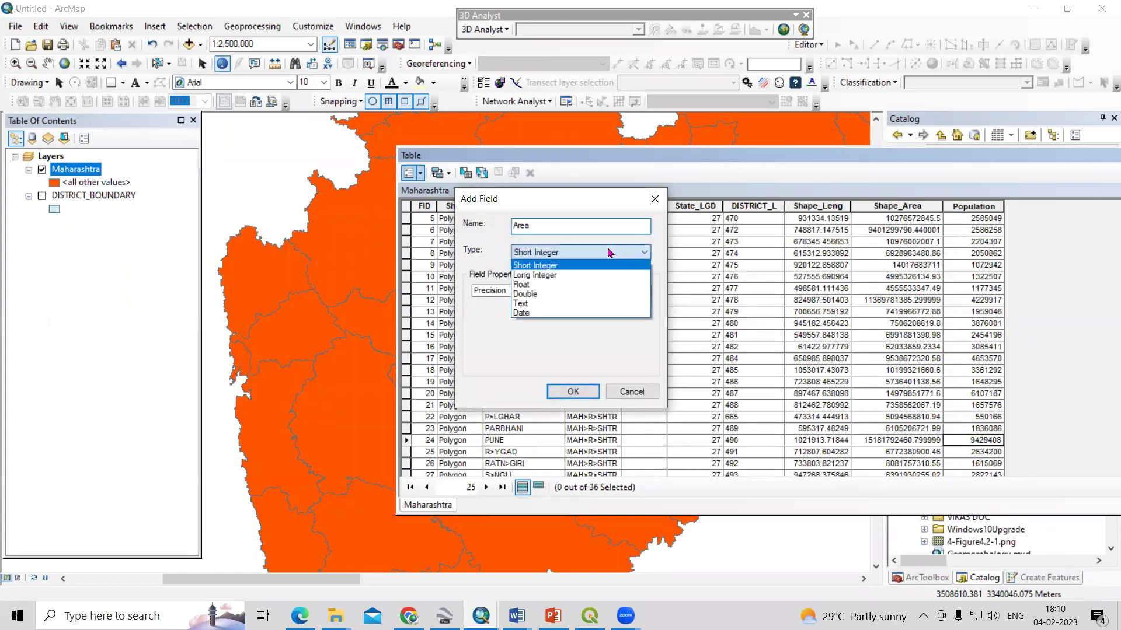
click(588, 286)
click(573, 392)
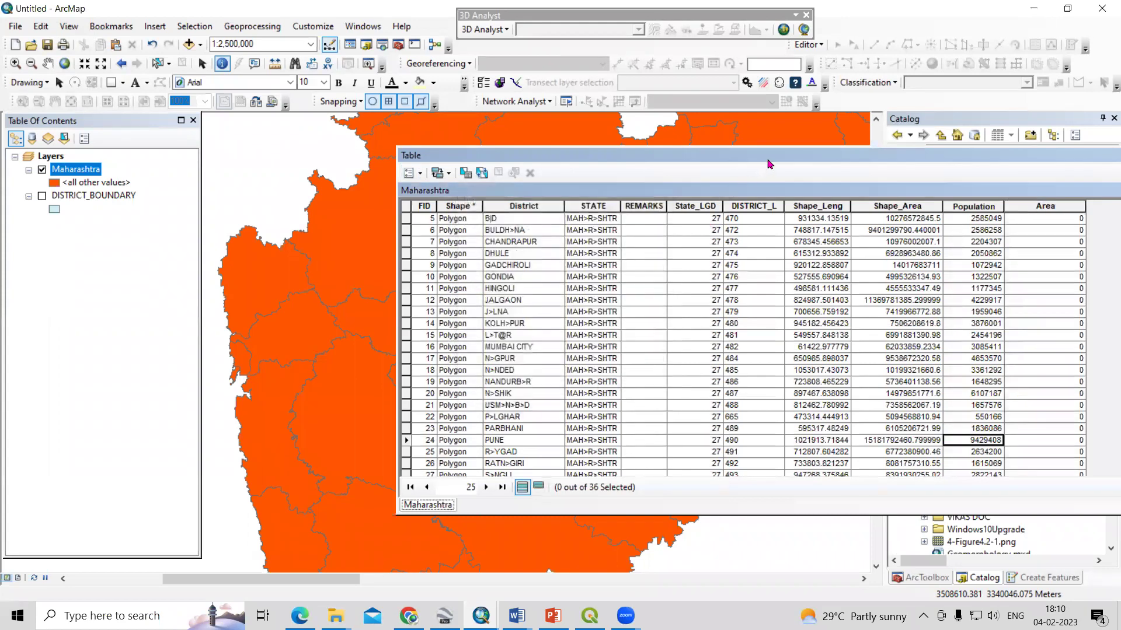
Calculate the Area field's geometry in square kilometers with the data source's coordinate system, and check the BID row's population and area.
double_click(638, 156)
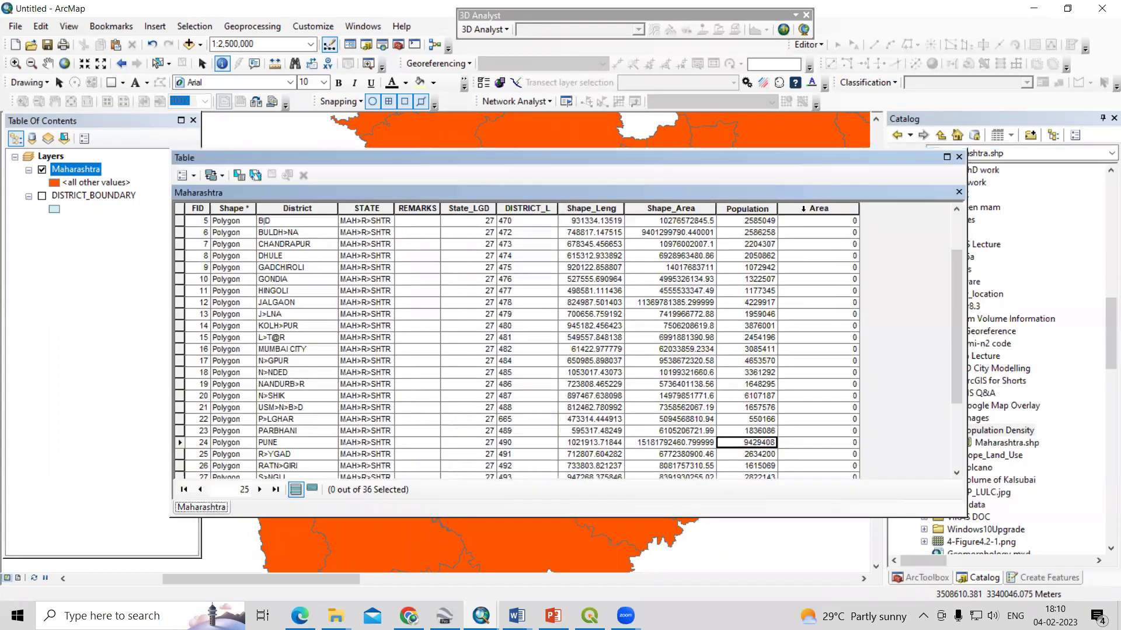
click(806, 210)
right_click(806, 211)
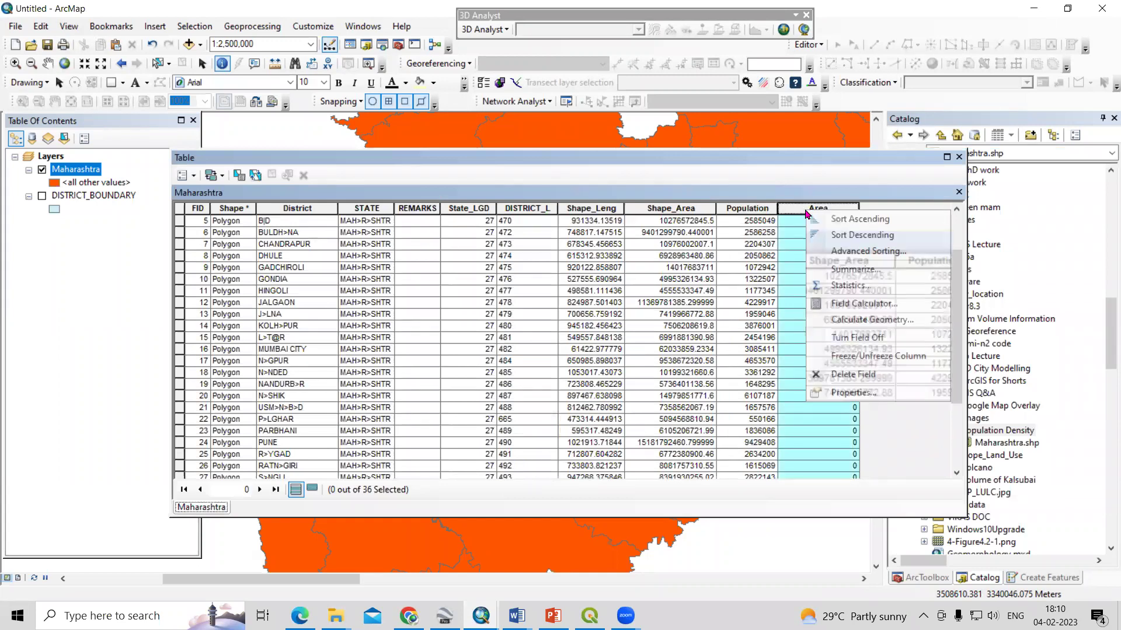
click(872, 320)
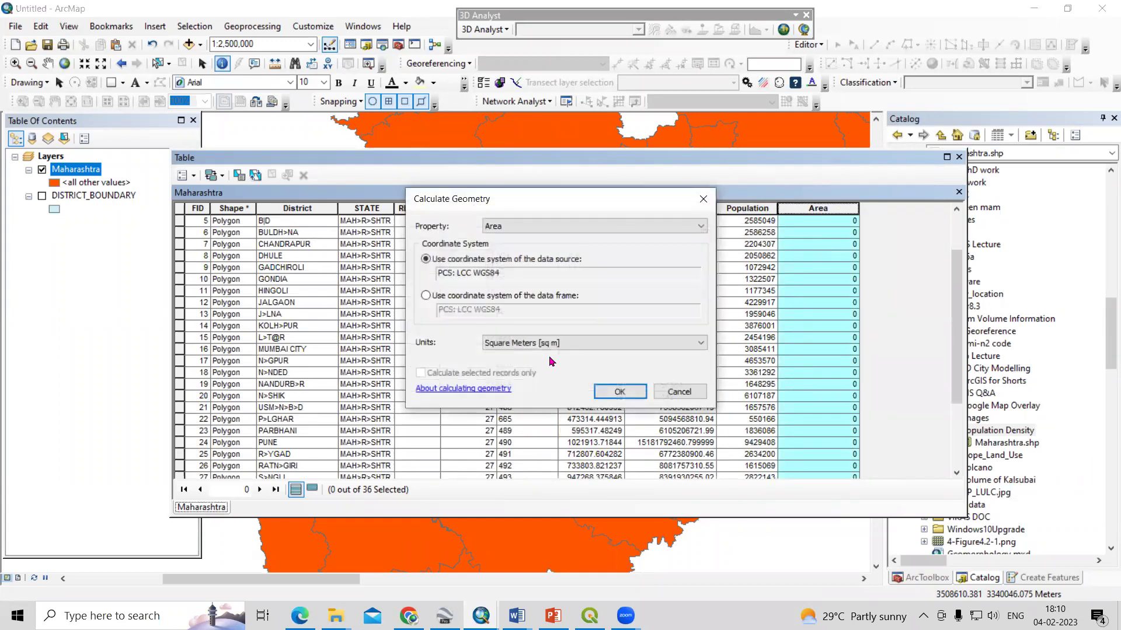
click(543, 344)
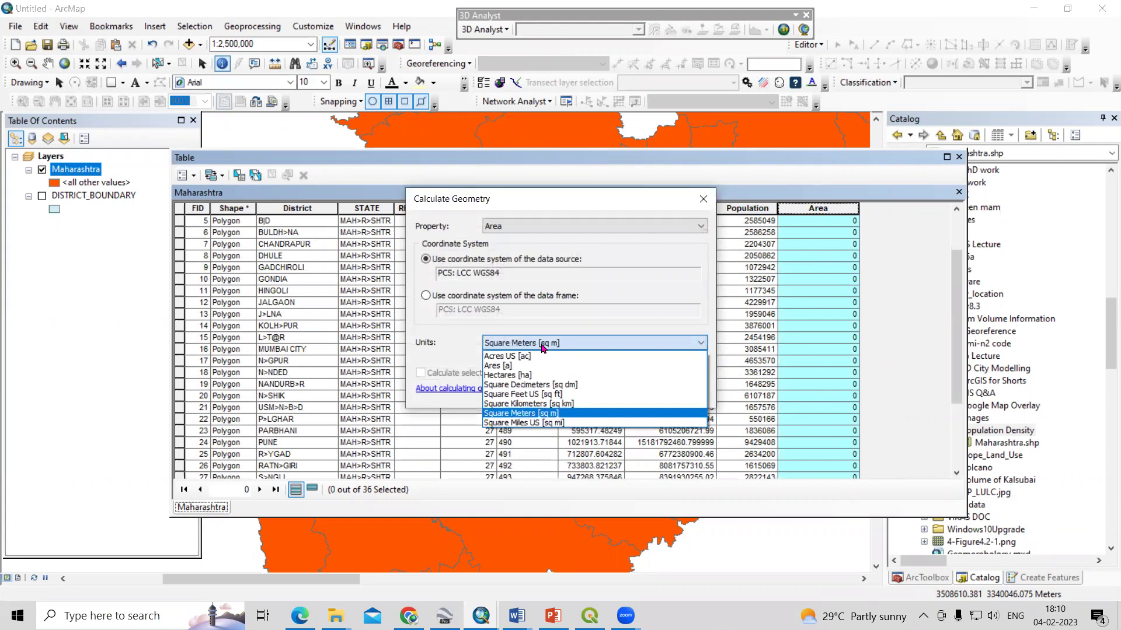
click(552, 404)
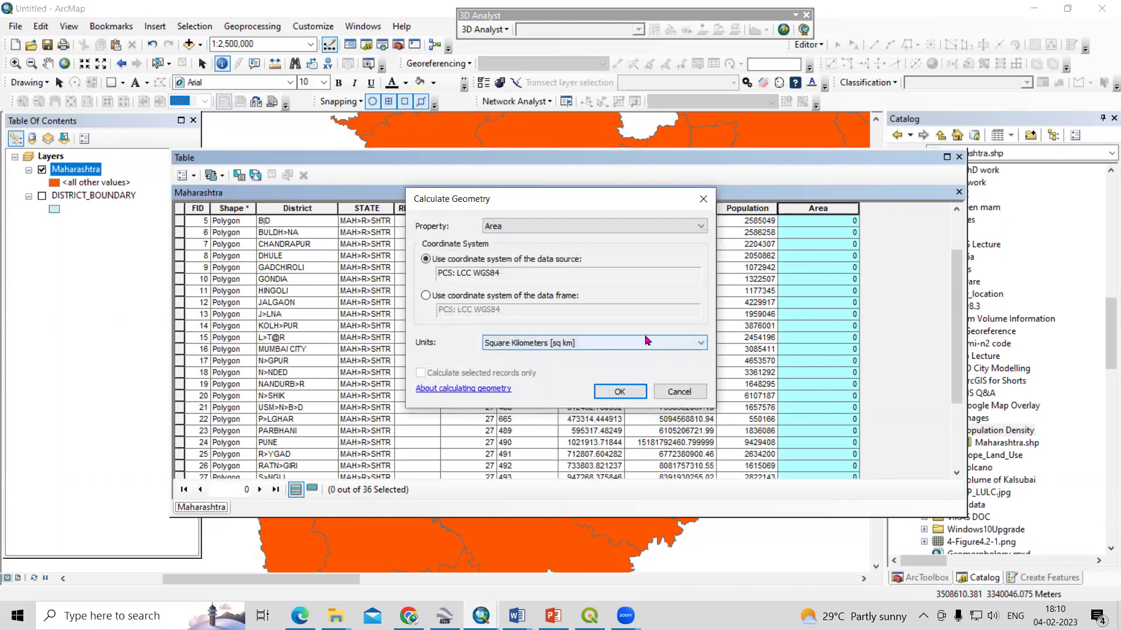
click(619, 391)
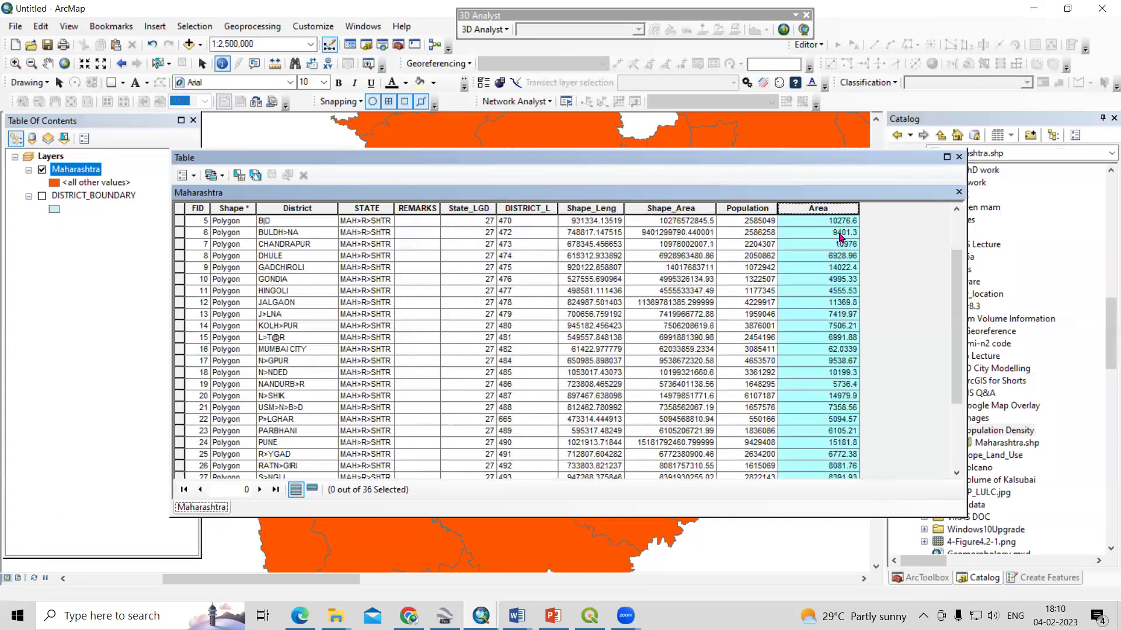
click(752, 223)
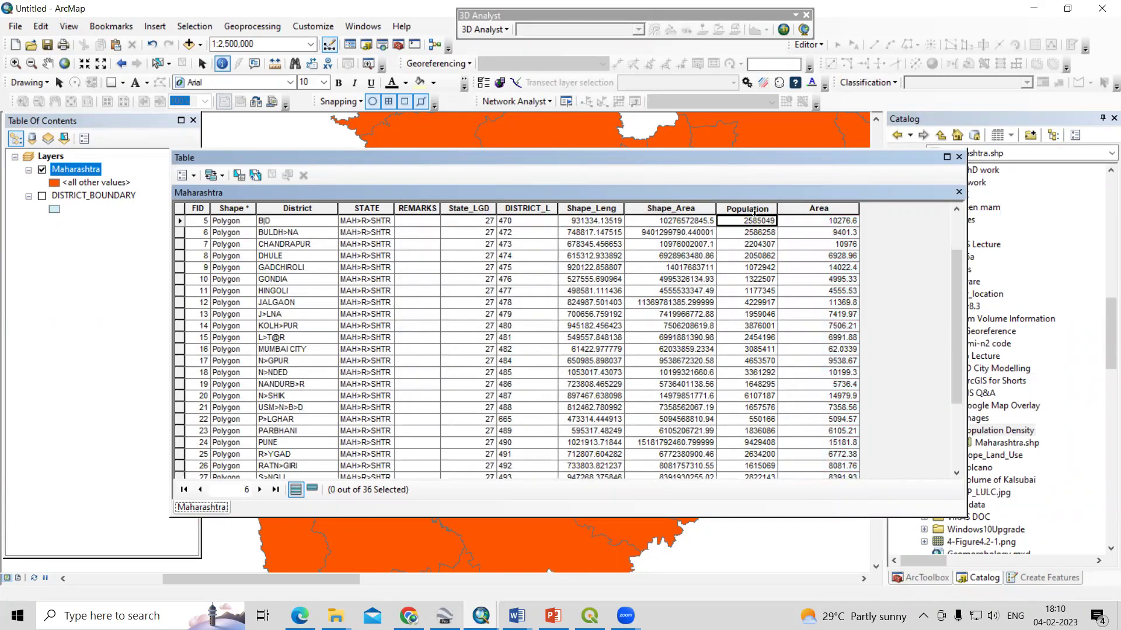
click(835, 223)
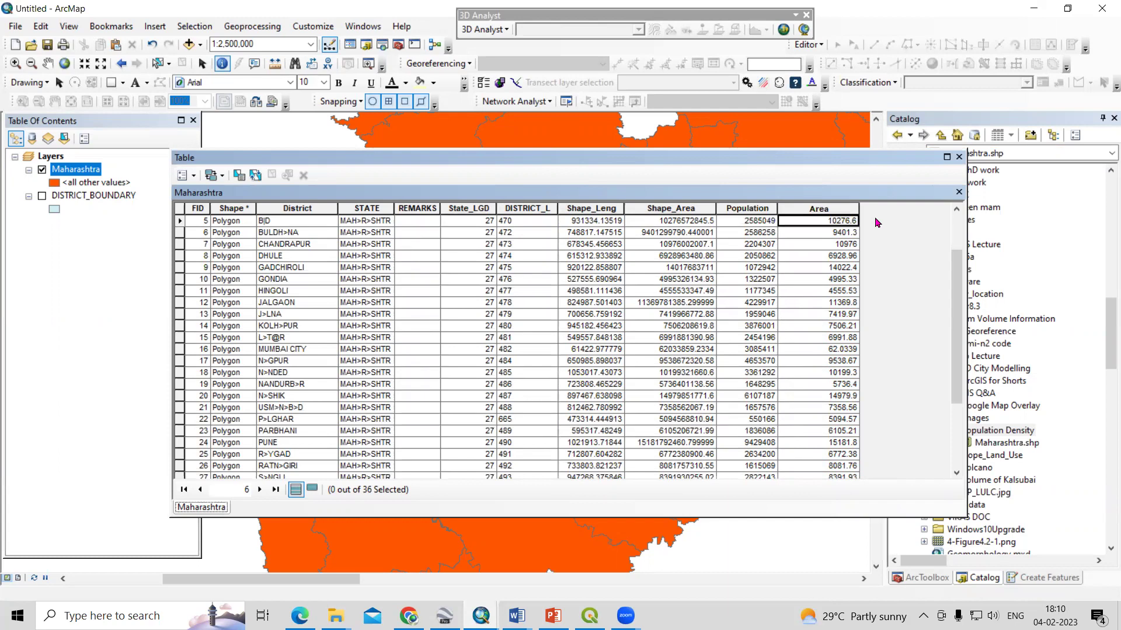
Add a Float field named Pop_Density to the Maharashtra attribute table.
click(182, 175)
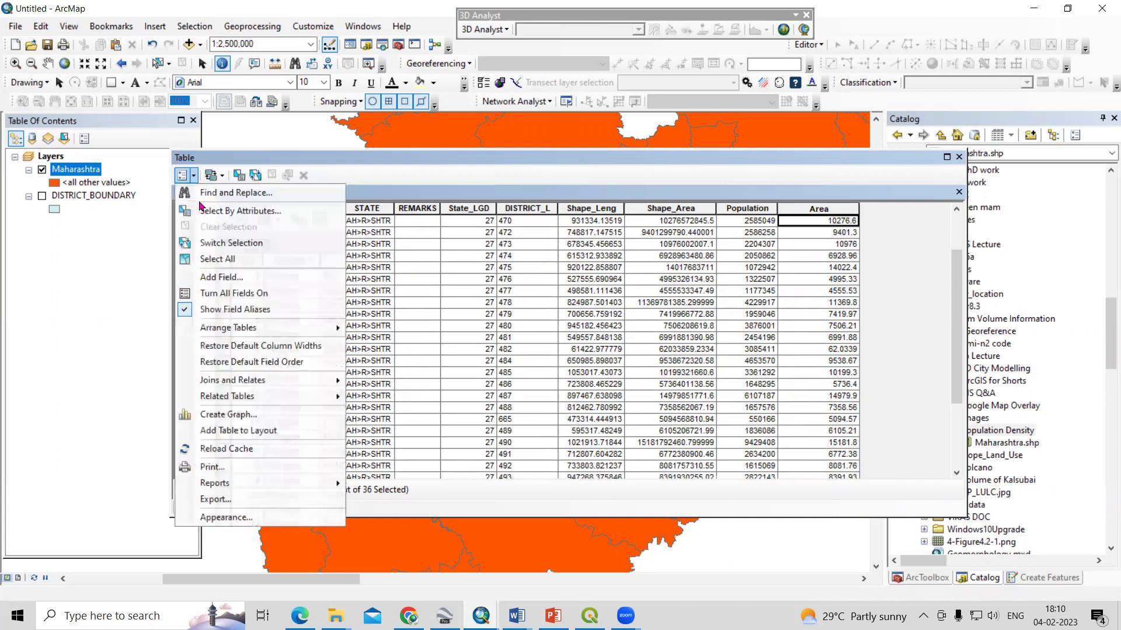
click(221, 277)
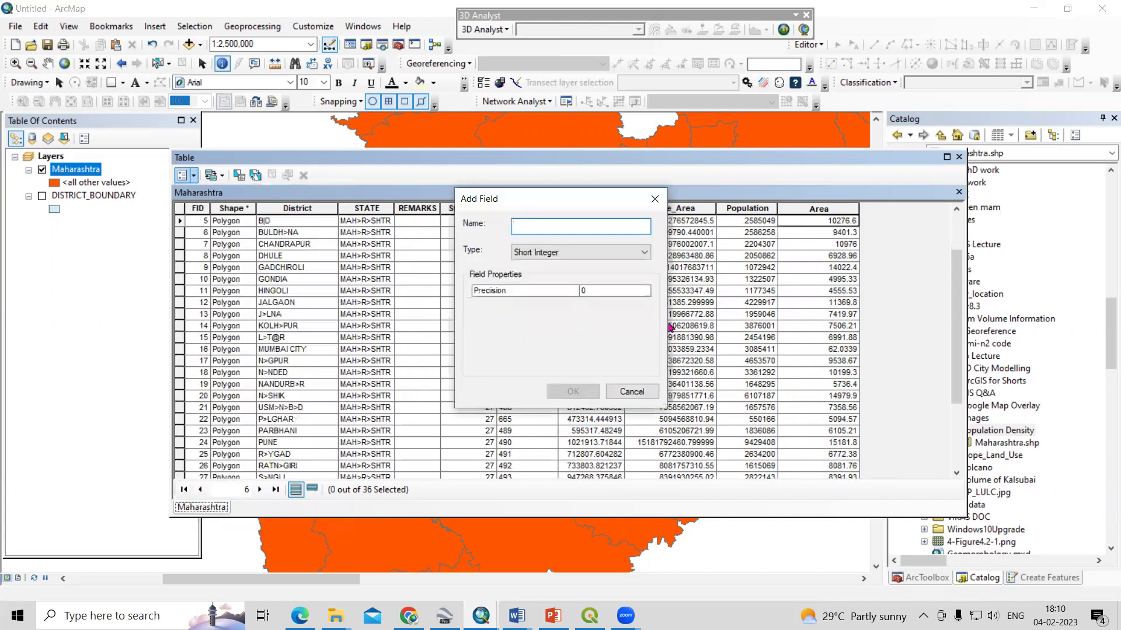
text(Pop_Density)
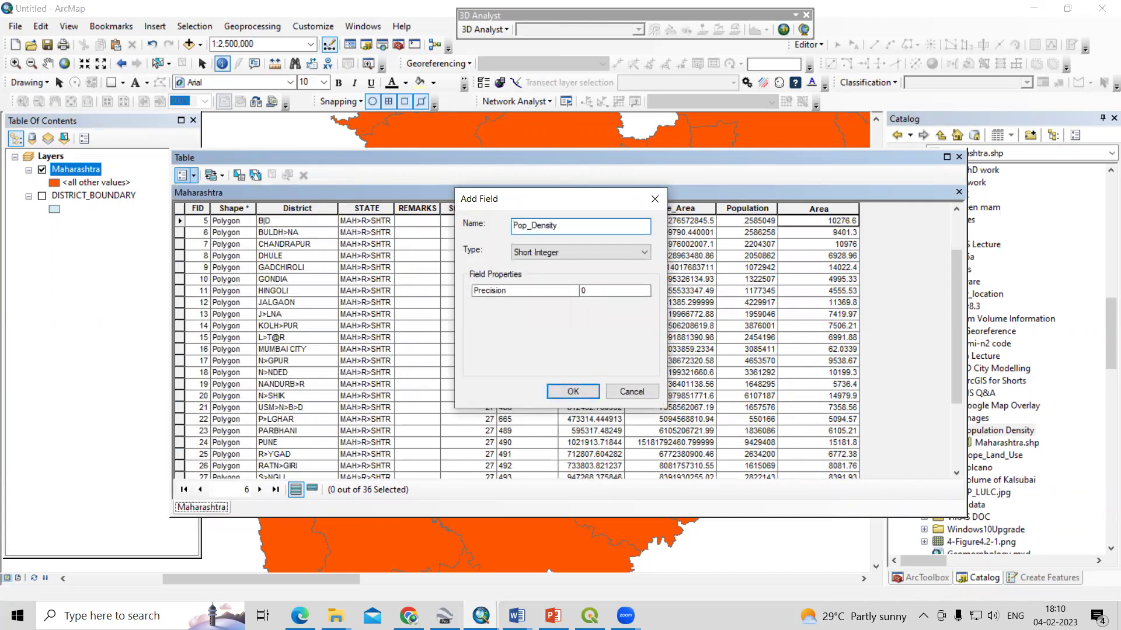
click(577, 252)
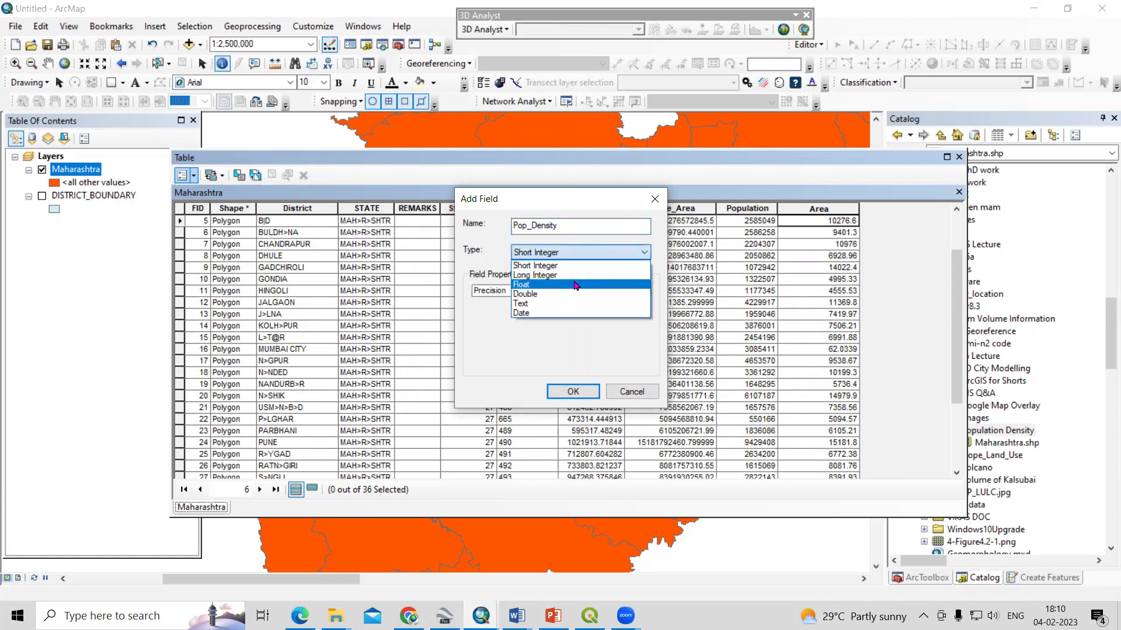
click(575, 285)
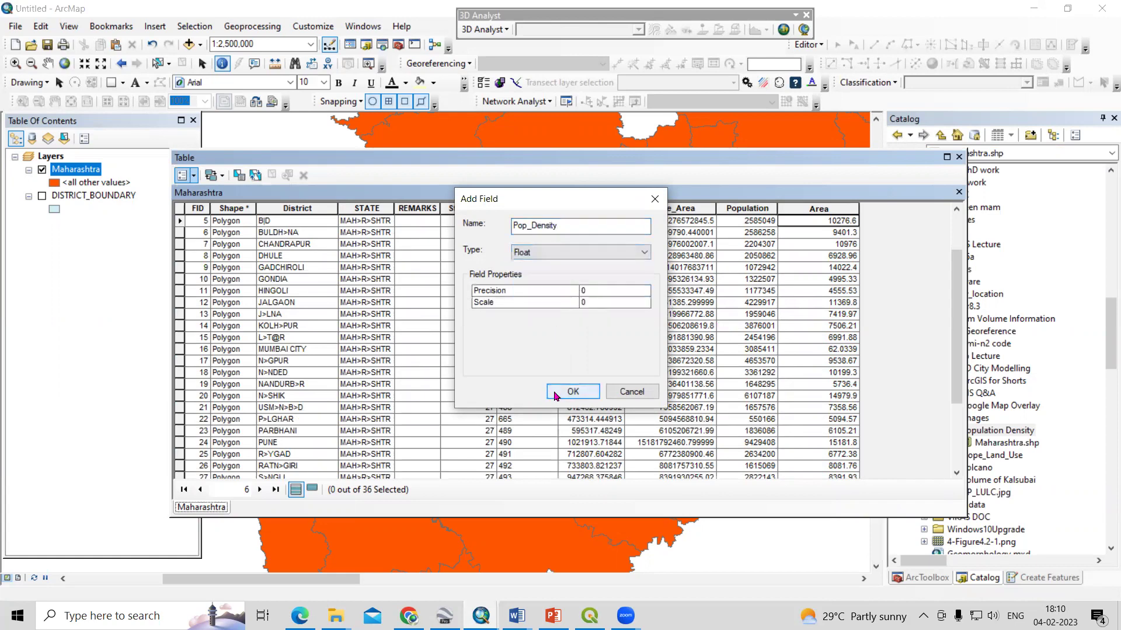
click(572, 391)
click(641, 374)
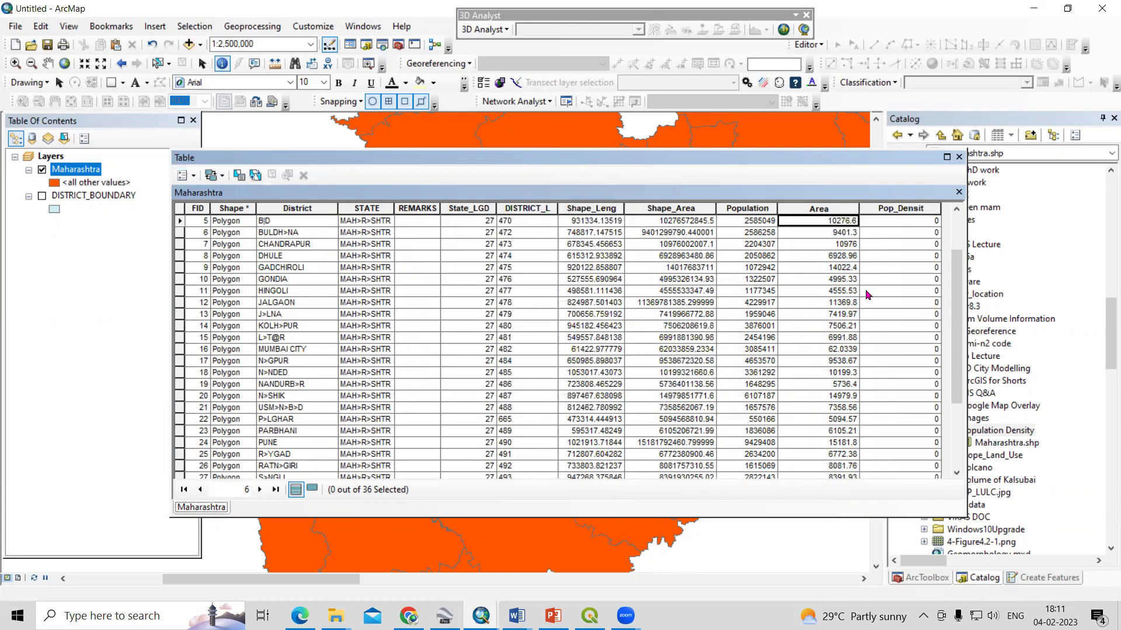
Fill the population density field using the Field Calculator expression [Population] / [Area], and look over the calculated records.
click(881, 209)
right_click(883, 210)
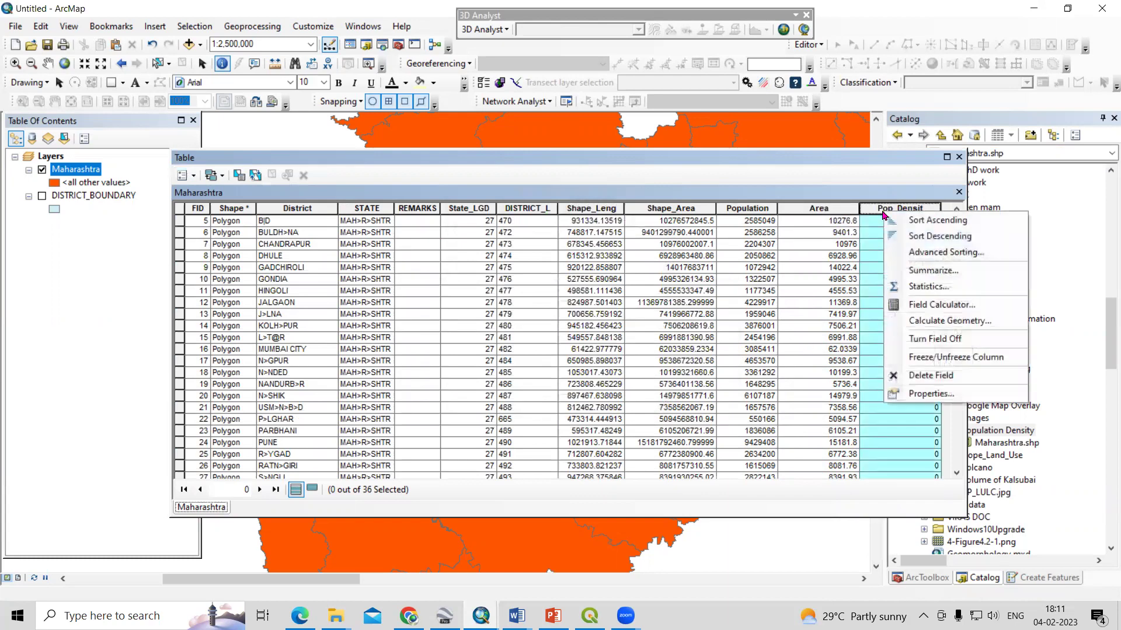
click(973, 306)
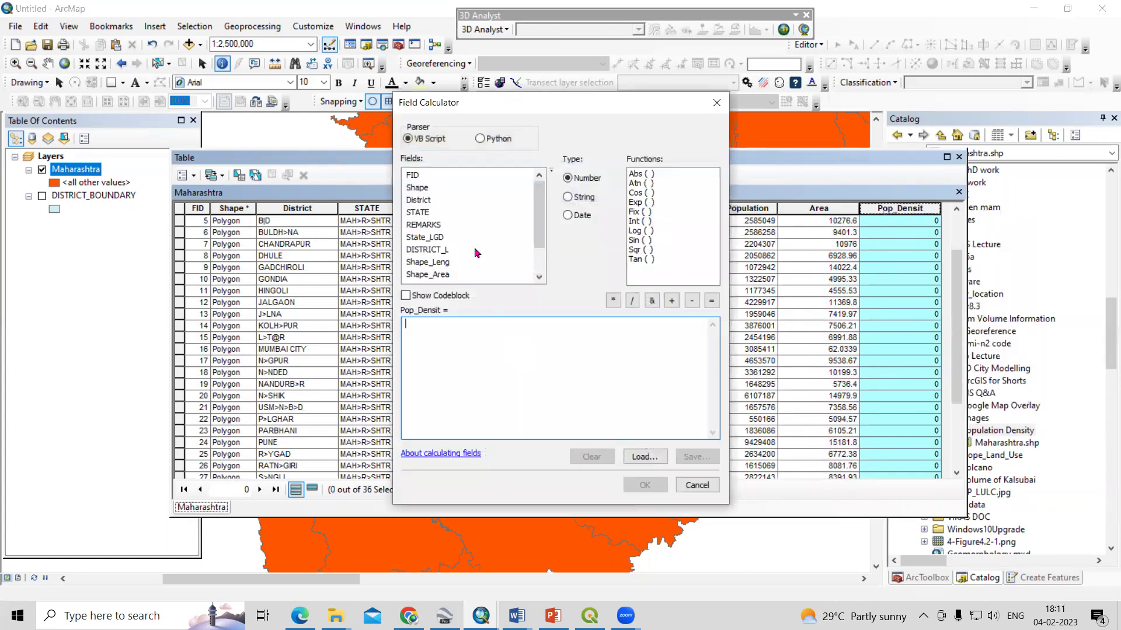
scroll(487, 228, down, 1)
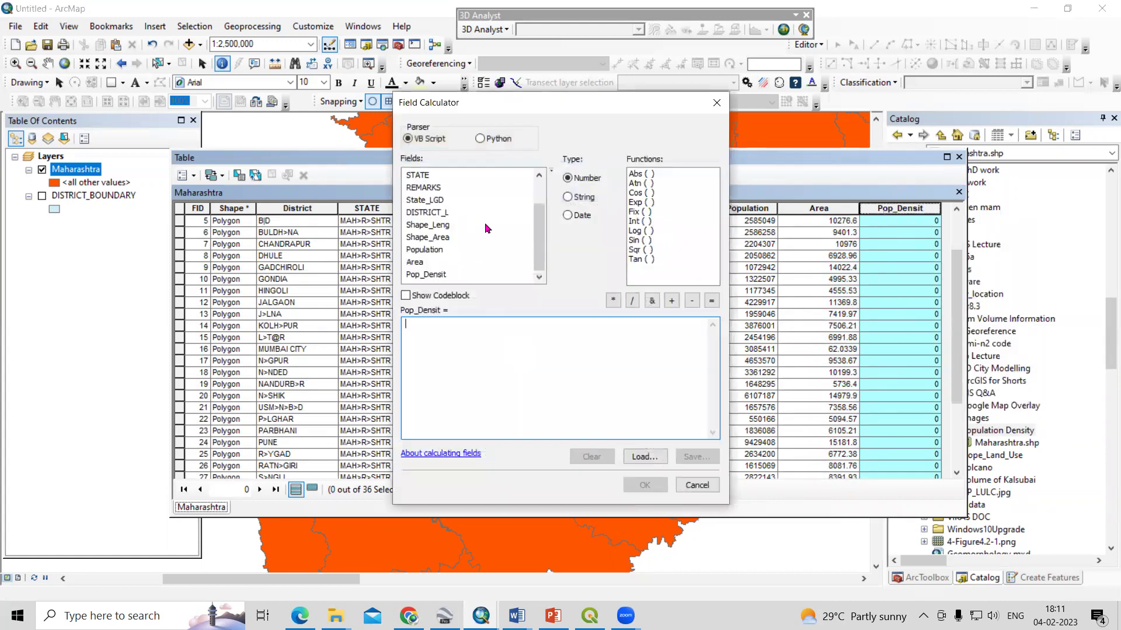
double_click(426, 250)
click(635, 302)
double_click(420, 264)
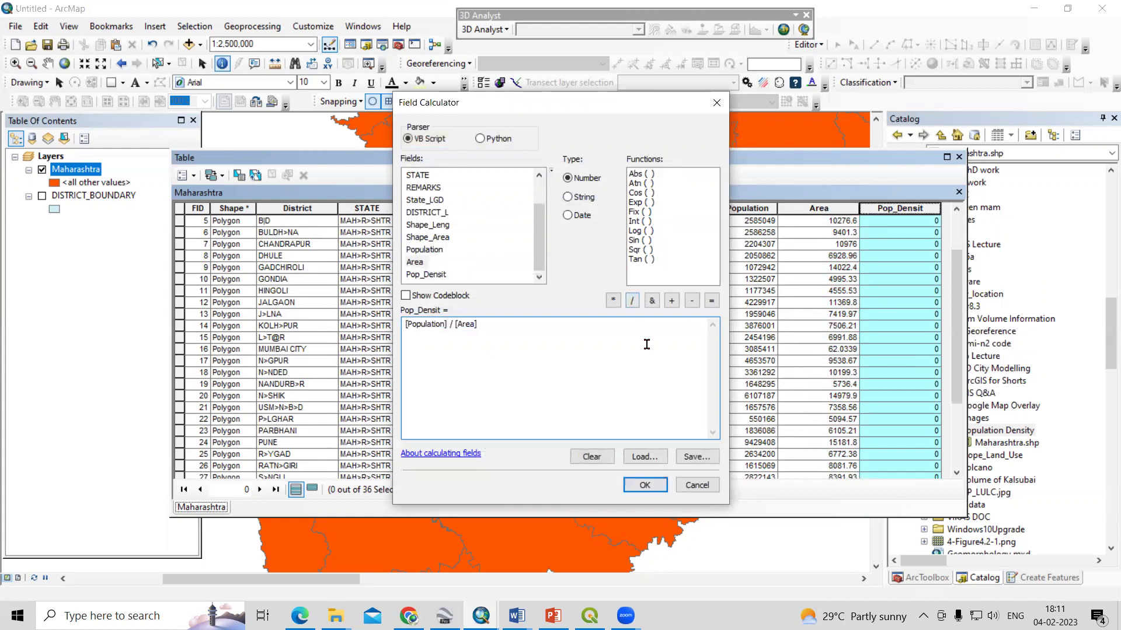
click(644, 486)
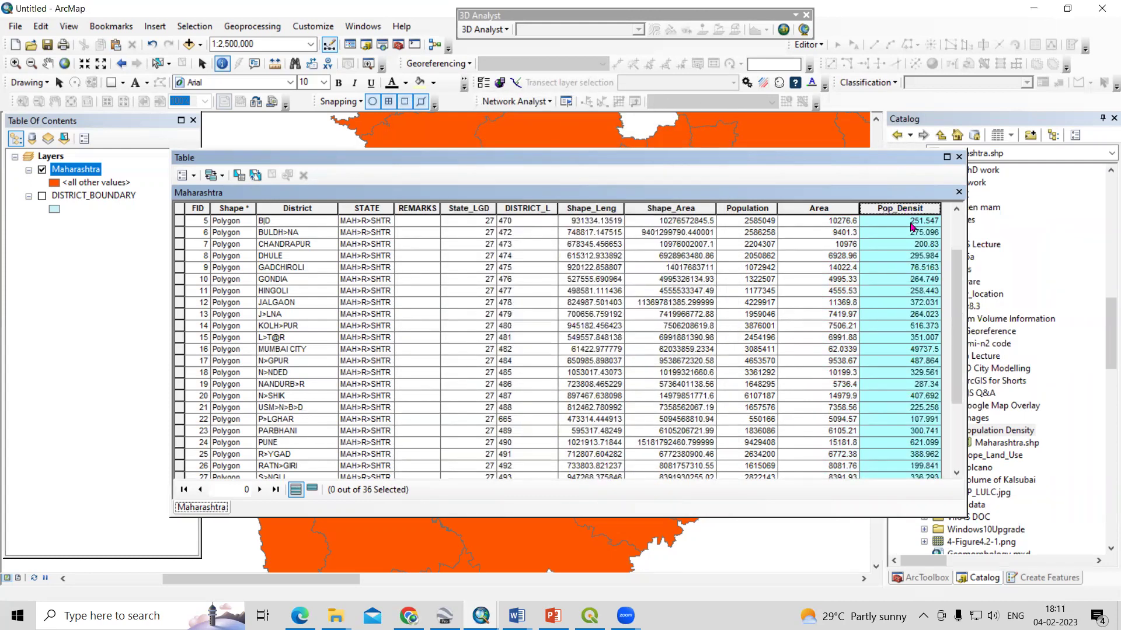
click(912, 224)
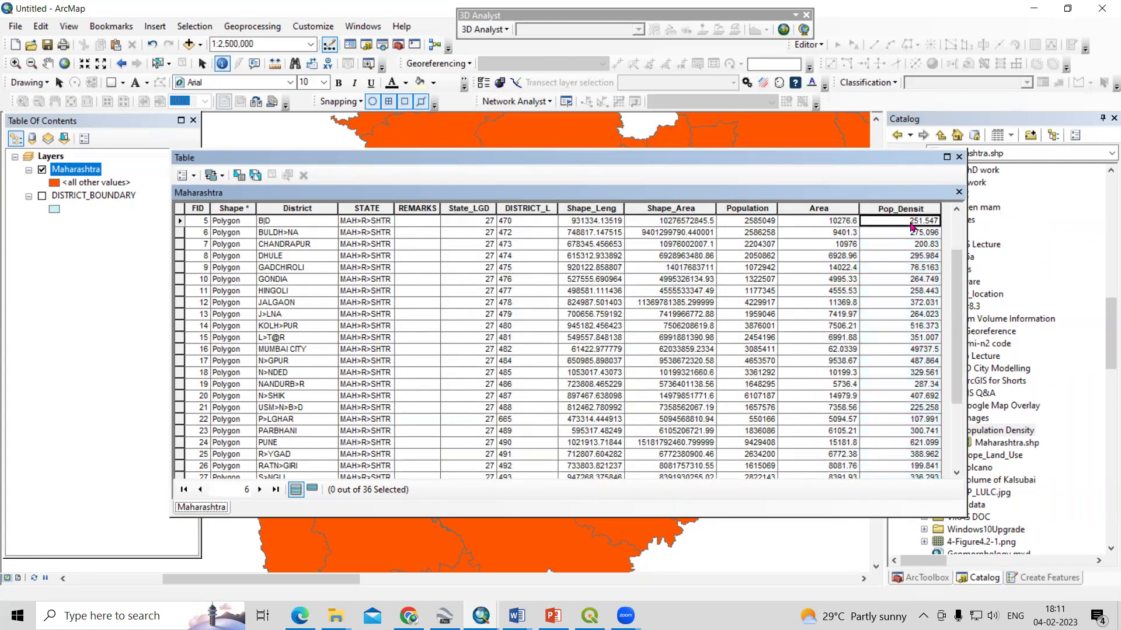
scroll(910, 230, up, 2)
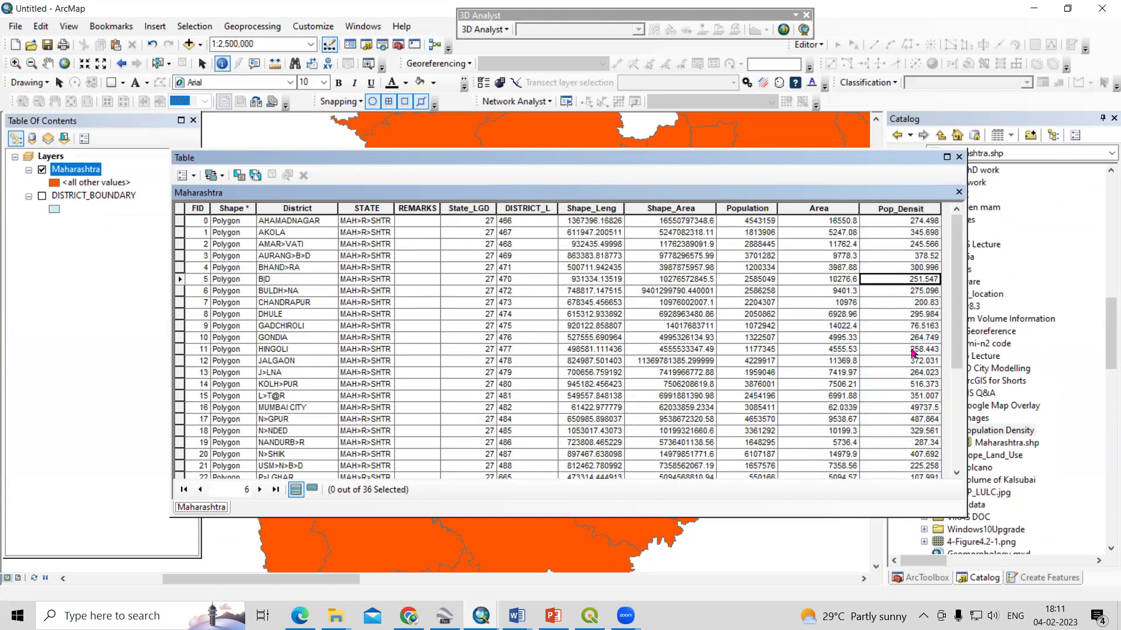
Select the SUB URBAN MUMBAI record in the attribute table and locate its polygon on the map.
scroll(914, 353, down, 5)
click(929, 421)
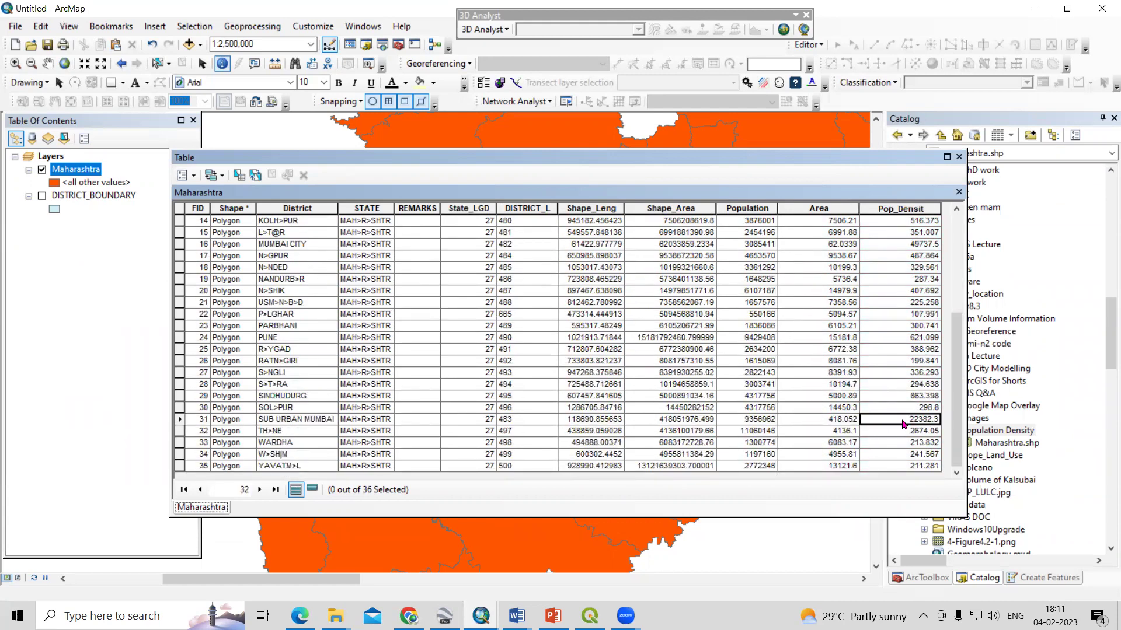
click(179, 420)
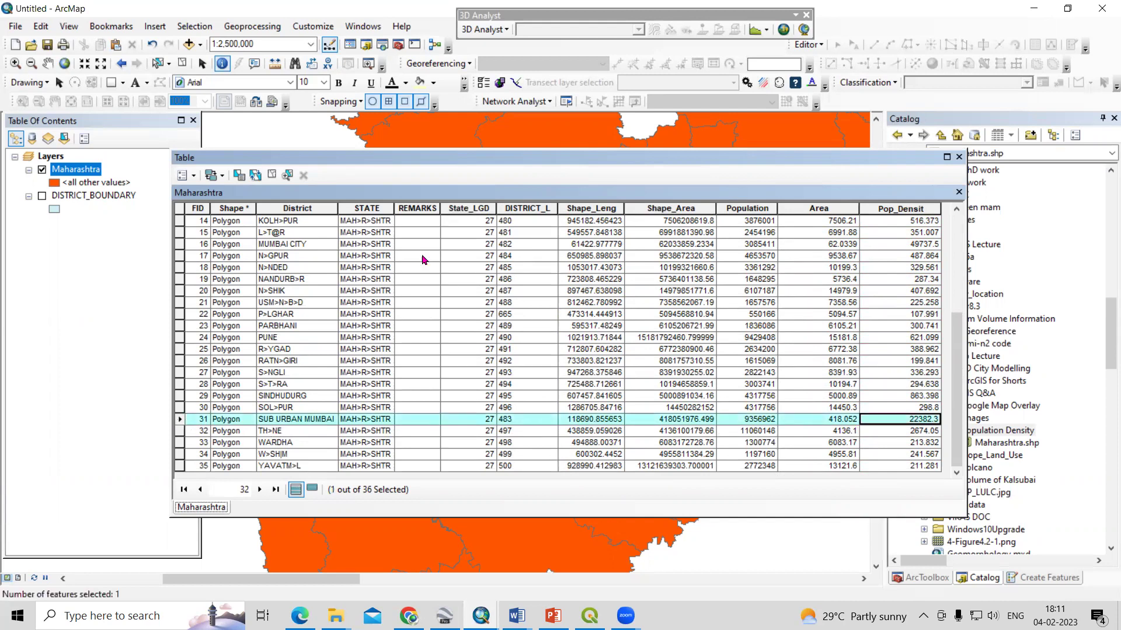
drag(653, 186, 1020, 208)
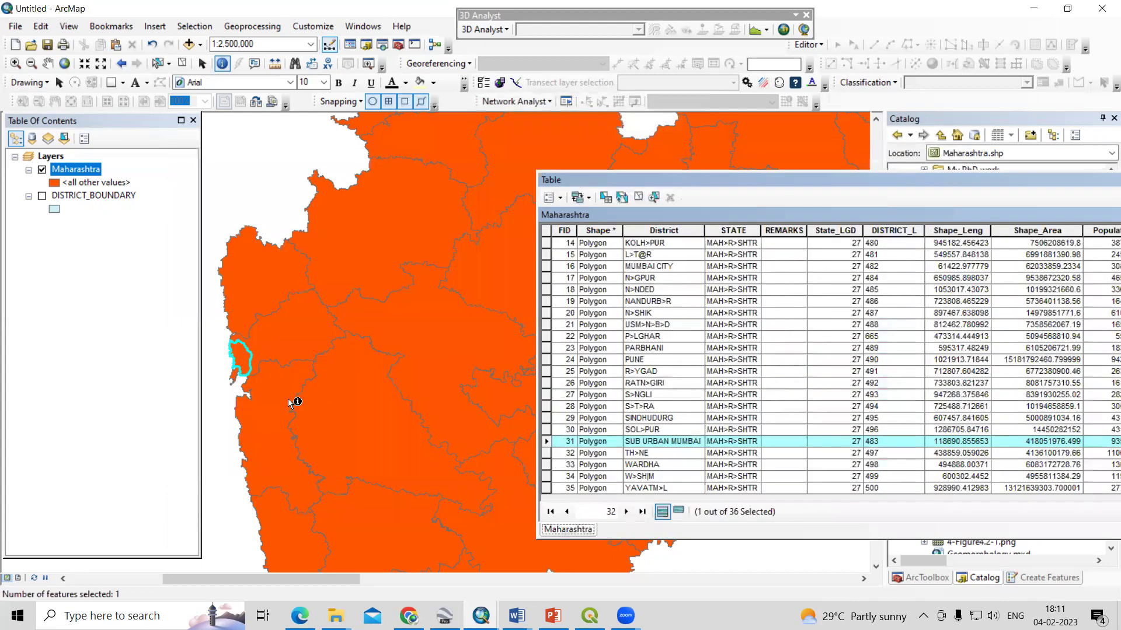
scroll(240, 369, up, 5)
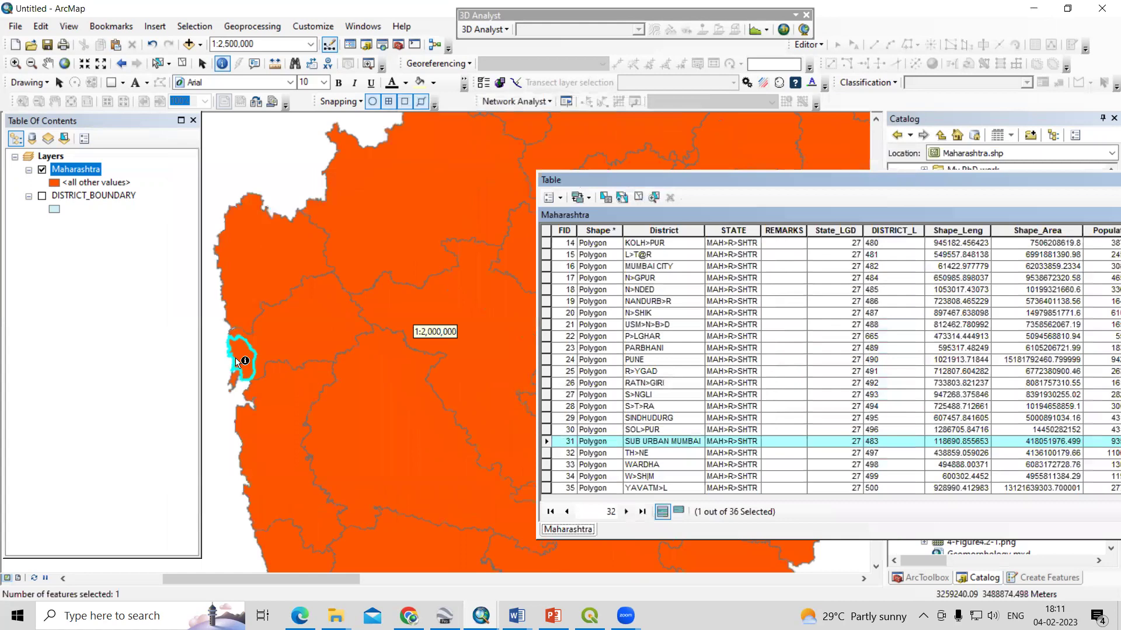
drag(717, 180, 904, 413)
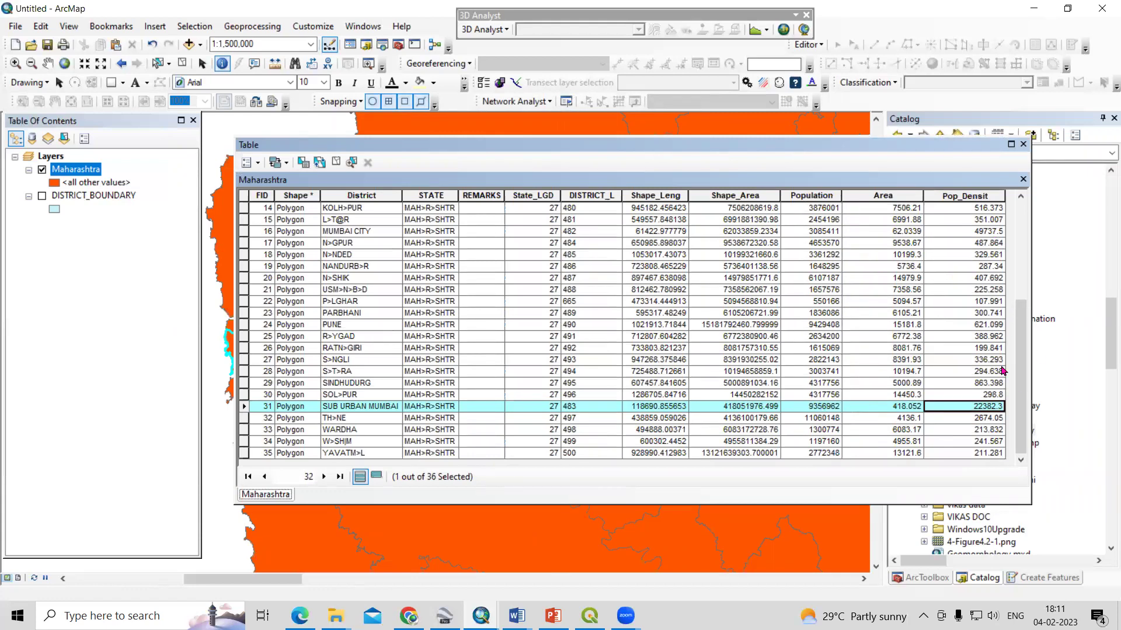
Review the districts' population density values, clear the record selection and close the attribute table.
scroll(988, 325, up, 5)
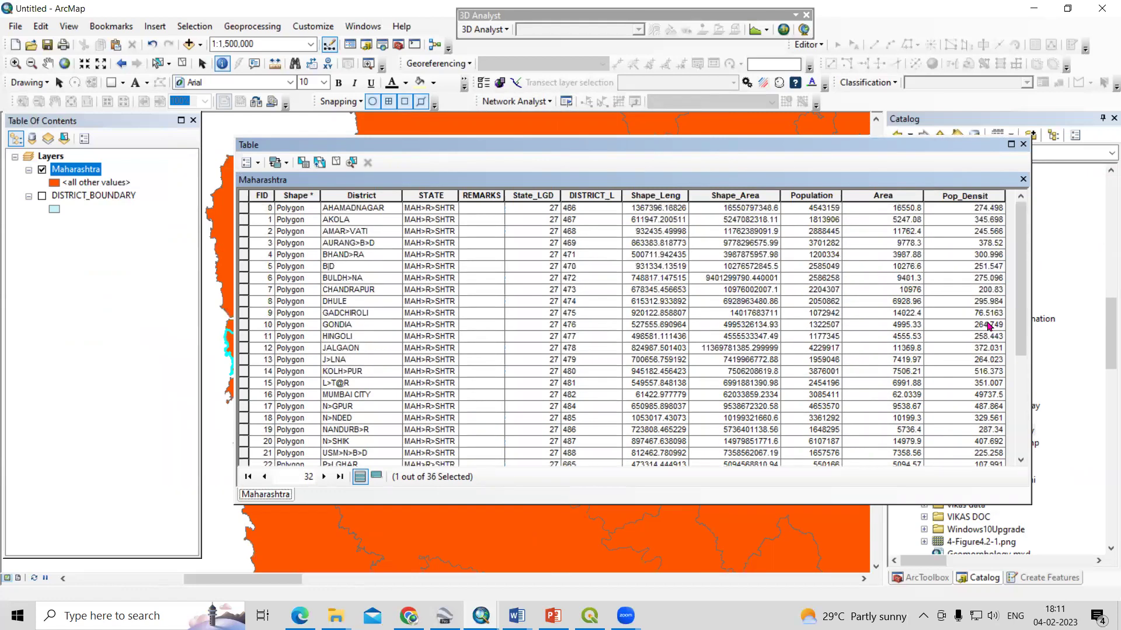
scroll(988, 327, down, 5)
click(336, 162)
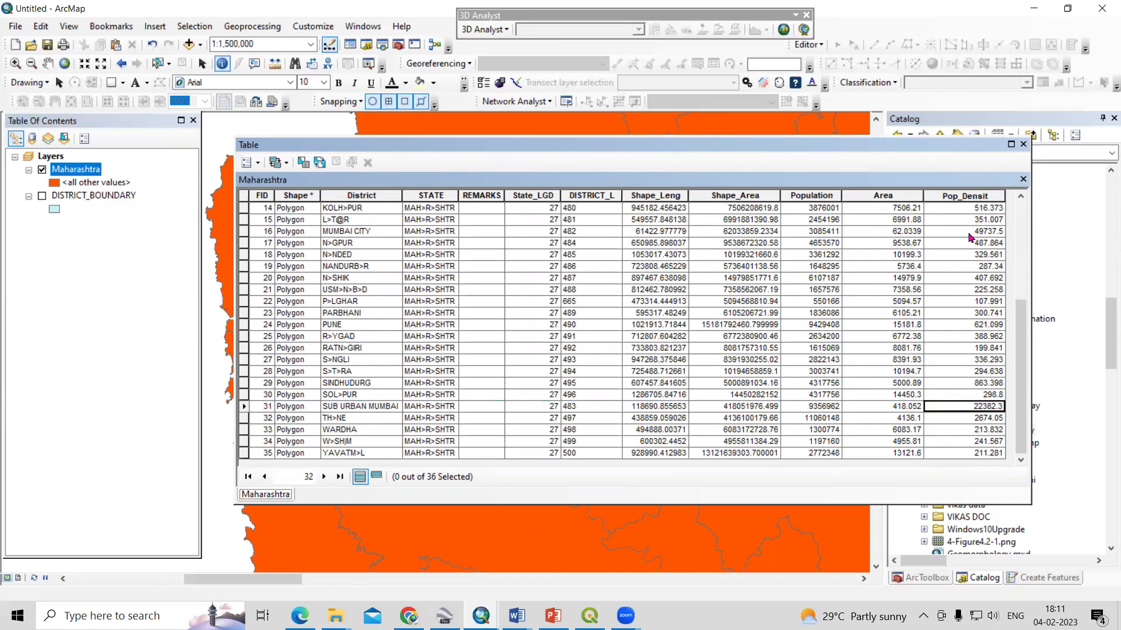
click(1023, 144)
Set the Maharashtra layer's symbology to graduated colors using the Pop_Densit value field, keeping the yellow-to-brown color ramp.
scroll(491, 406, up, 4)
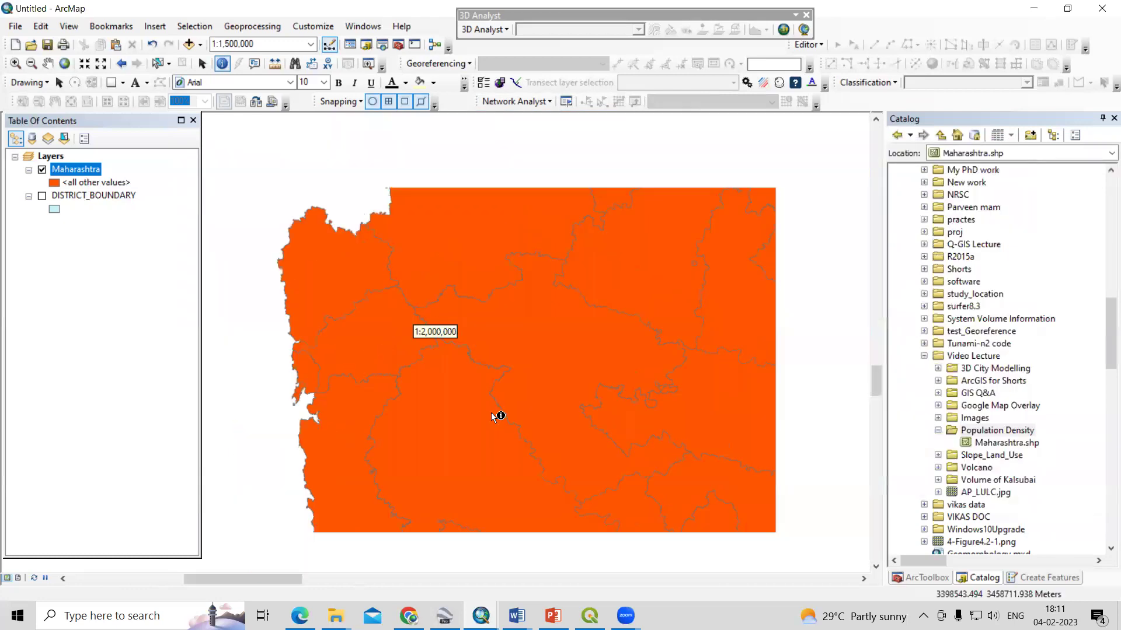
right_click(75, 171)
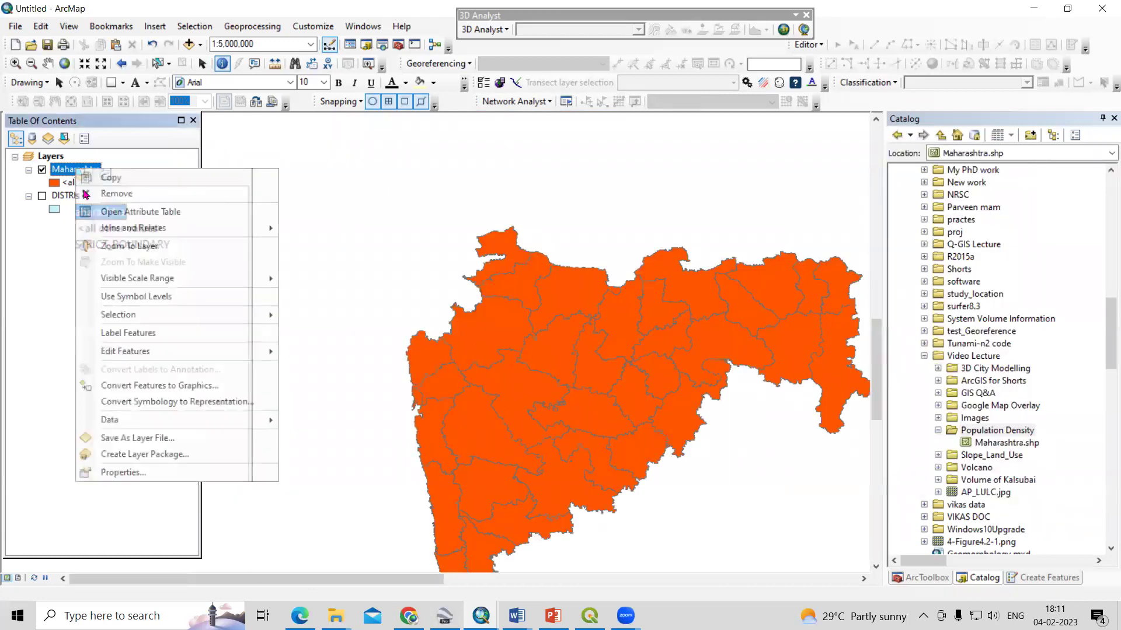
click(150, 472)
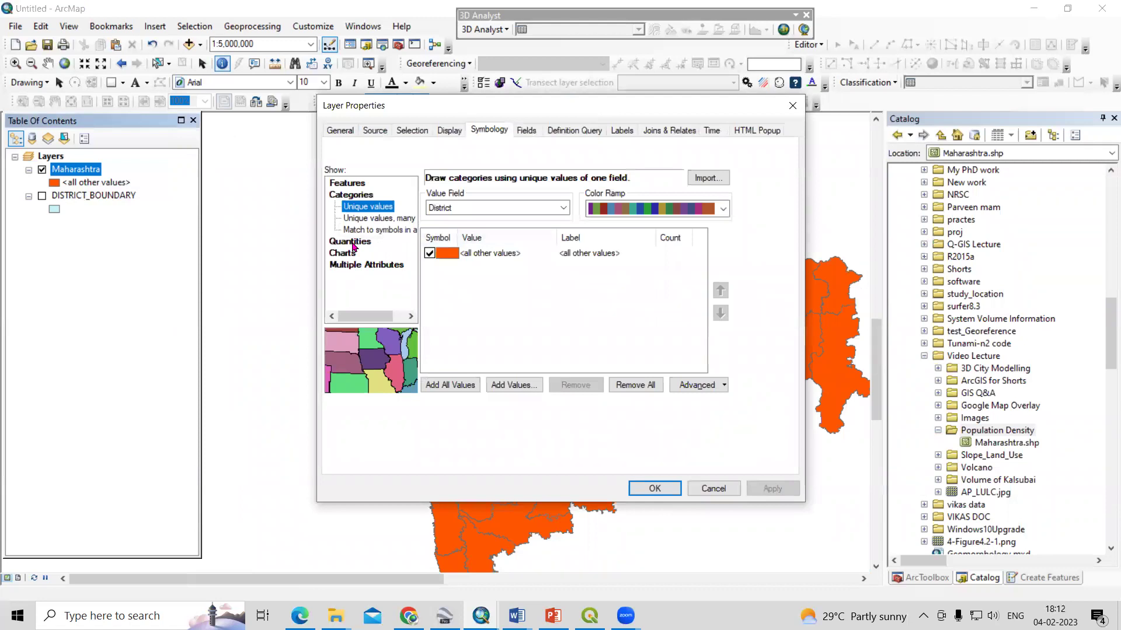
click(350, 241)
click(534, 209)
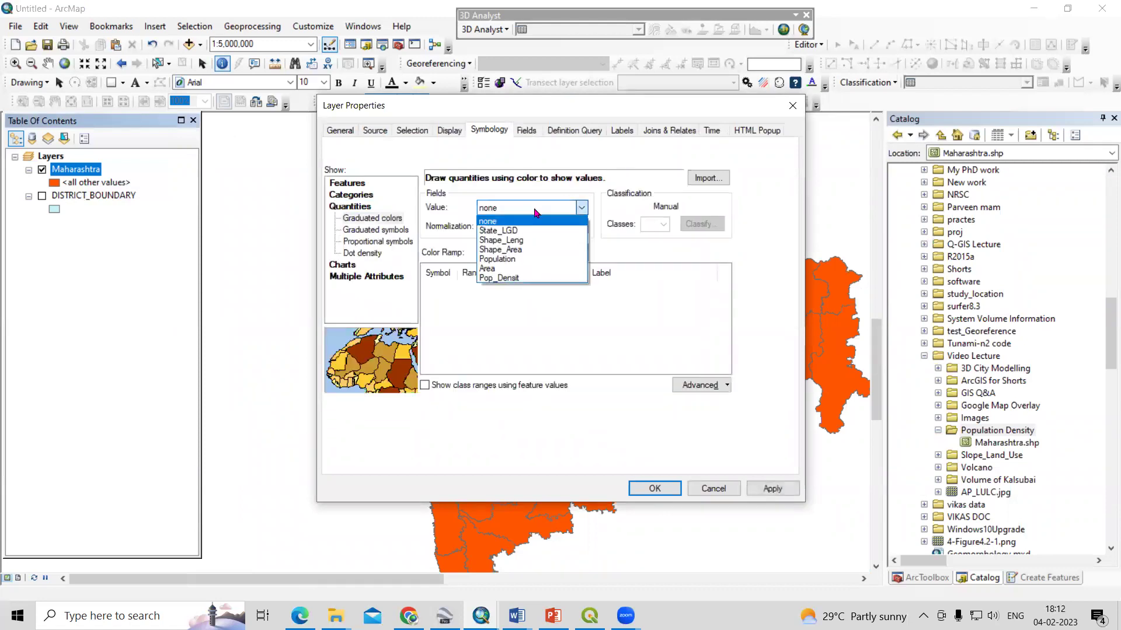
click(517, 278)
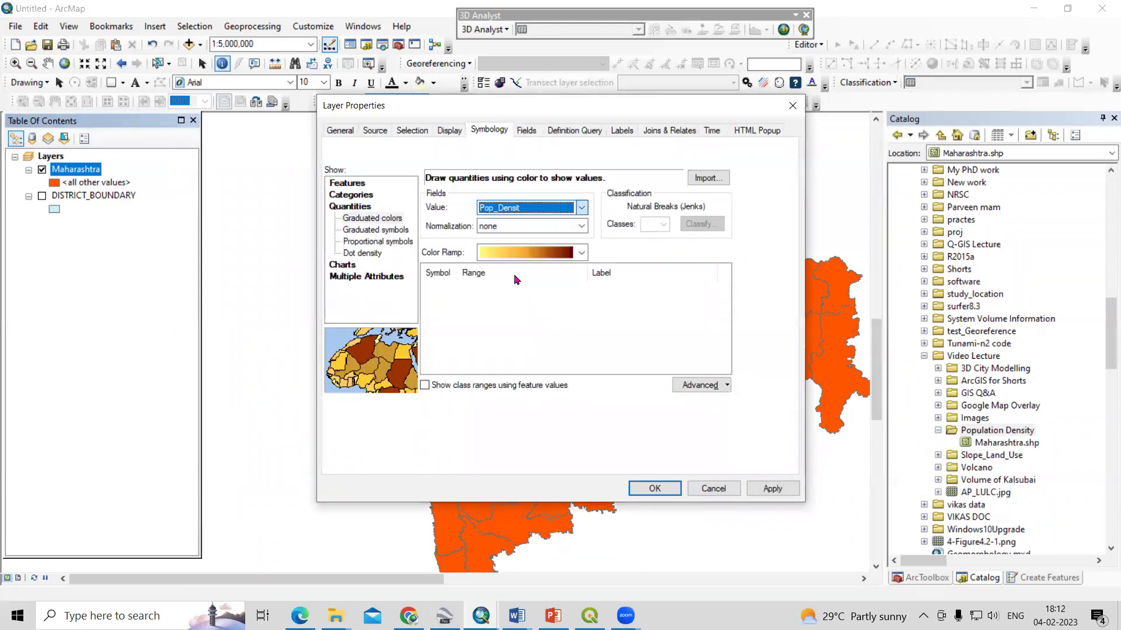
click(574, 252)
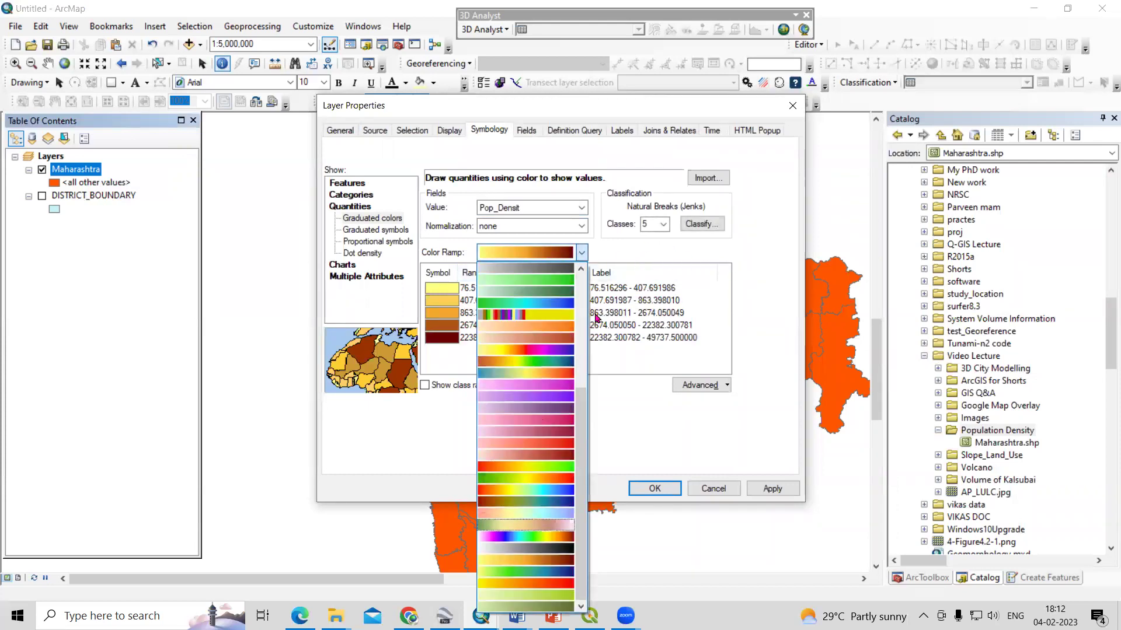
click(588, 257)
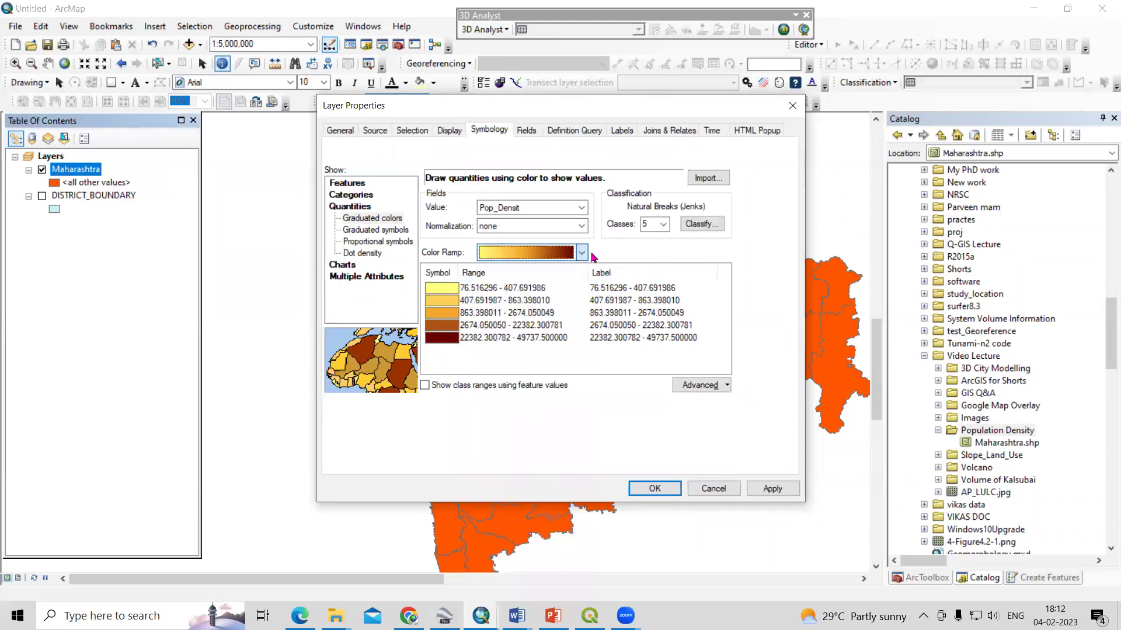
Classify the density values manually, setting the first four break values to 100, 500, 1000 and 2000.
click(702, 225)
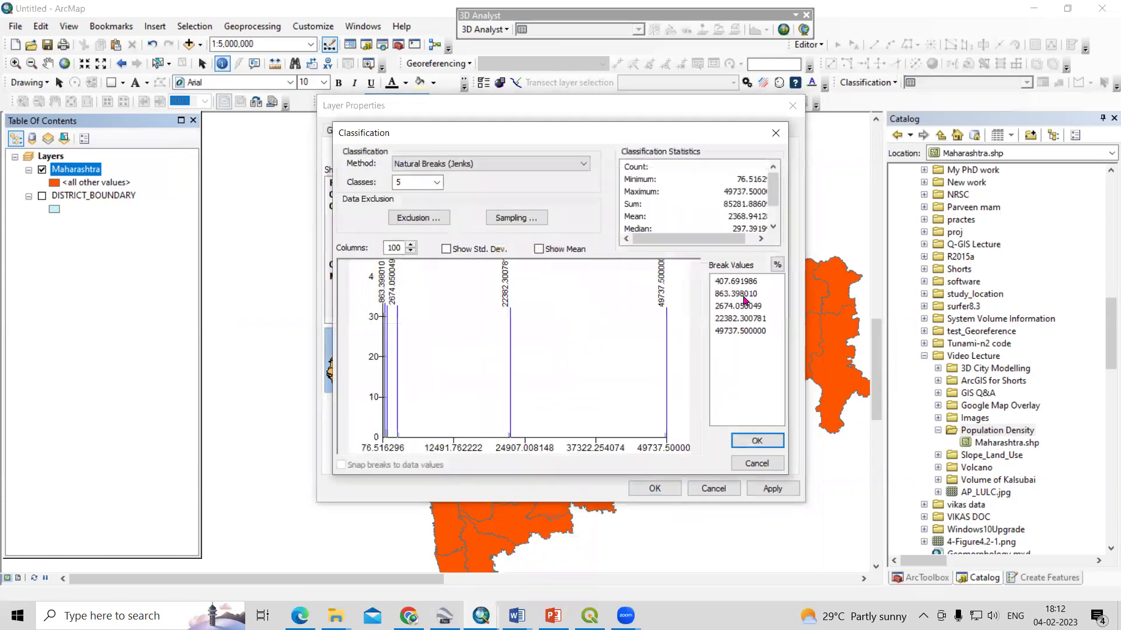
click(737, 282)
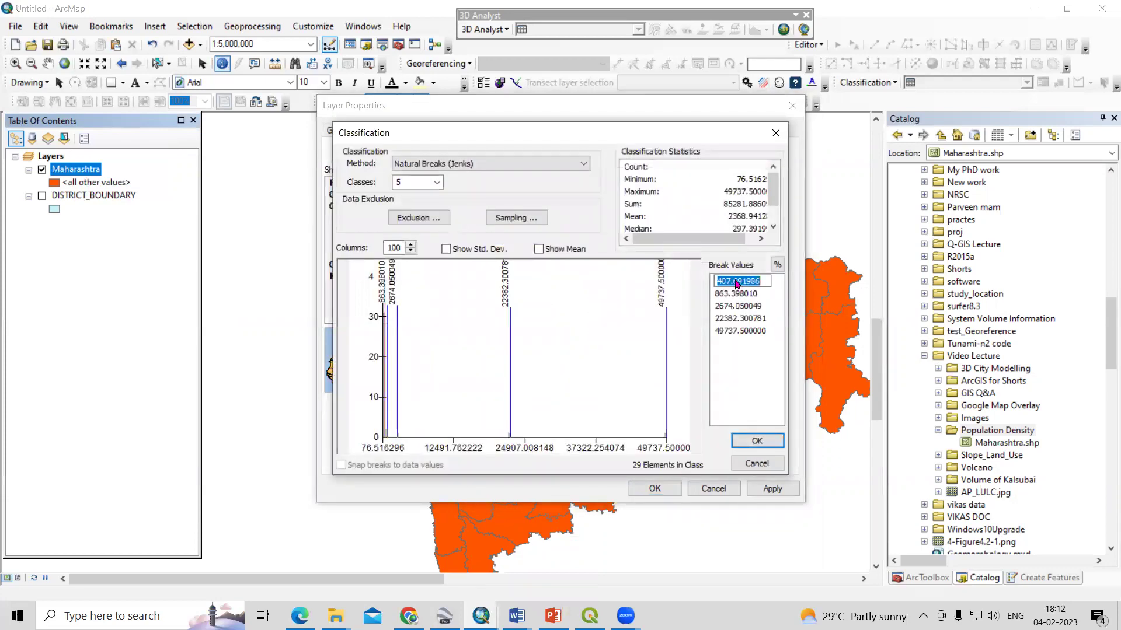
text(100)
click(731, 300)
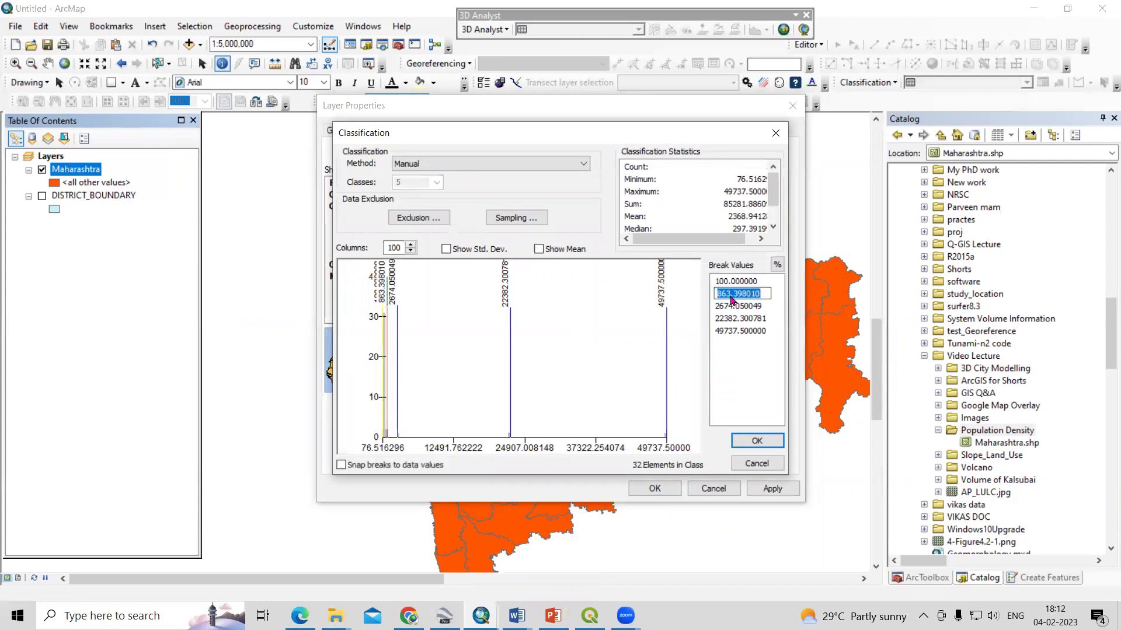
text(500)
click(737, 305)
text(100)
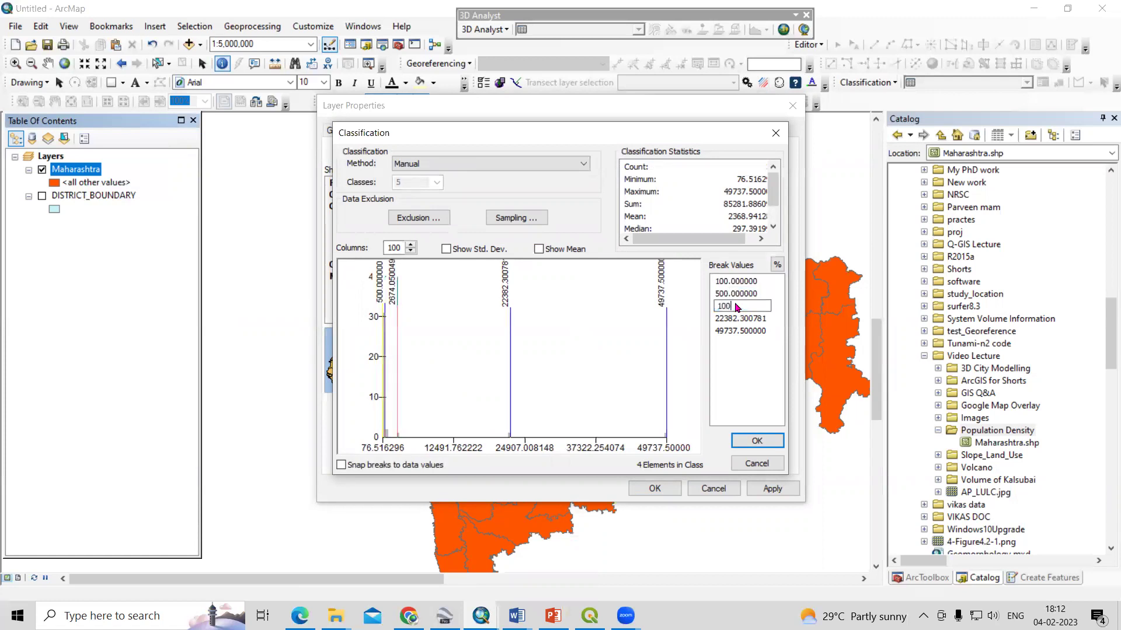
click(743, 318)
text(2000)
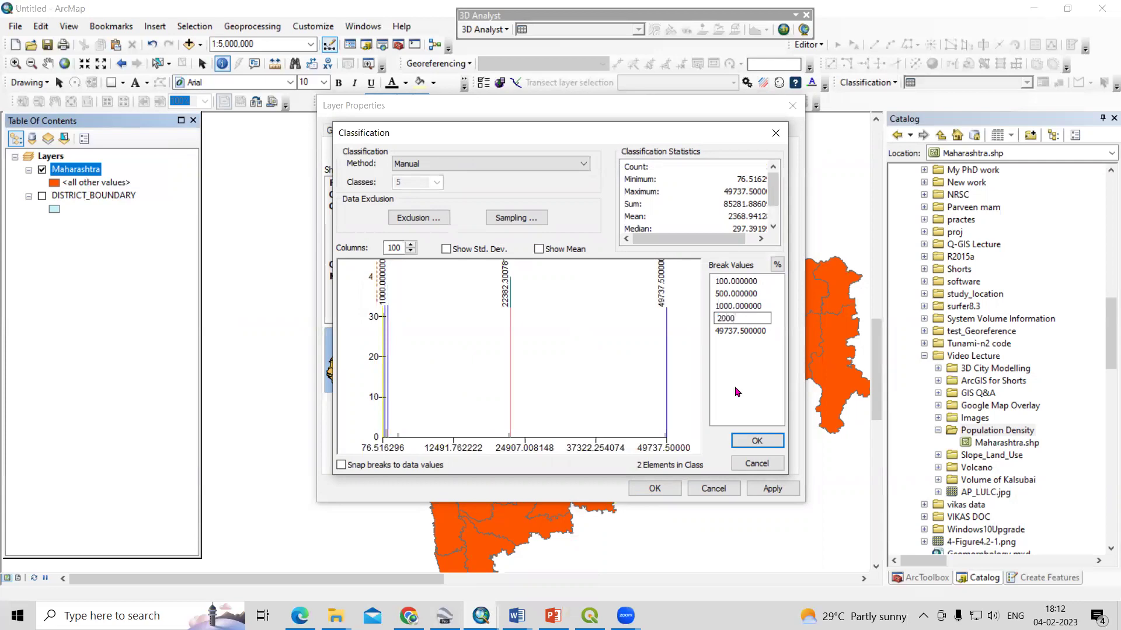
key(Return)
click(761, 441)
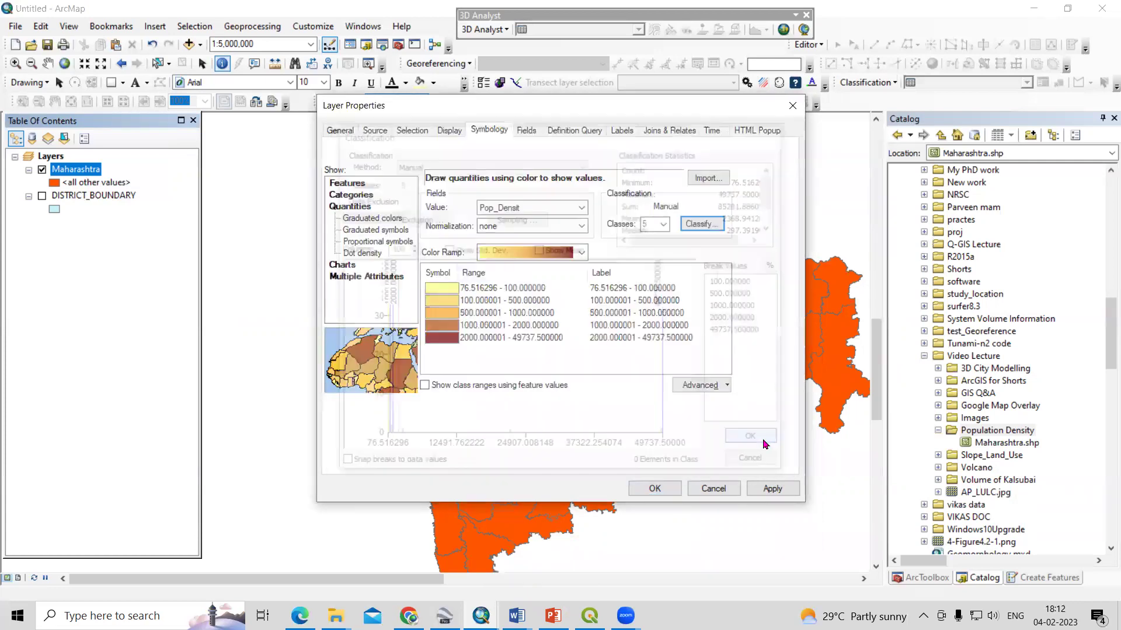
Apply the graduated-color symbology to the Maharashtra layer and close its properties.
click(772, 488)
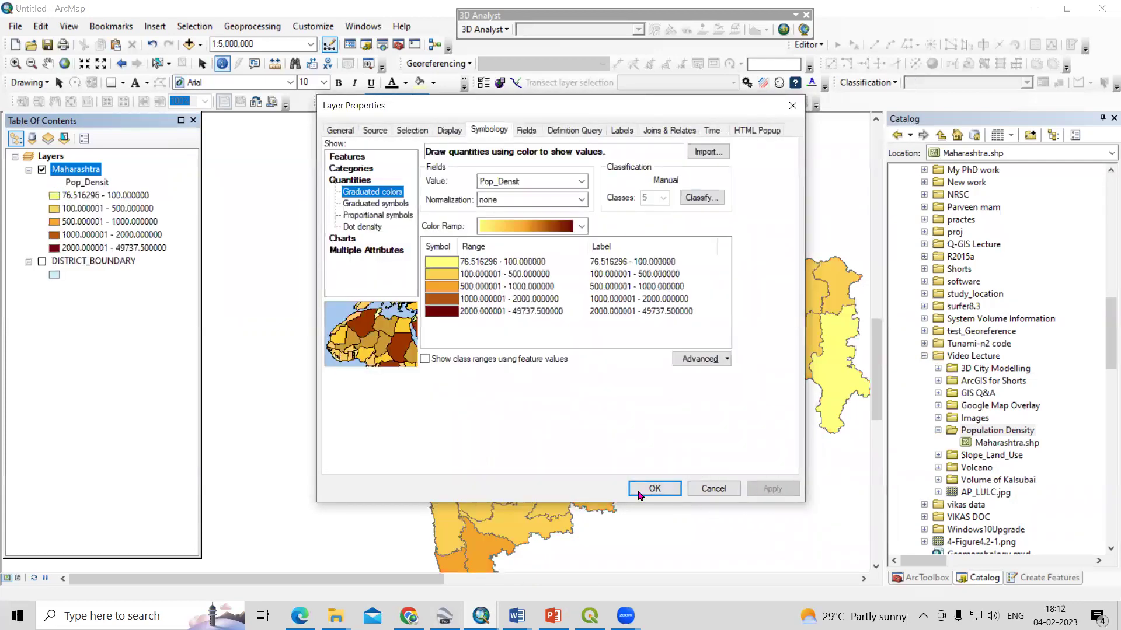
drag(556, 107, 904, 98)
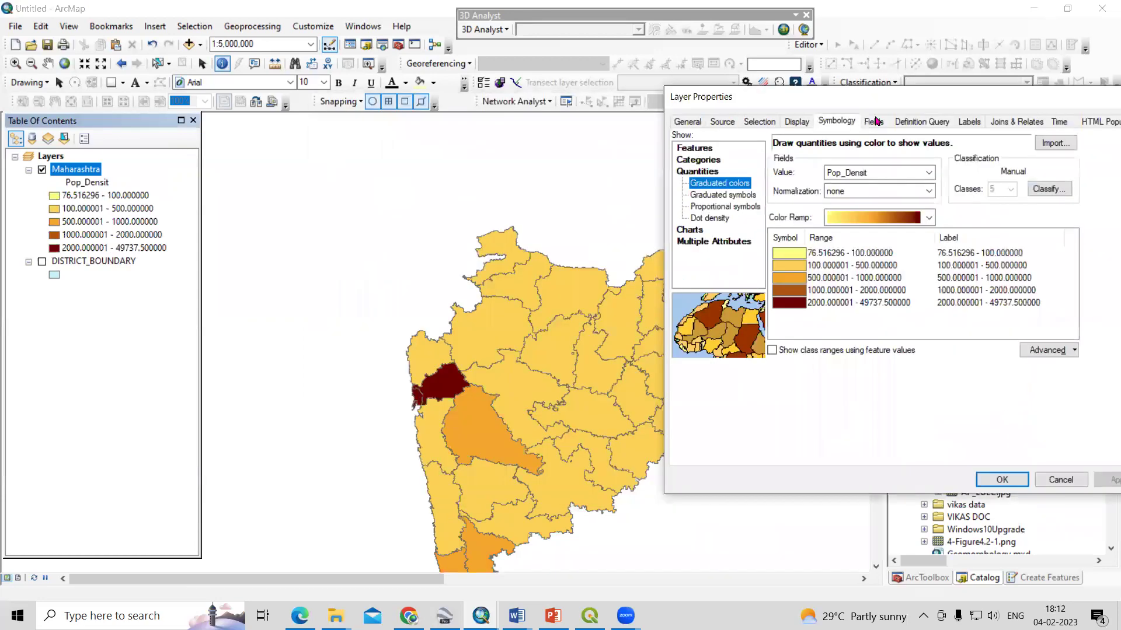
click(1001, 479)
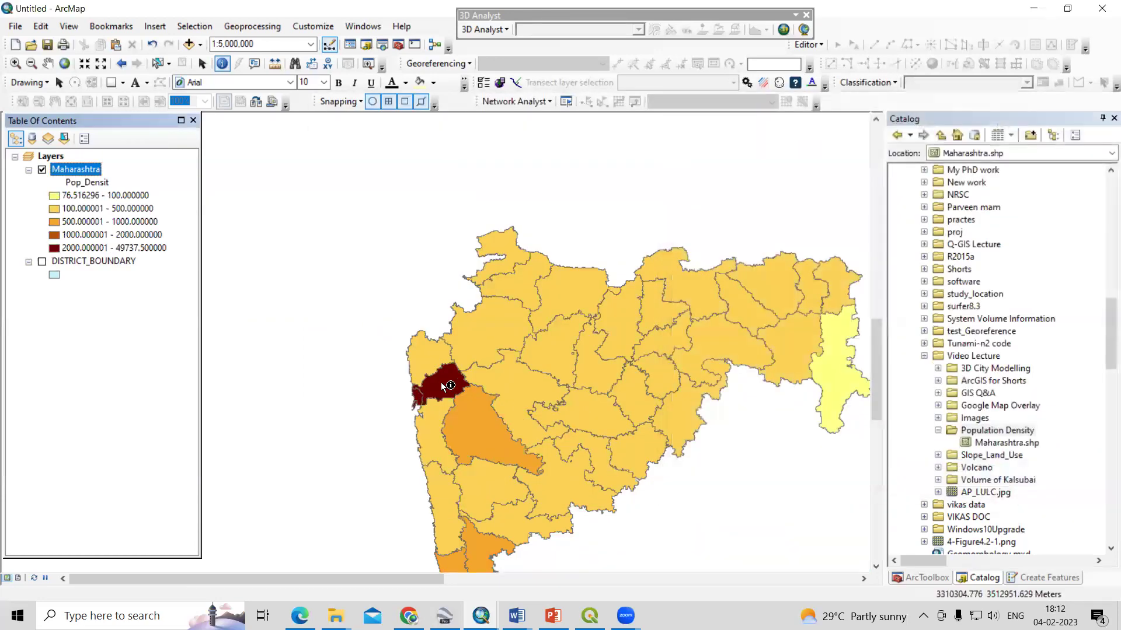
Identify the large dark-shaded TH>NE district on the map to check its population, area and density.
scroll(440, 382, up, 3)
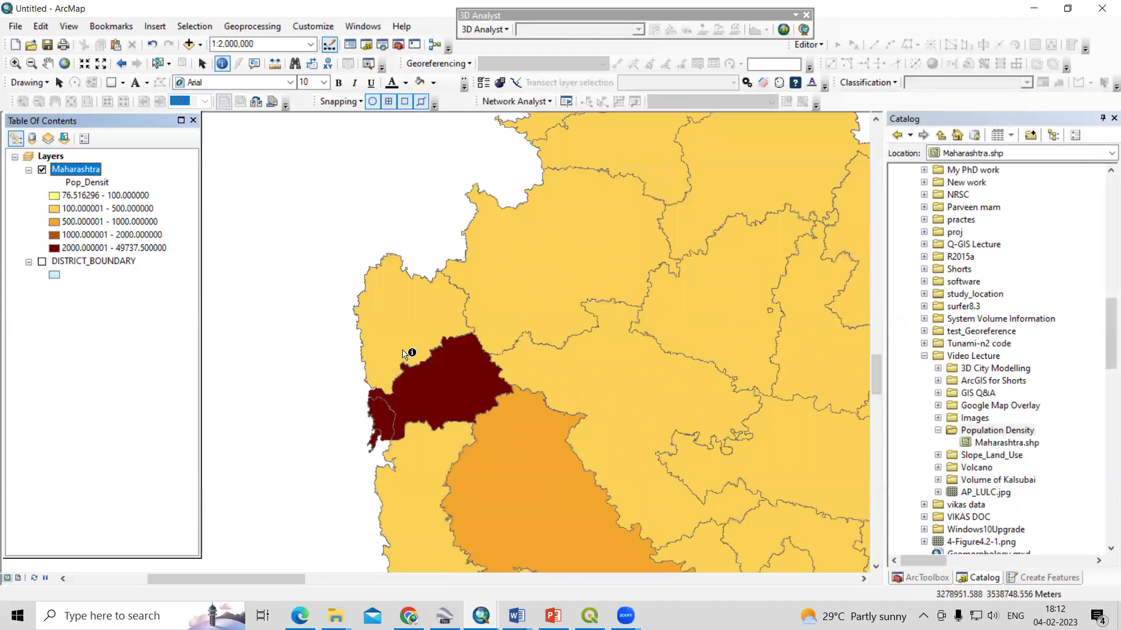
scroll(374, 363, down, 2)
scroll(374, 363, down, 1)
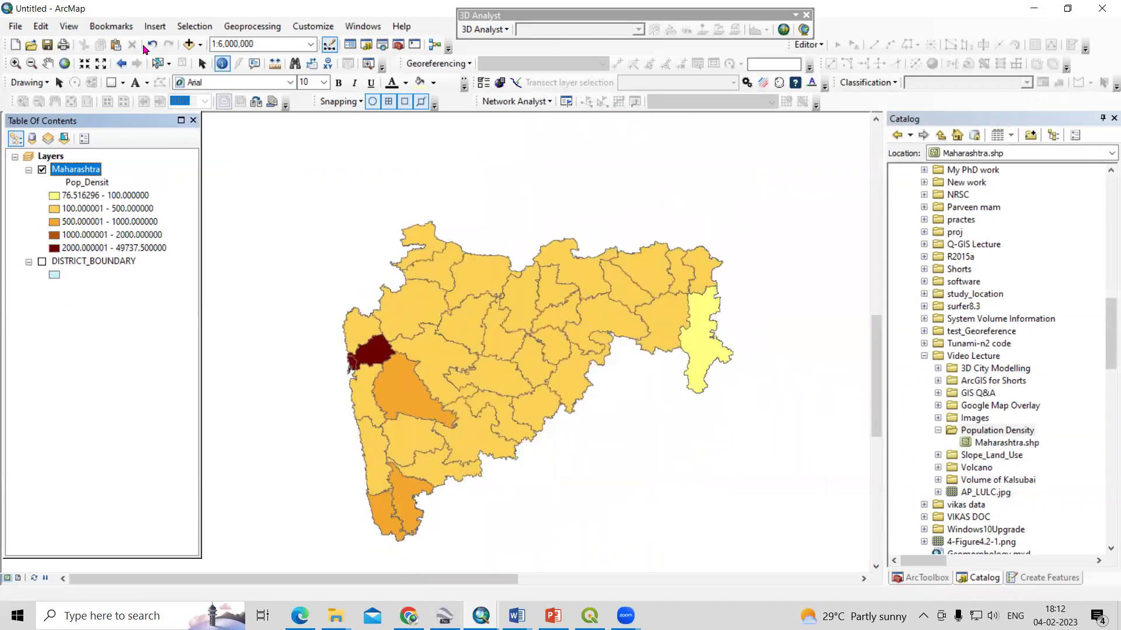
click(222, 66)
scroll(325, 332, up, 2)
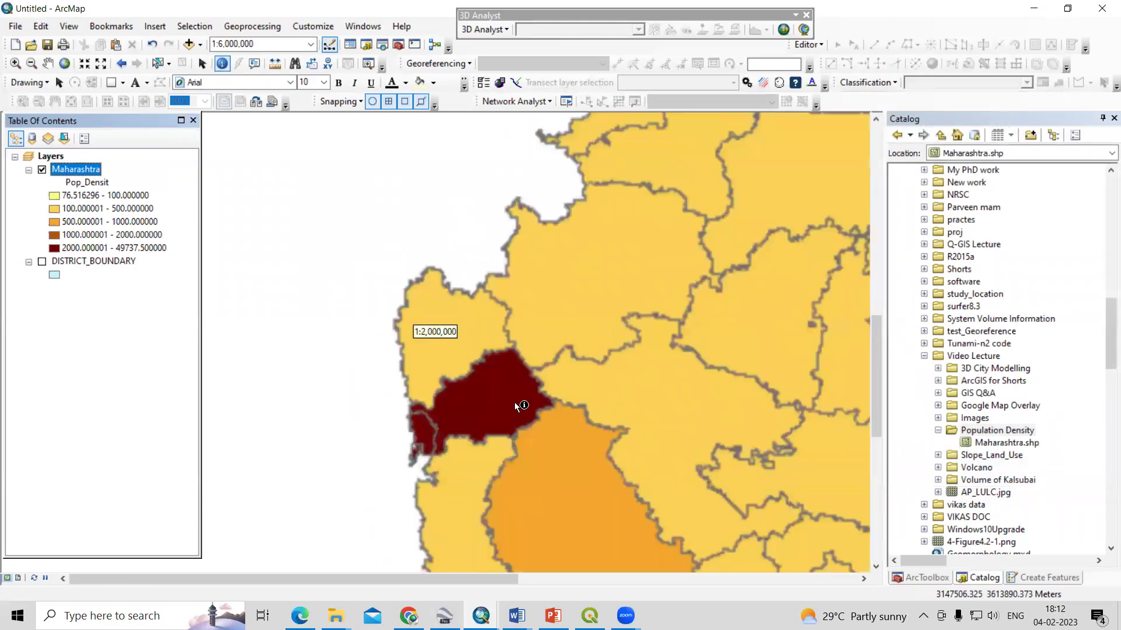
click(499, 401)
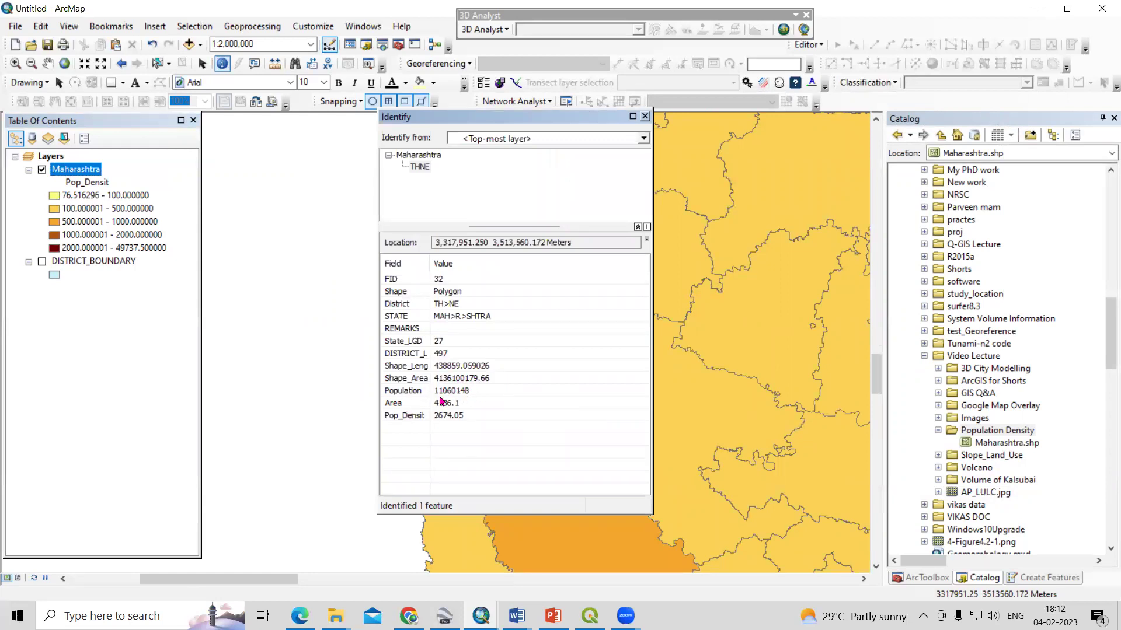
click(645, 116)
scroll(339, 261, down, 2)
scroll(362, 277, down, 3)
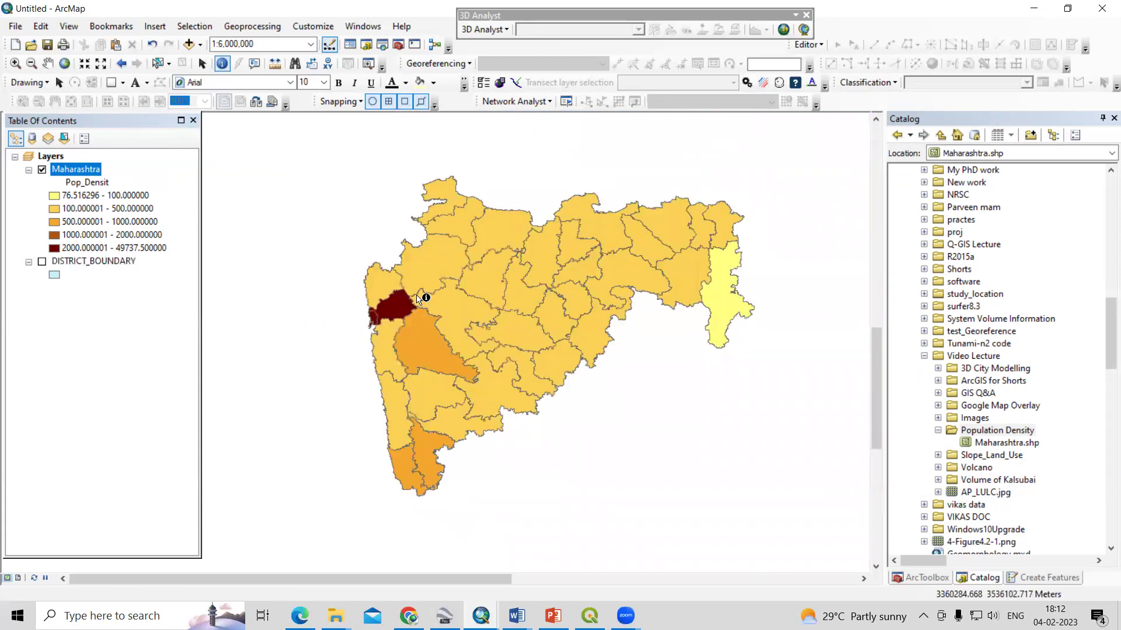
scroll(436, 287, up, 2)
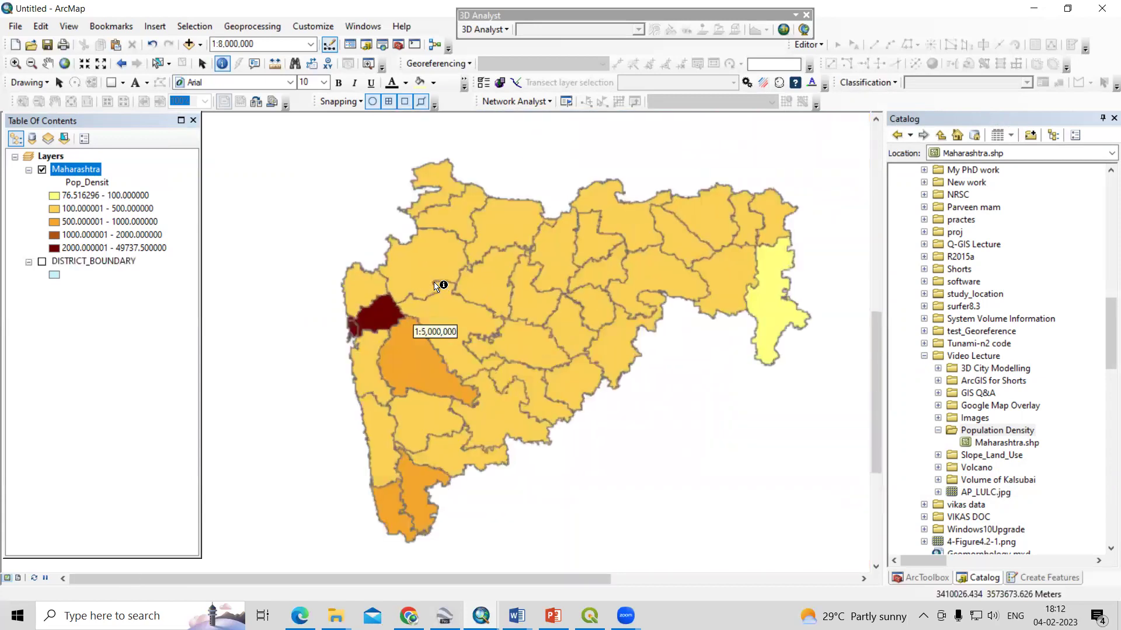
Switch to the page layout and set the A4 paper orientation to landscape.
click(18, 578)
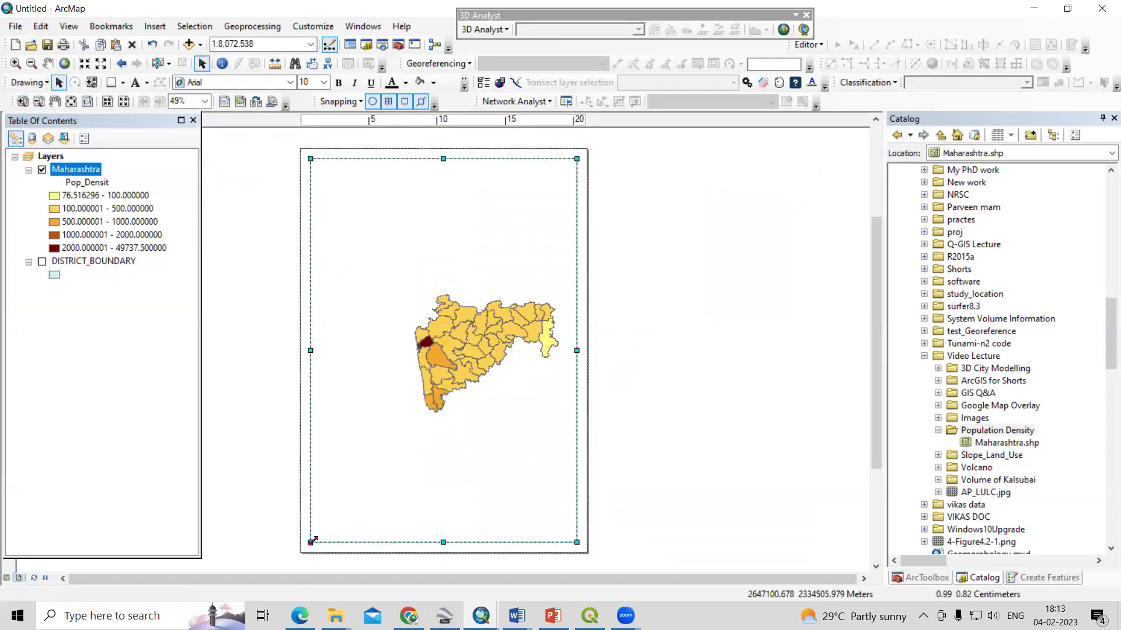
click(15, 26)
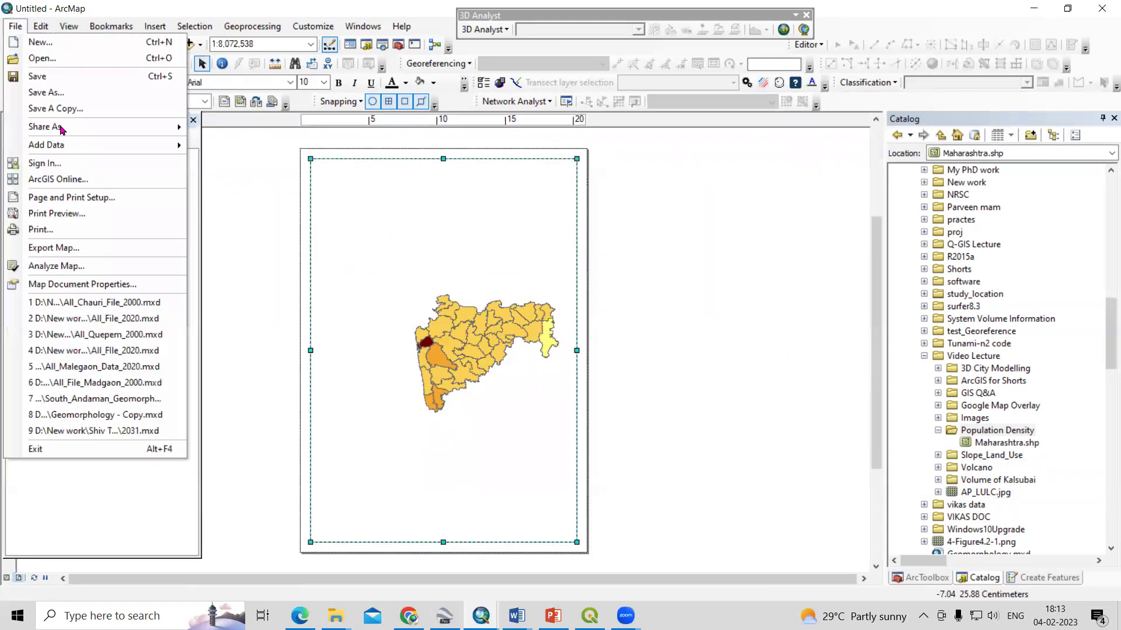
click(92, 201)
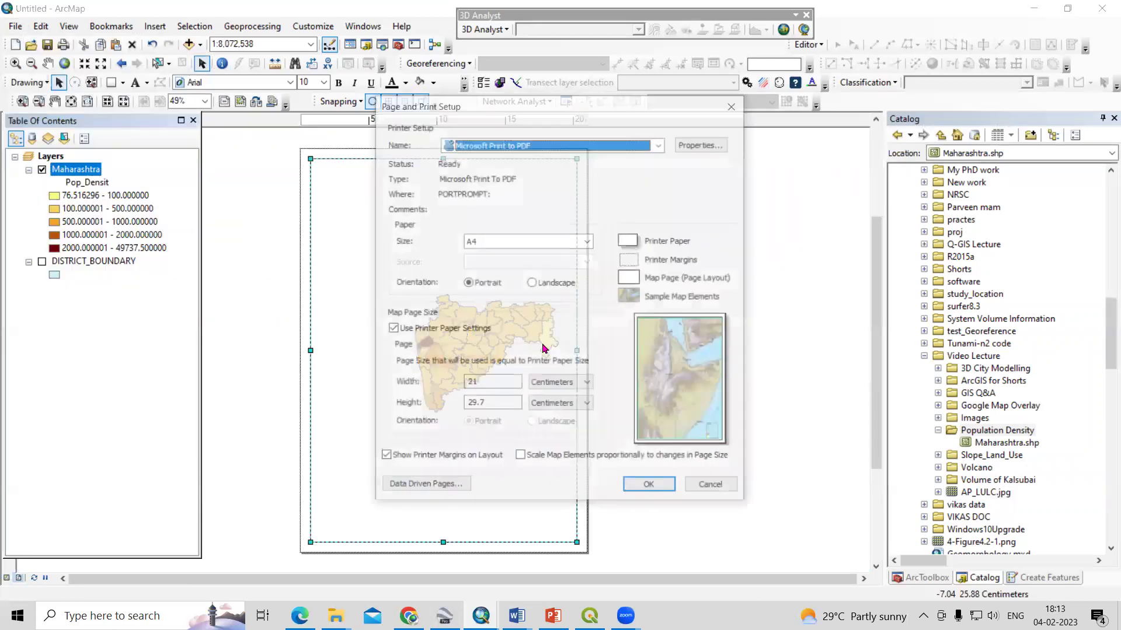
click(533, 285)
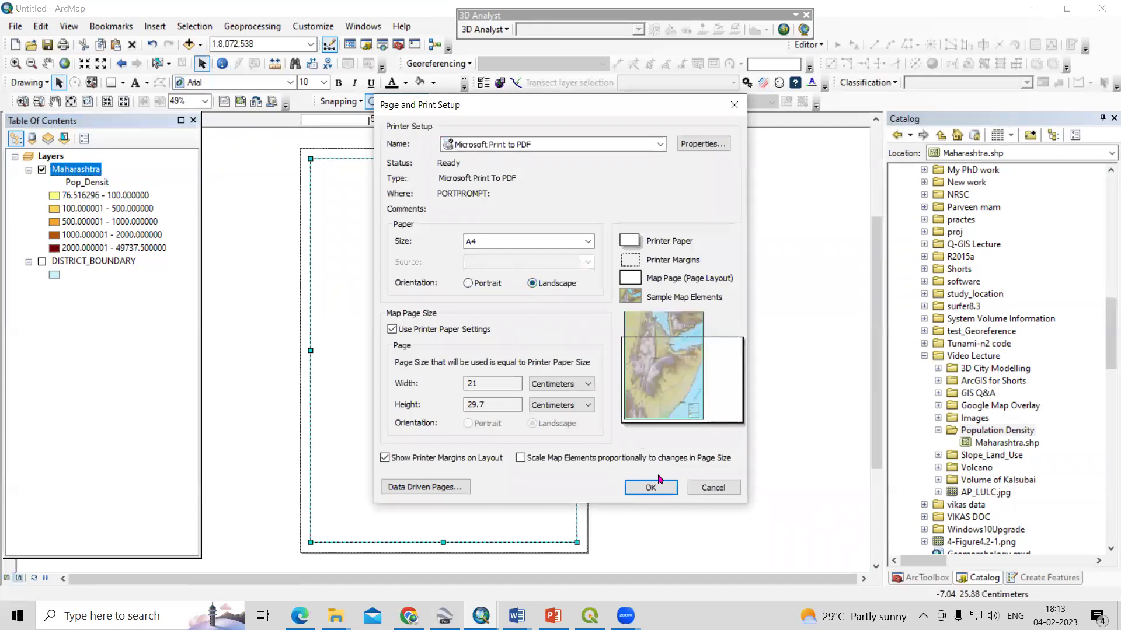
click(645, 488)
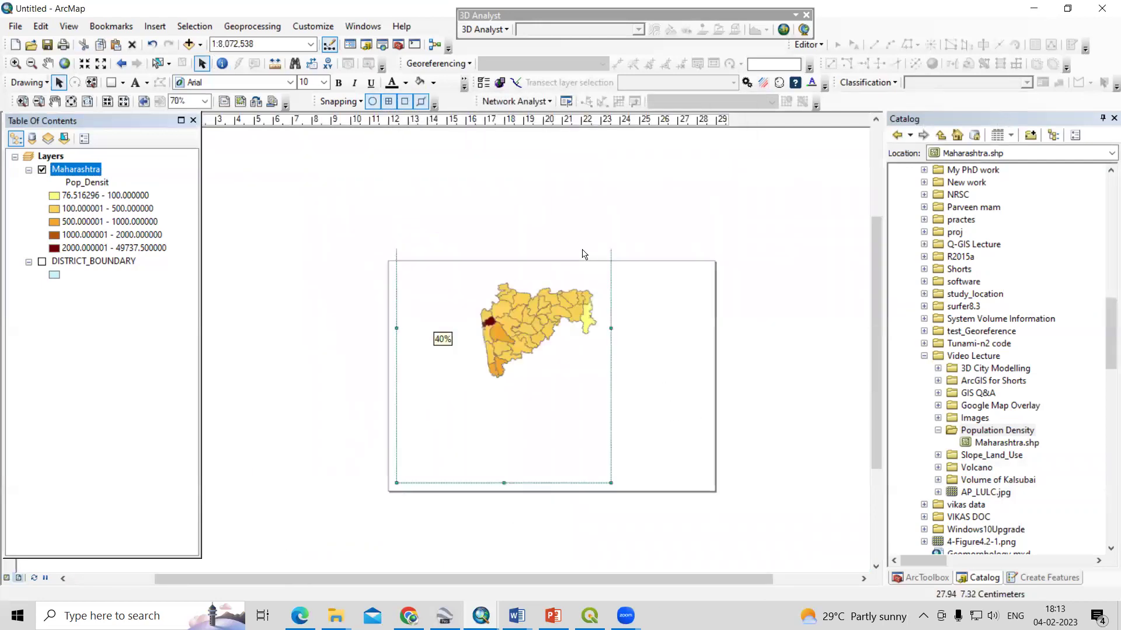
Resize the data frame to fit the landscape page, lowering its upper edge and widening it to the page's far side.
drag(504, 179, 503, 274)
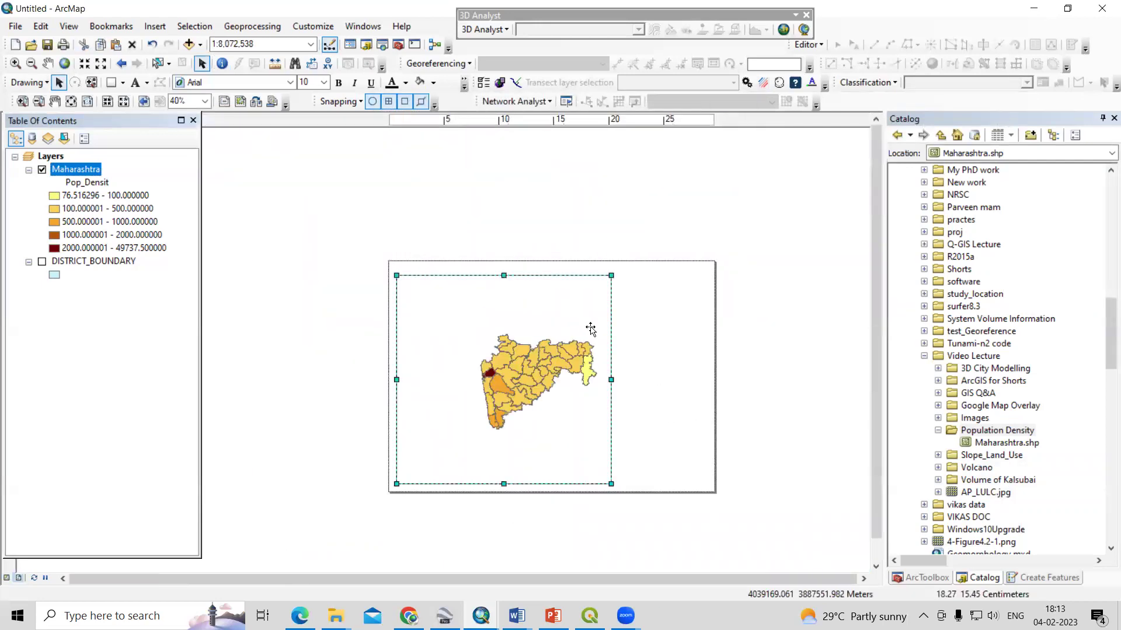
drag(611, 379, 700, 379)
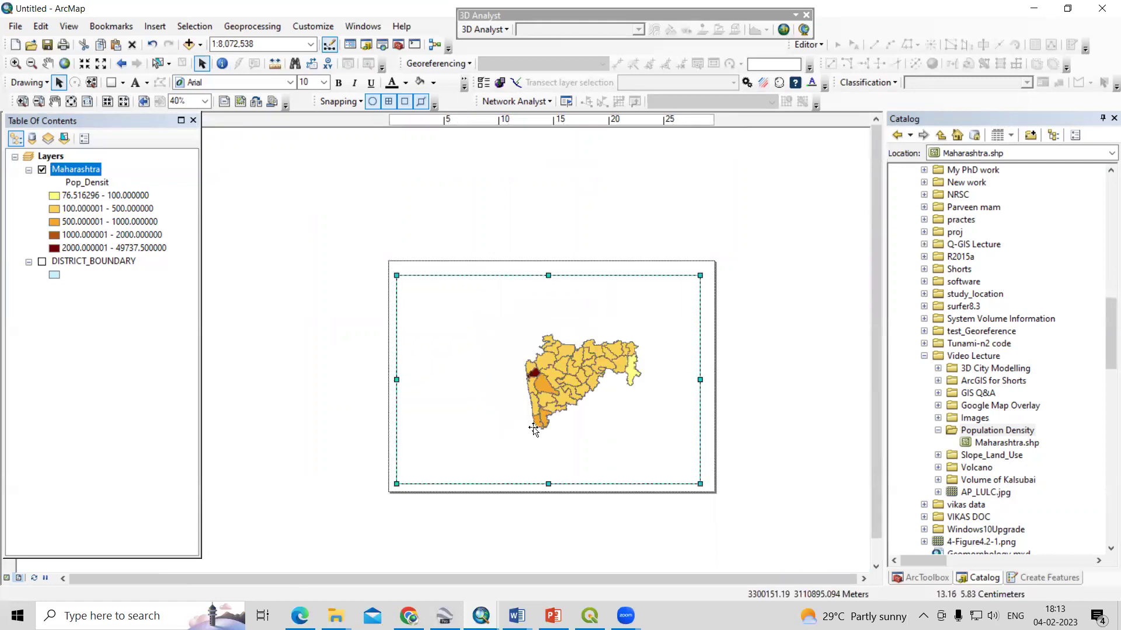
scroll(533, 429, down, 2)
Change the Maharashtra layer's graduated colors to the green-yellow-red color ramp and apply it.
right_click(80, 169)
click(210, 467)
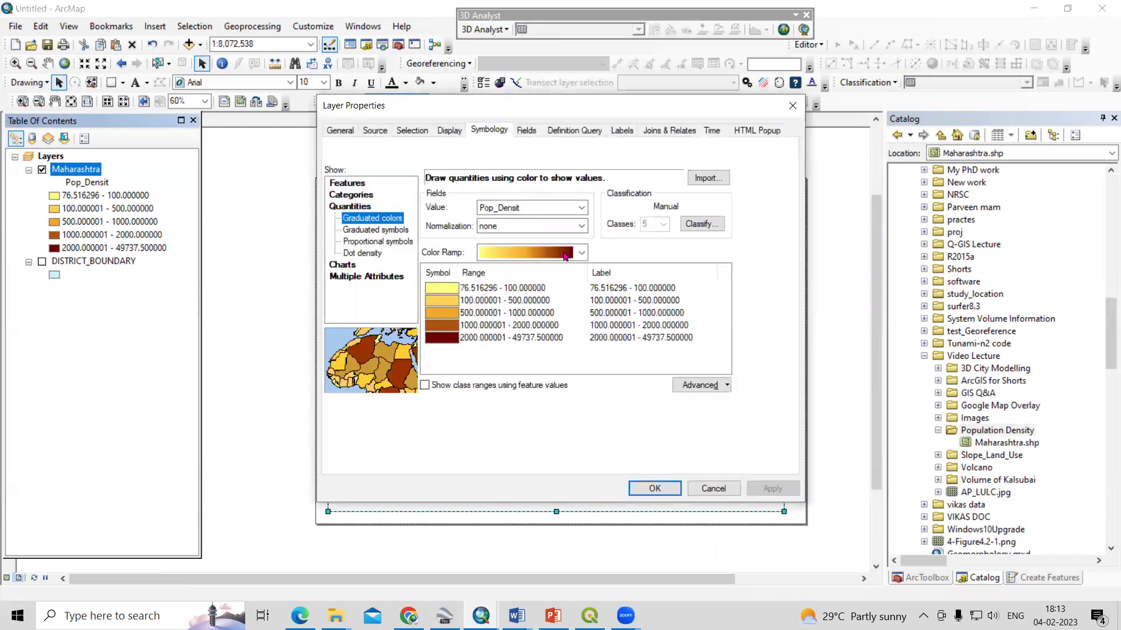
click(579, 253)
scroll(581, 601, down, 3)
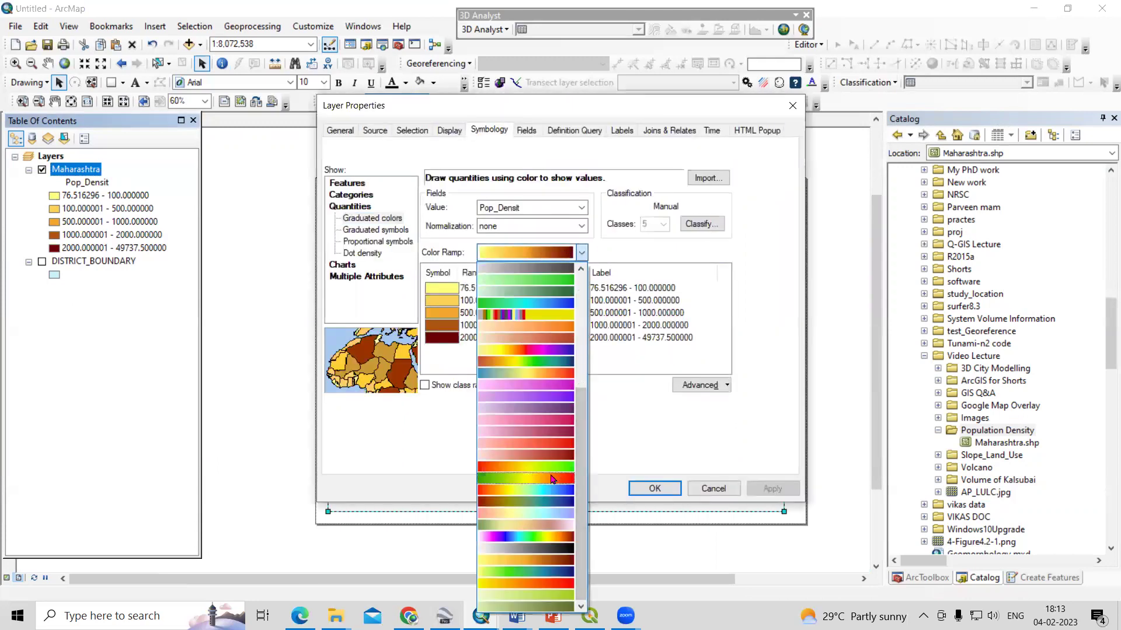
click(571, 435)
click(772, 489)
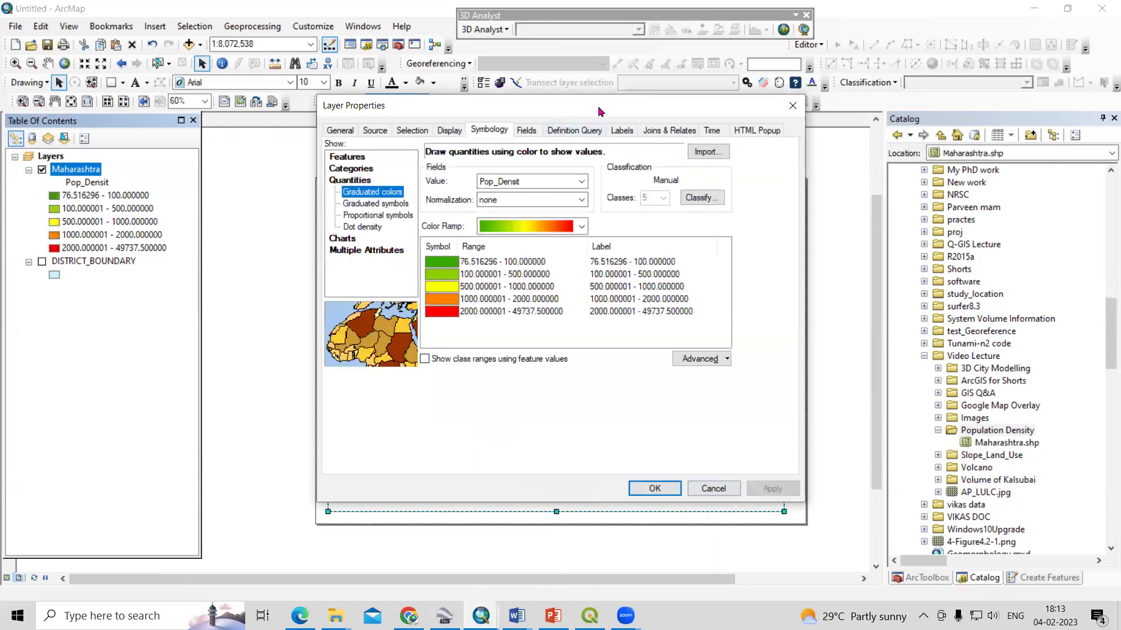
drag(759, 105, 1034, 81)
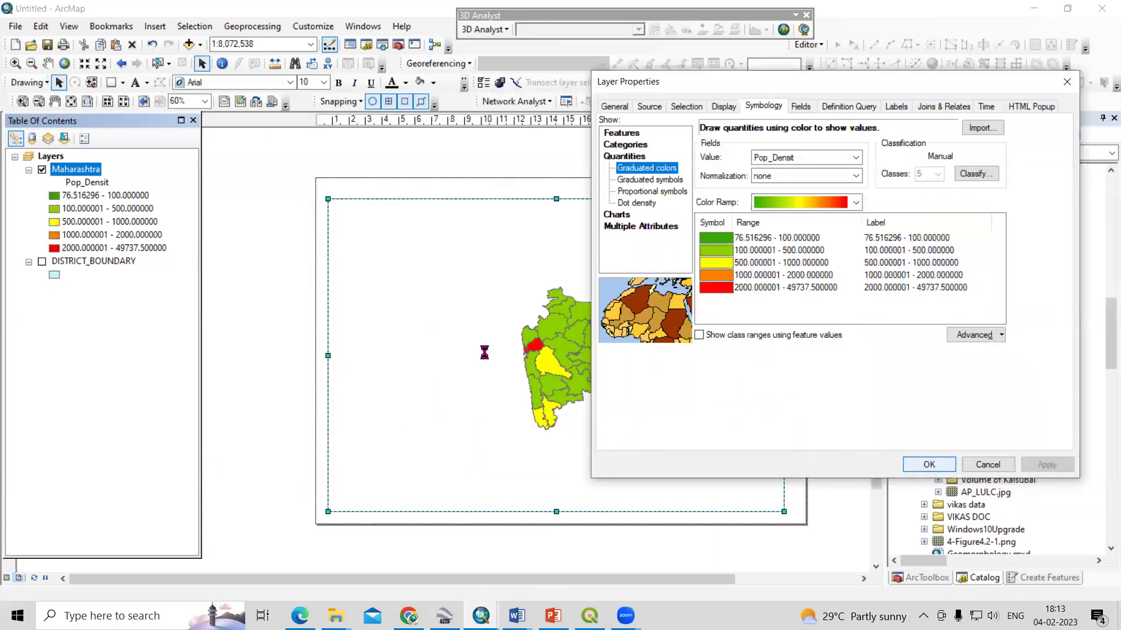
key(Return)
Zoom the map to the Maharashtra layer and stretch the data frame closer to the page edges.
right_click(76, 169)
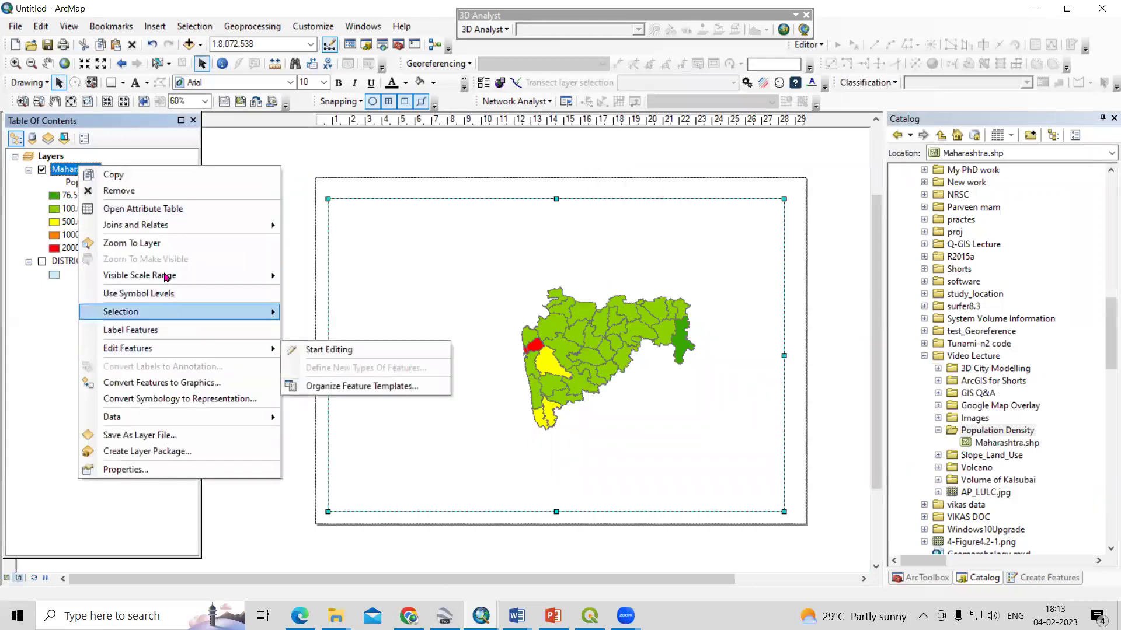
click(152, 243)
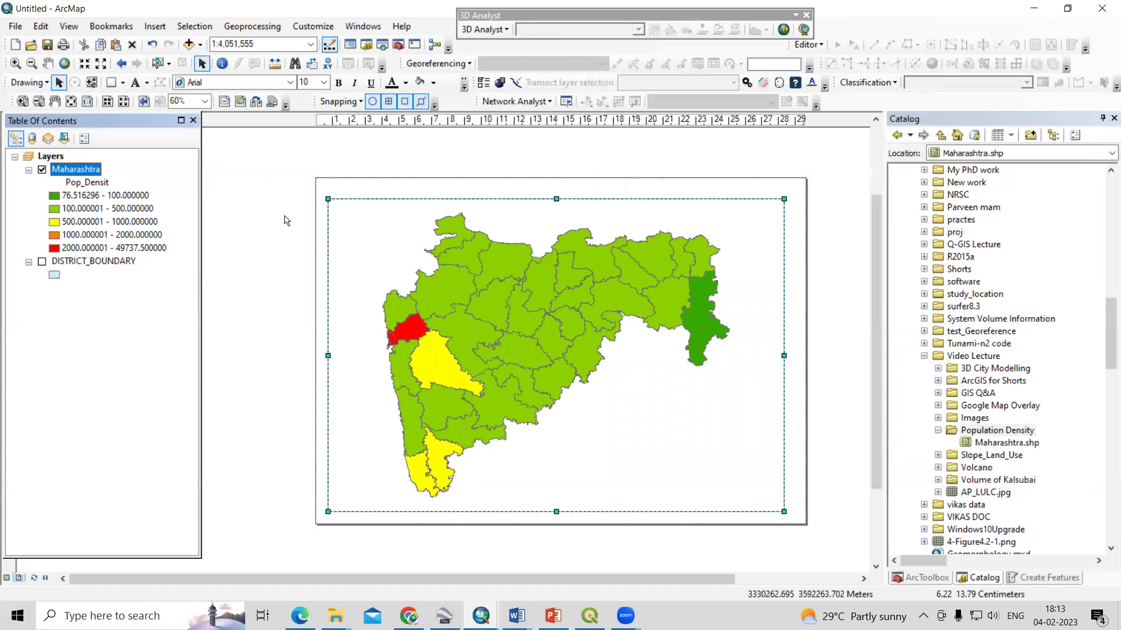
drag(556, 198, 559, 187)
drag(784, 349, 797, 353)
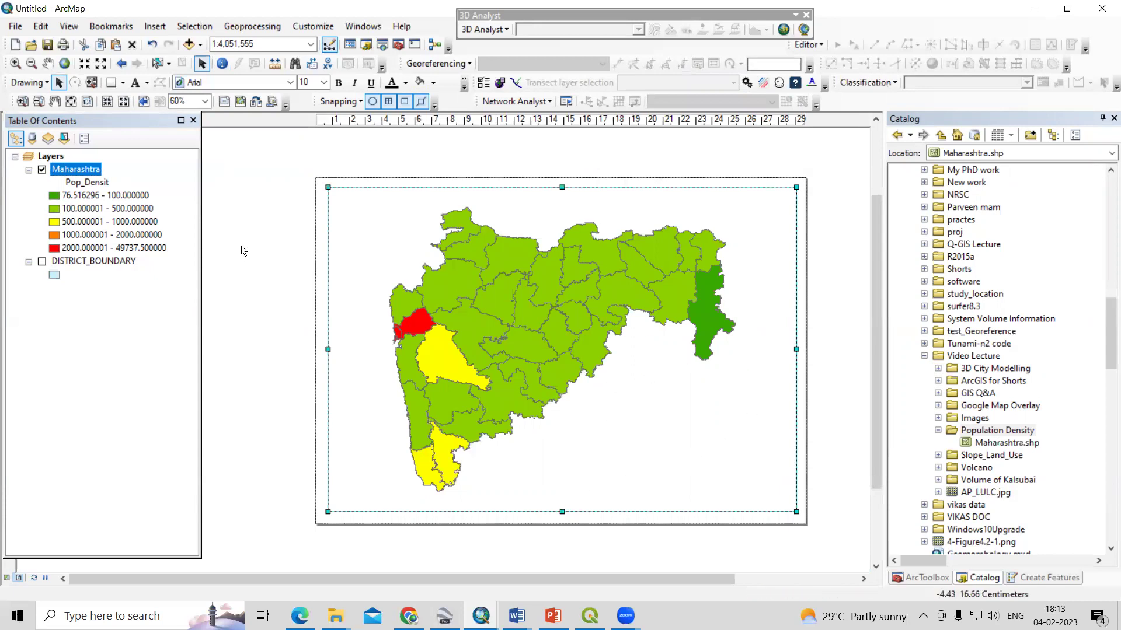
Insert the map title "Population Density", copy its text, and move the title to the upper middle of the page.
click(156, 30)
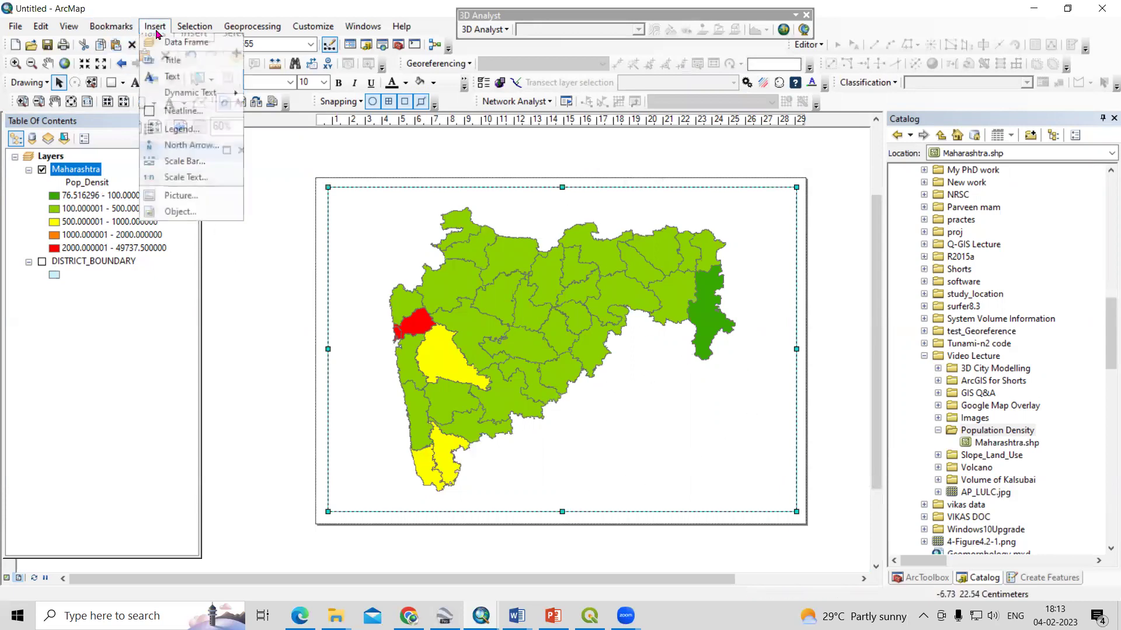
click(173, 61)
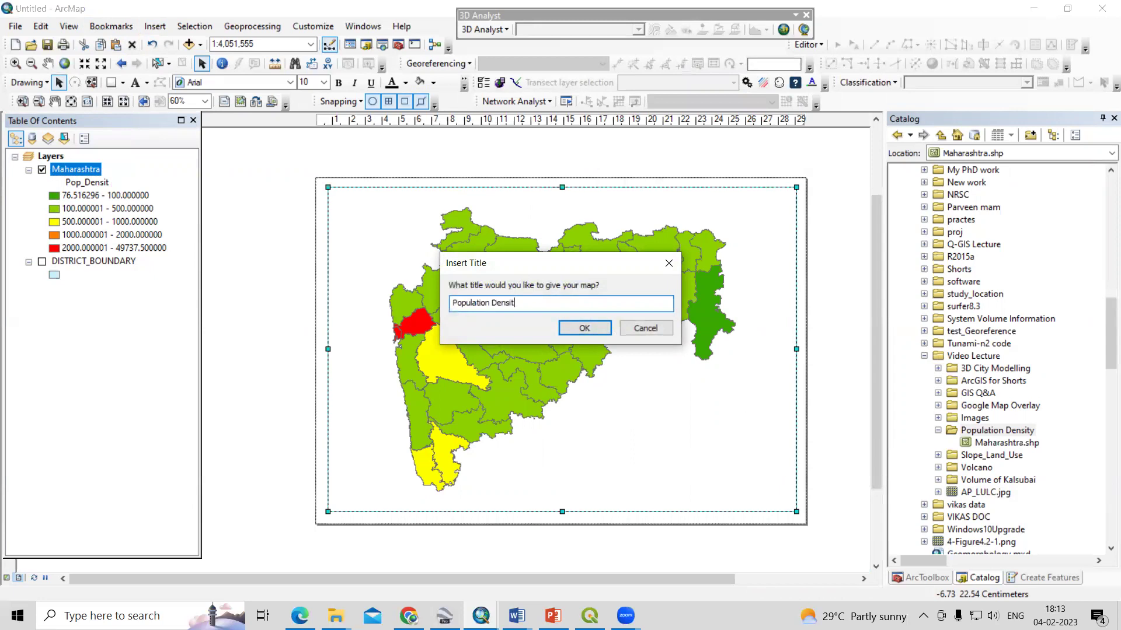
drag(576, 304, 359, 311)
key(ctrl+c)
click(584, 328)
drag(459, 193, 569, 207)
Replace the title's dynamic text tag with the copied text "Population Density".
right_click(569, 205)
click(645, 457)
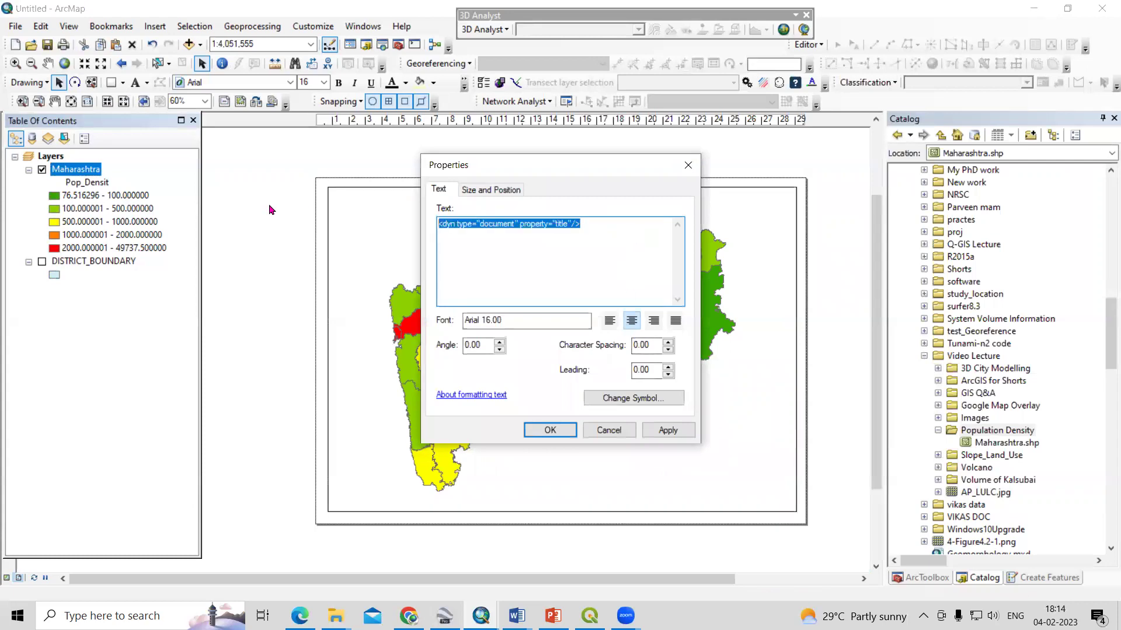
key(ctrl+v)
Style the title in dark purple Arial Black at size 36 and reposition it along the page's upper edge.
click(641, 400)
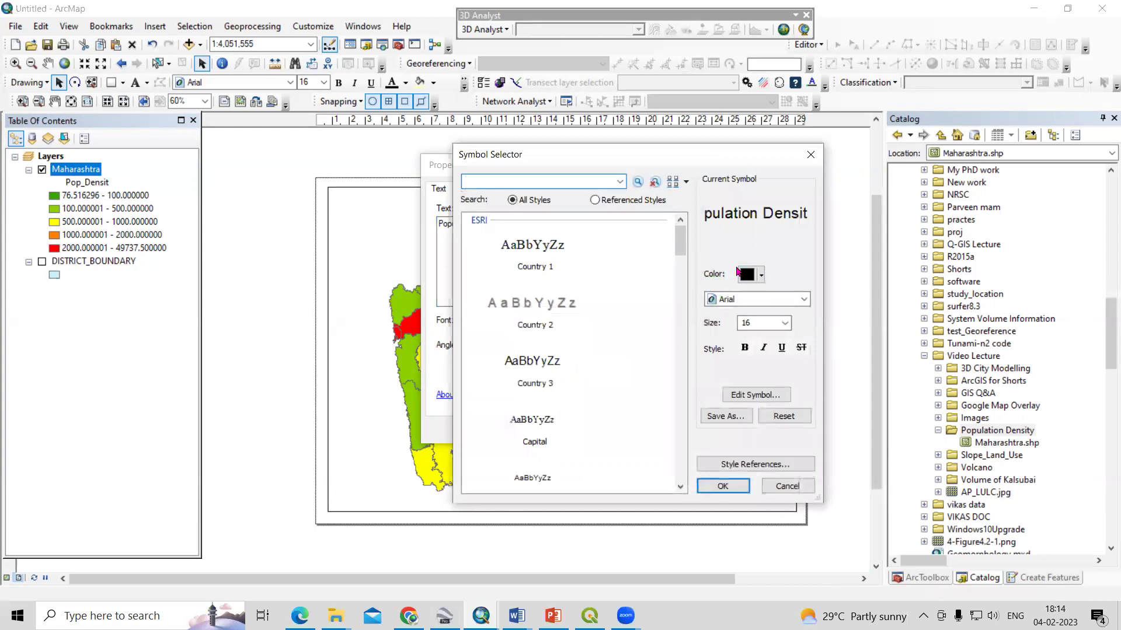
click(746, 275)
click(816, 408)
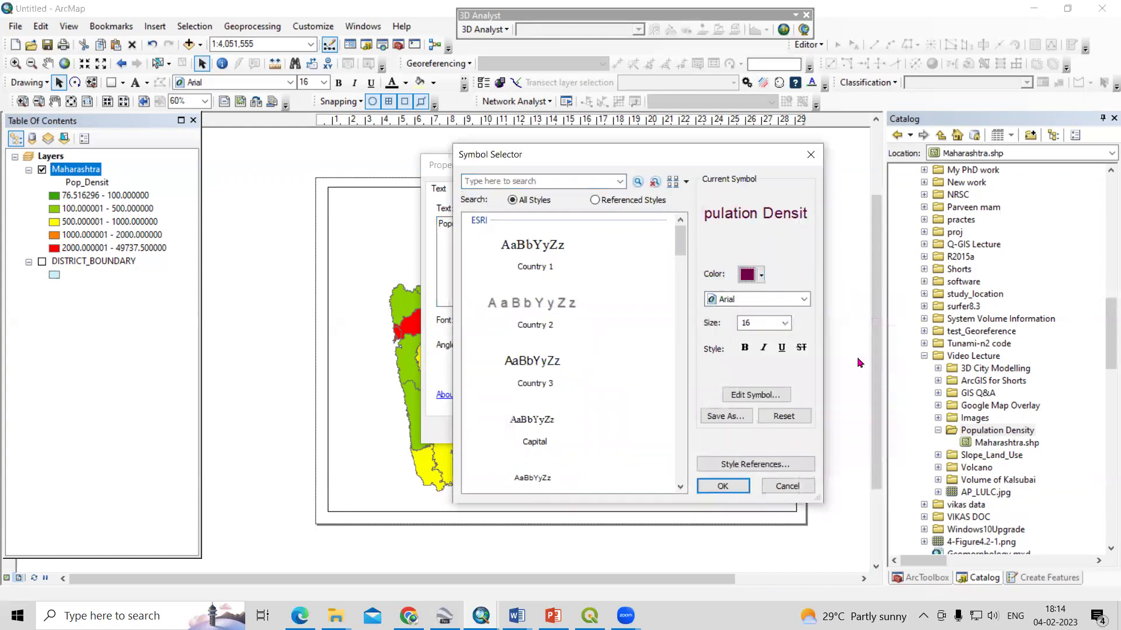
click(803, 299)
click(759, 320)
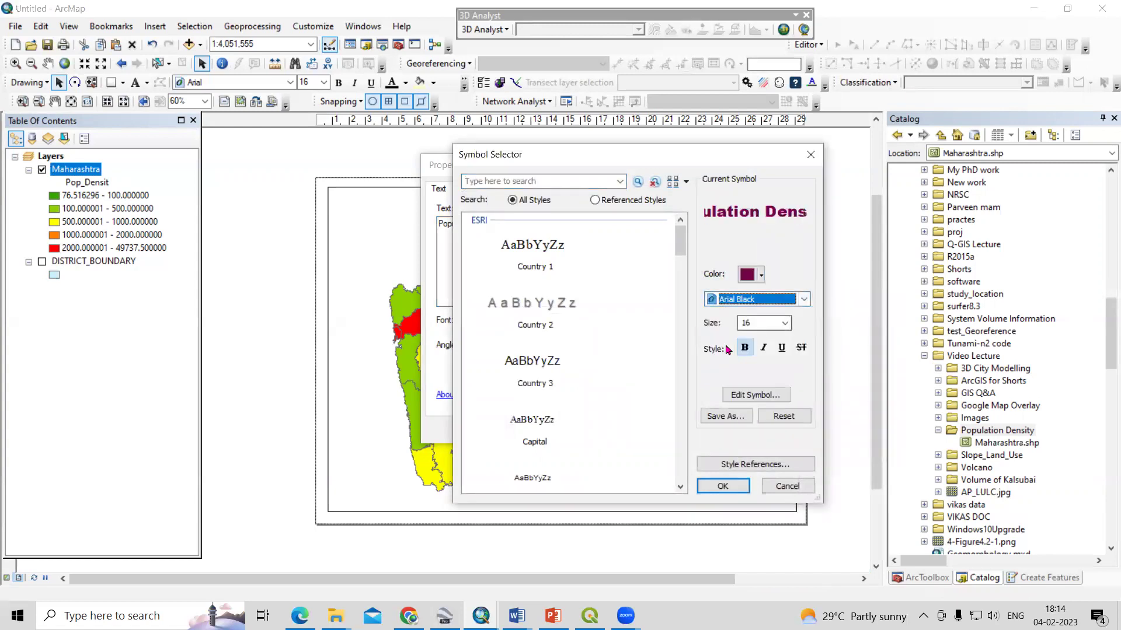
click(785, 323)
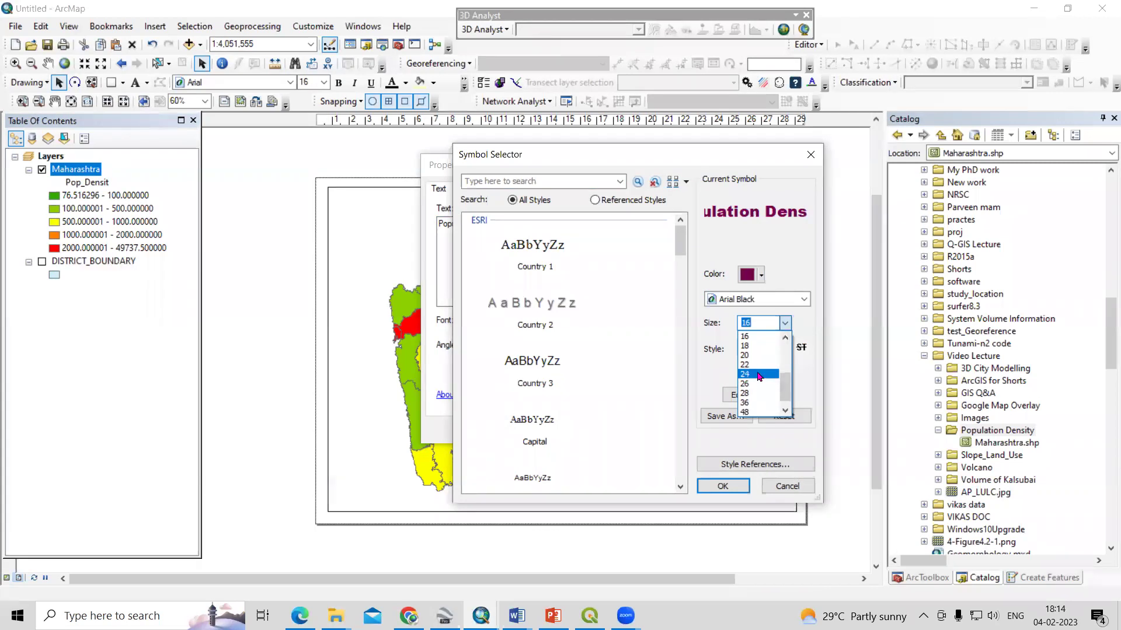
click(745, 402)
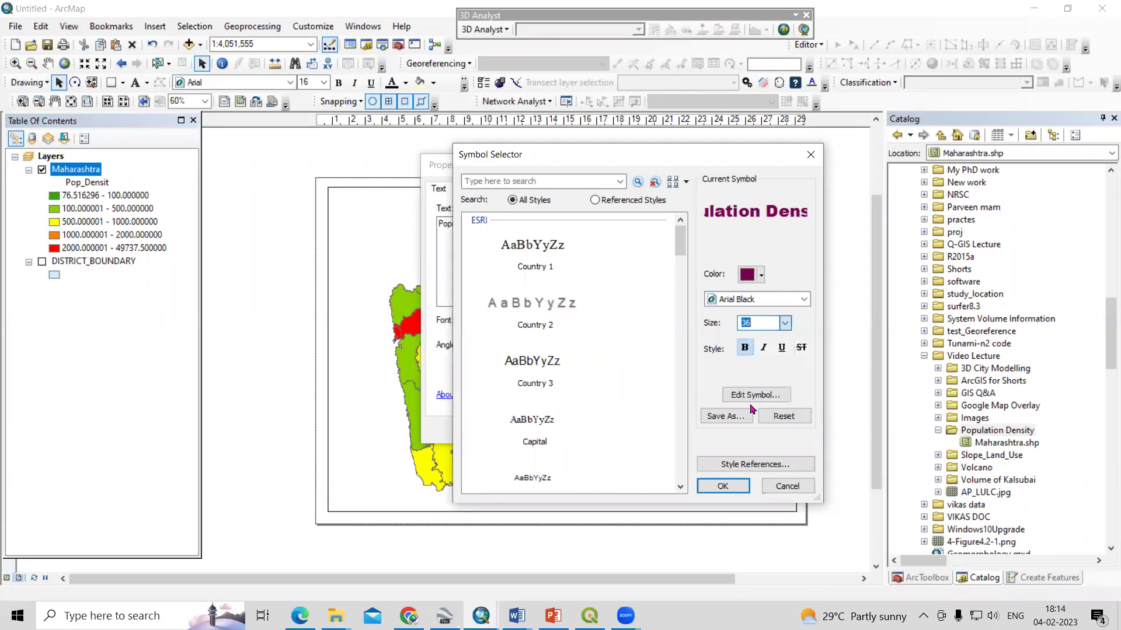
click(722, 486)
click(667, 430)
click(550, 431)
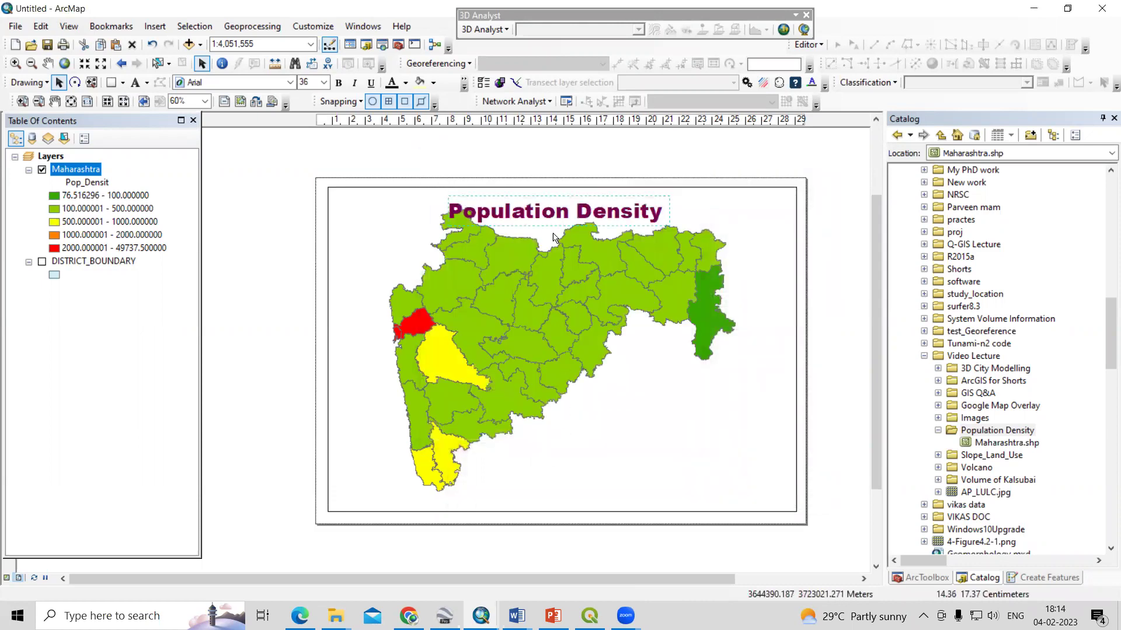
drag(554, 210, 579, 204)
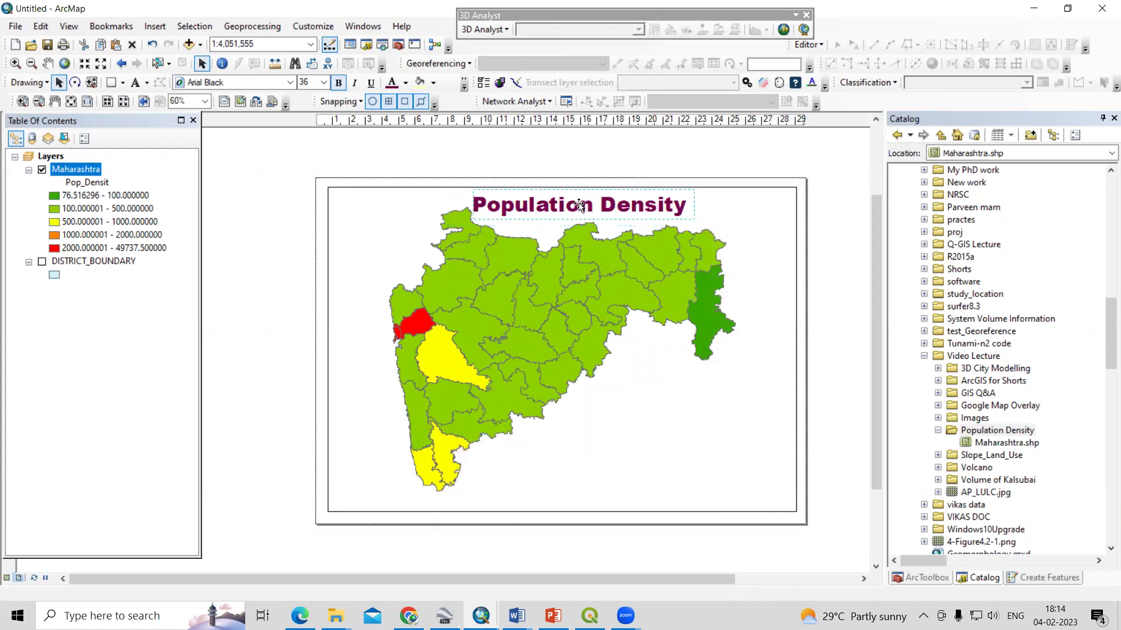
Change the title text to "Population Density Map" and shift the map slightly down within the frame, clear of the title.
right_click(555, 202)
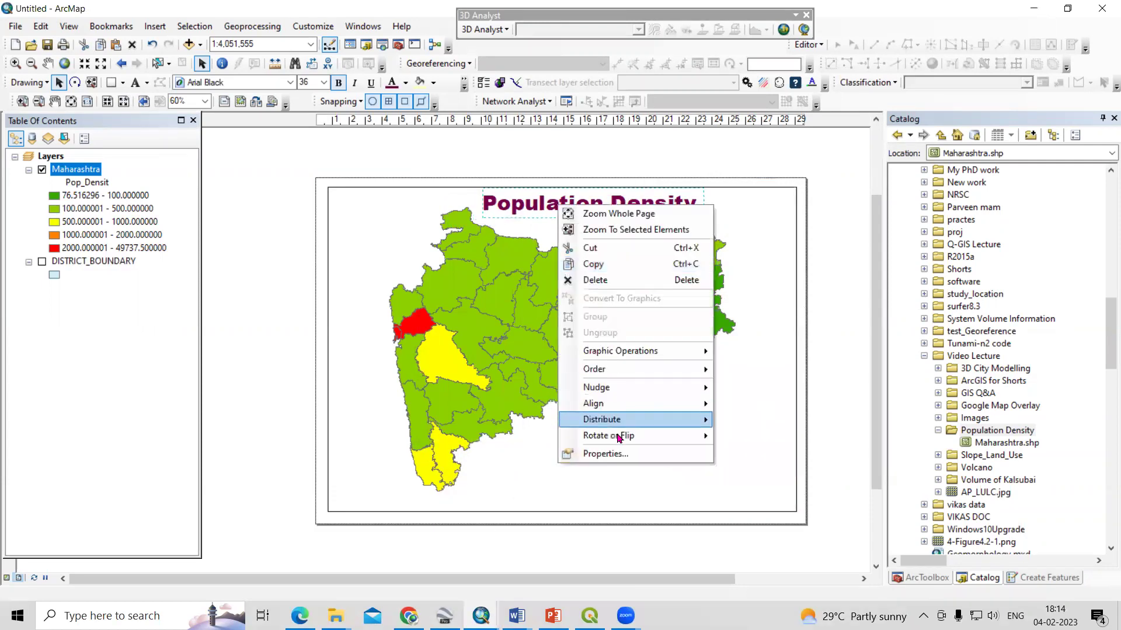
click(601, 453)
click(551, 221)
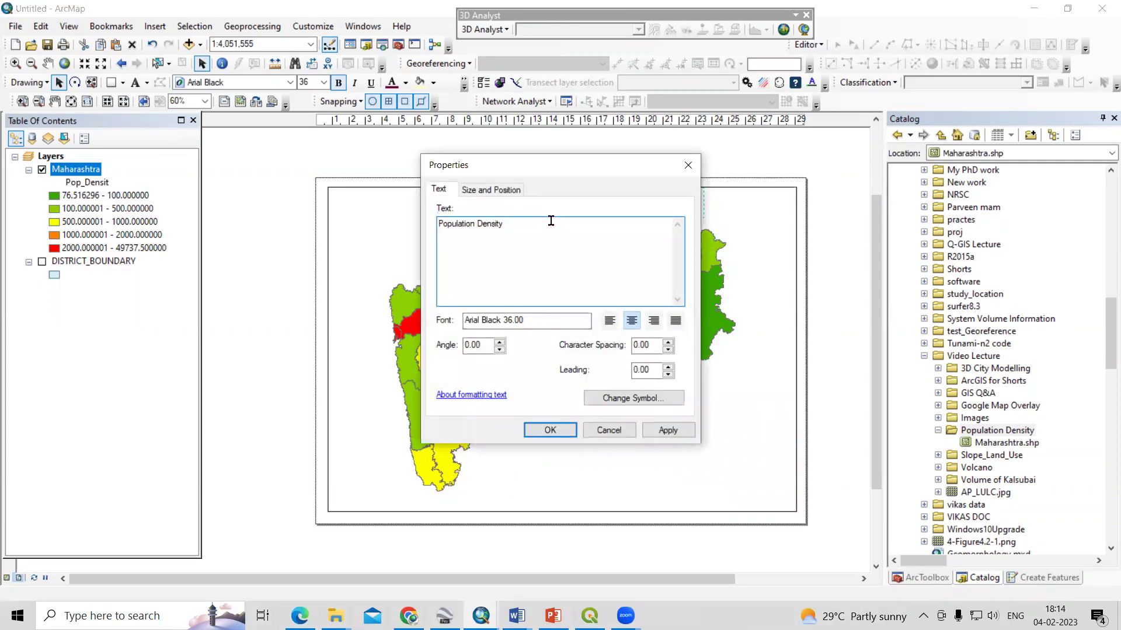
click(663, 430)
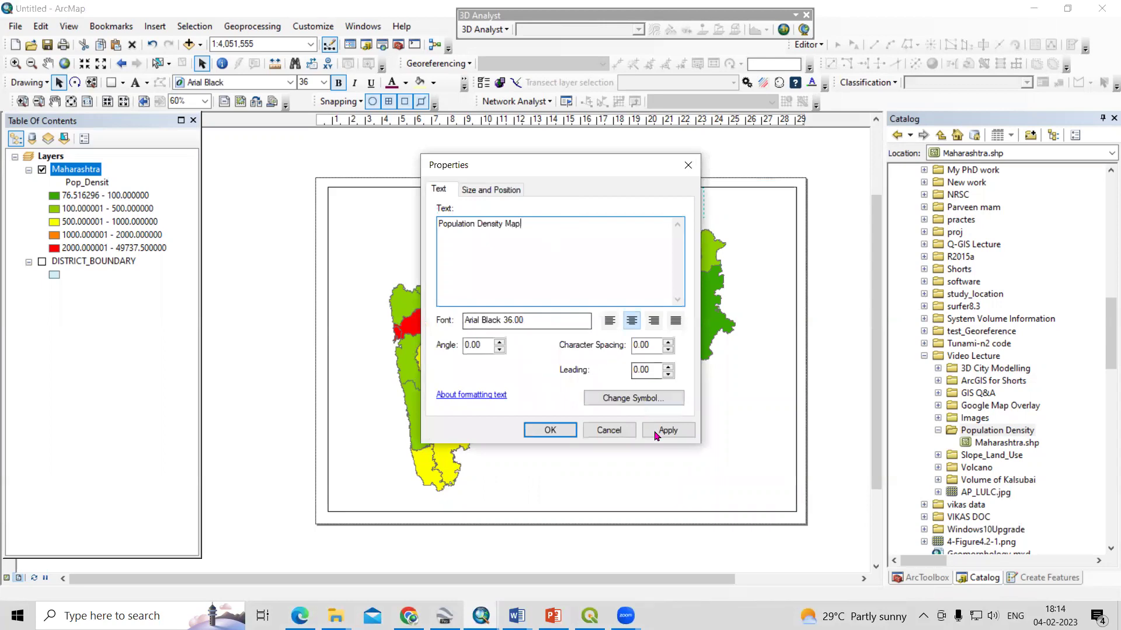
click(558, 431)
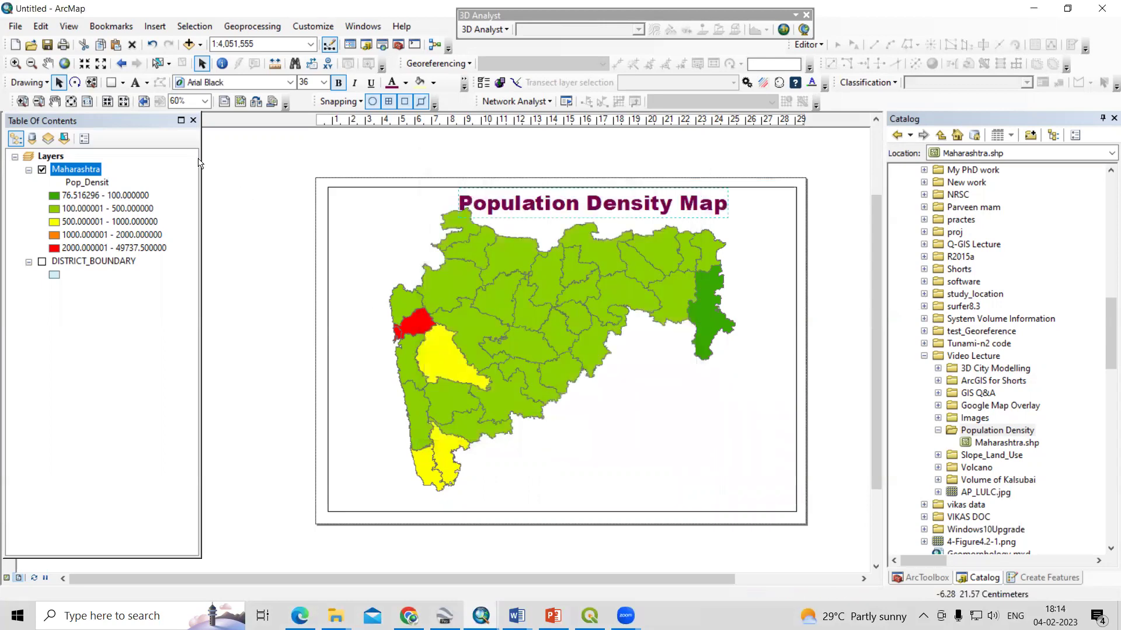
click(48, 63)
drag(578, 309, 563, 318)
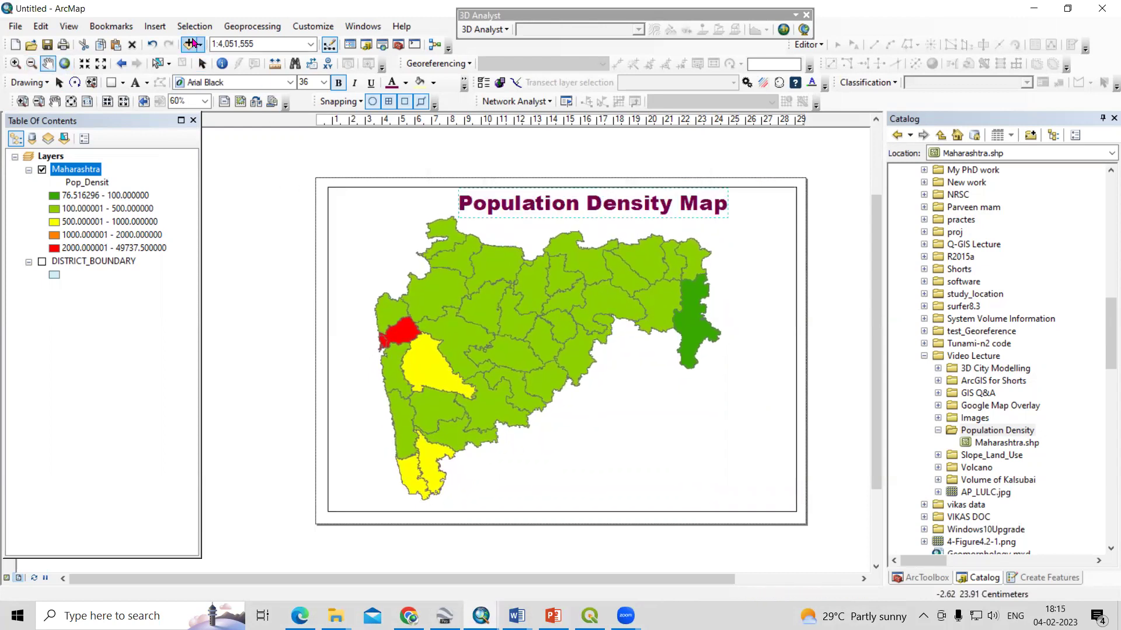
Insert a one-column legend for the Maharashtra layer with default settings, place it in the map's lower-right corner and enlarge it slightly.
click(156, 29)
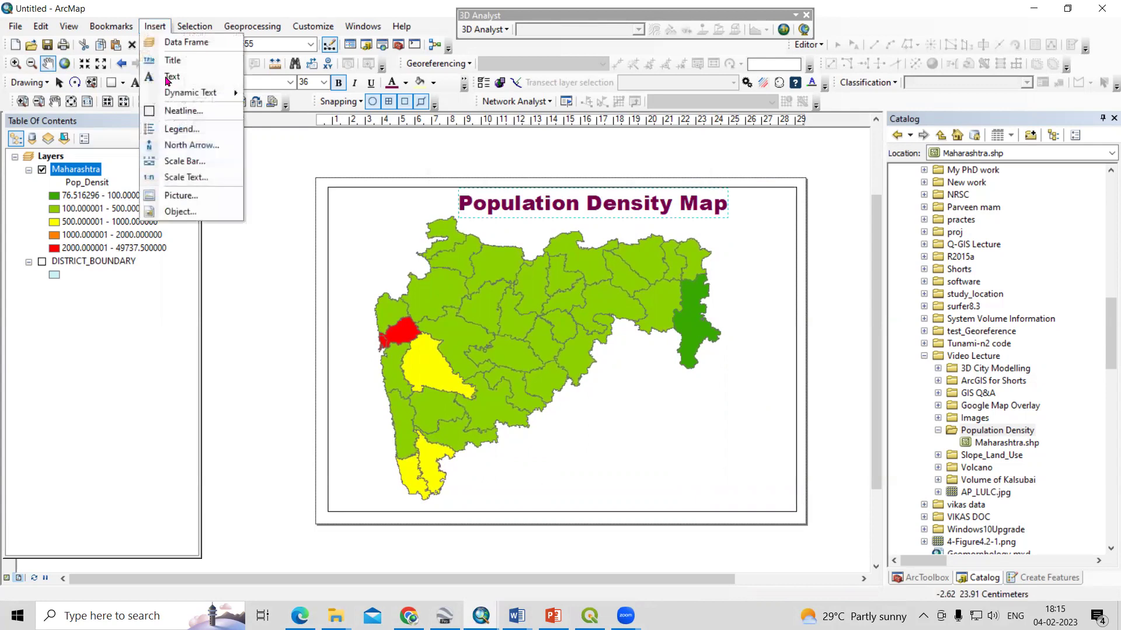
click(181, 135)
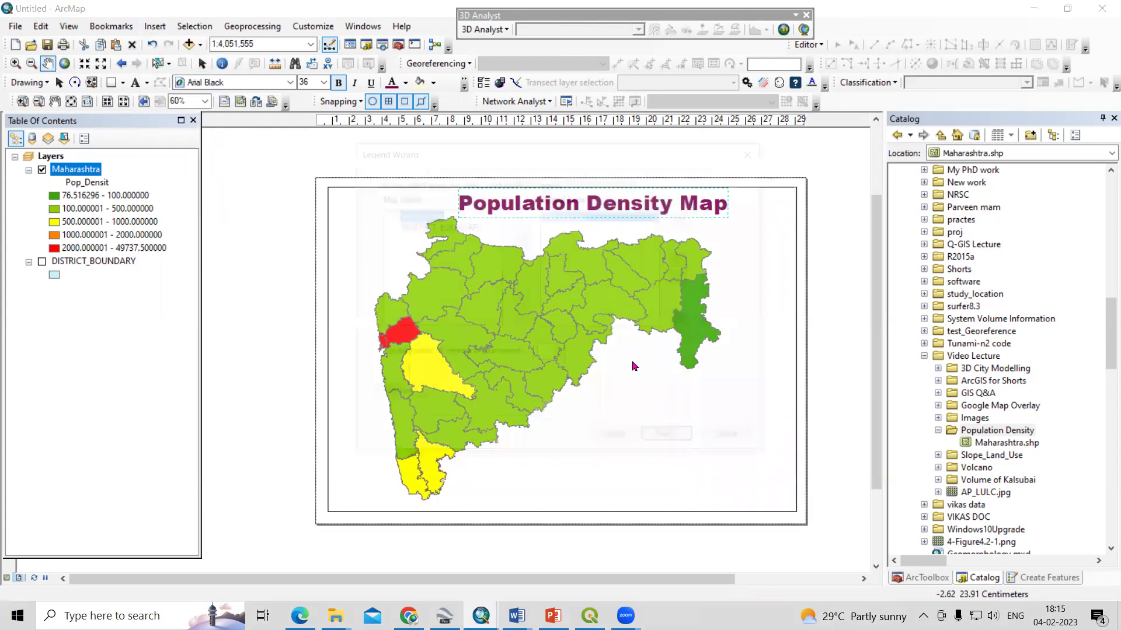
click(671, 441)
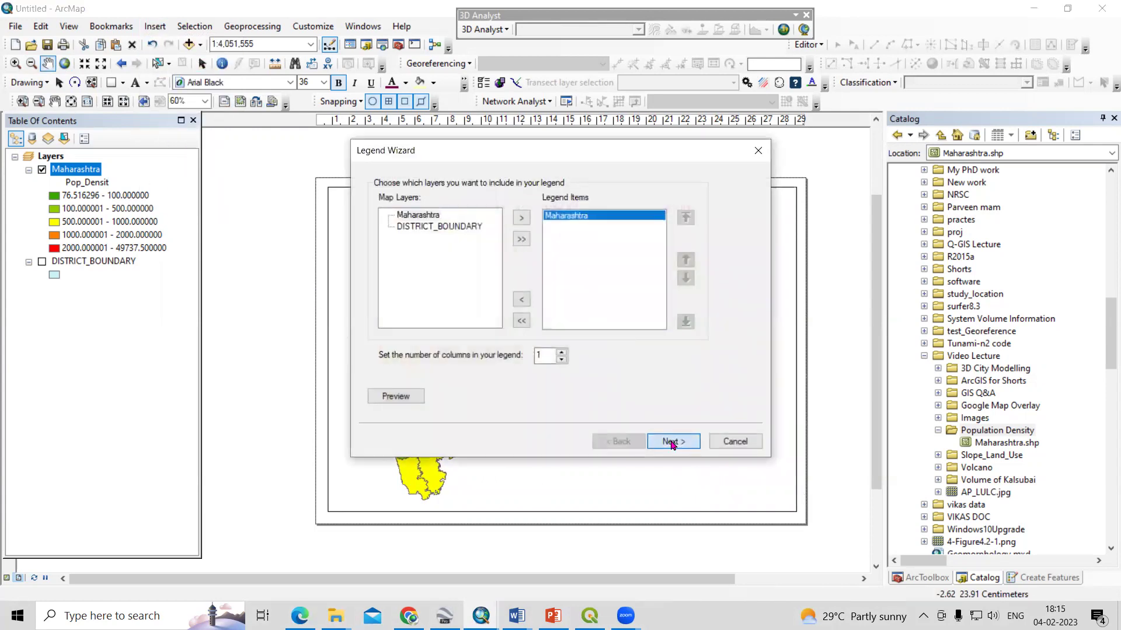
click(671, 441)
click(672, 441)
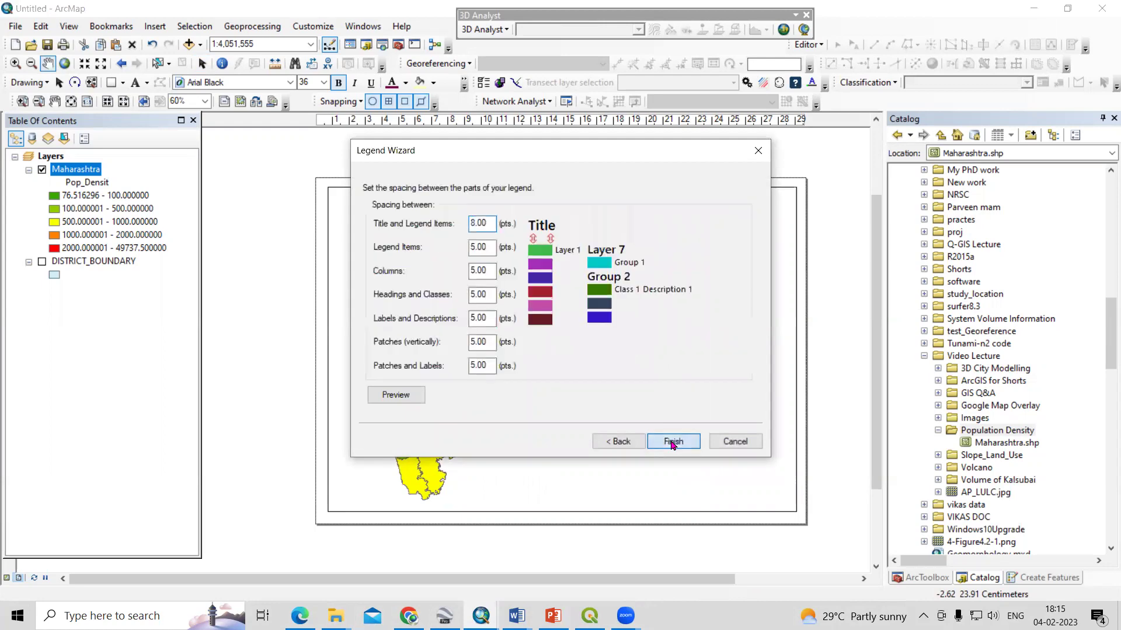
drag(349, 380, 648, 458)
drag(732, 486, 746, 497)
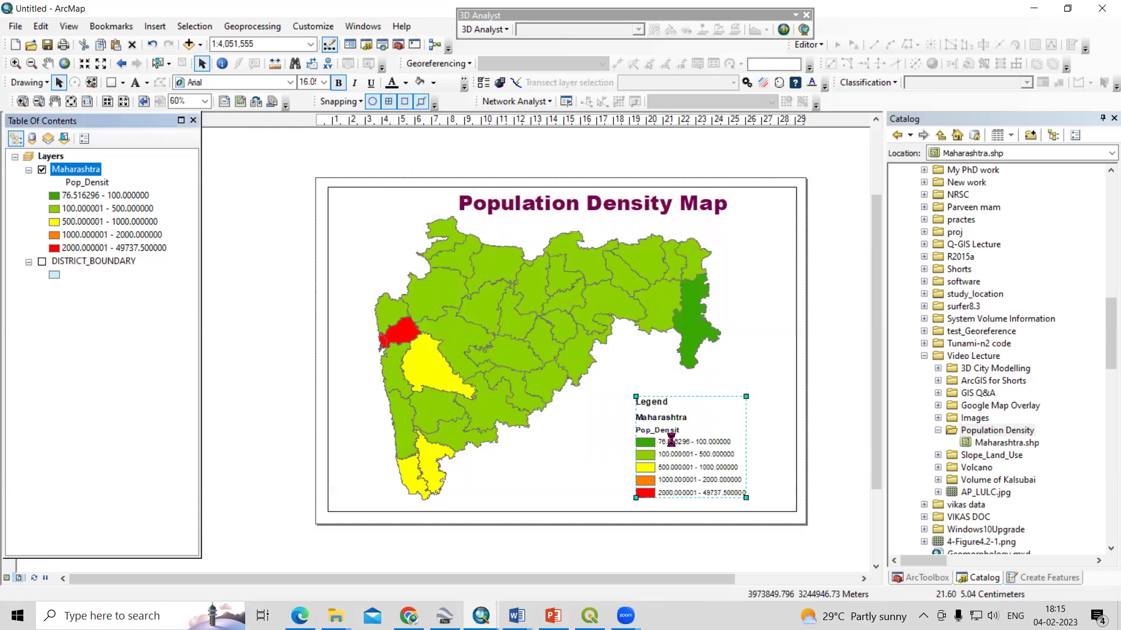
Format the Maharashtra layer's class labels as numeric with 4 decimal places and apply the change.
click(69, 169)
right_click(69, 169)
click(142, 469)
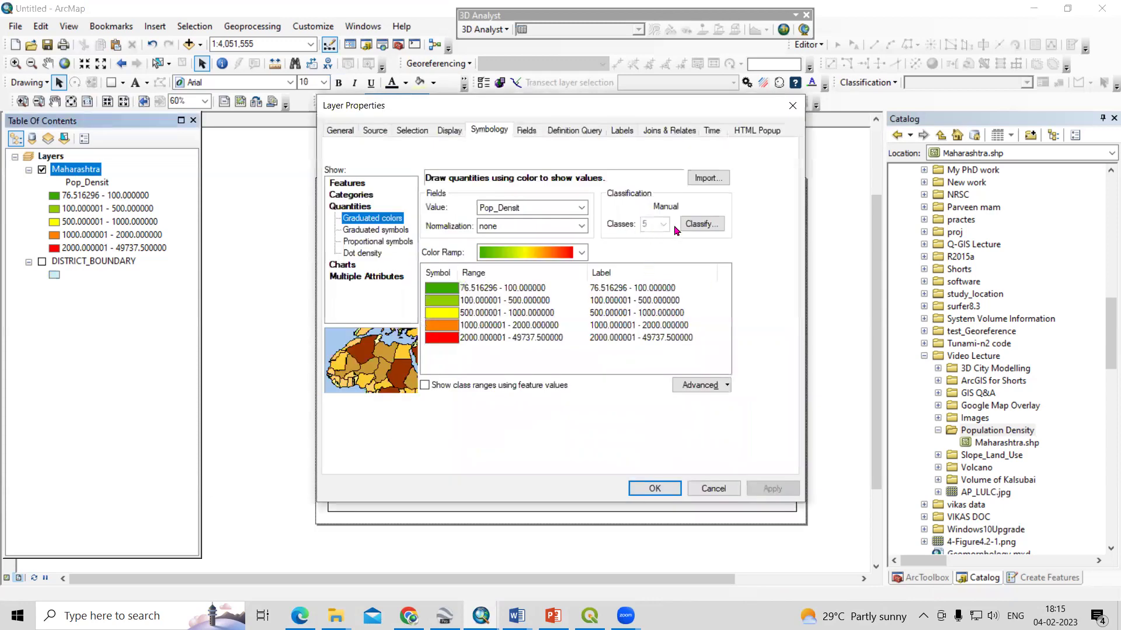
right_click(607, 272)
click(647, 300)
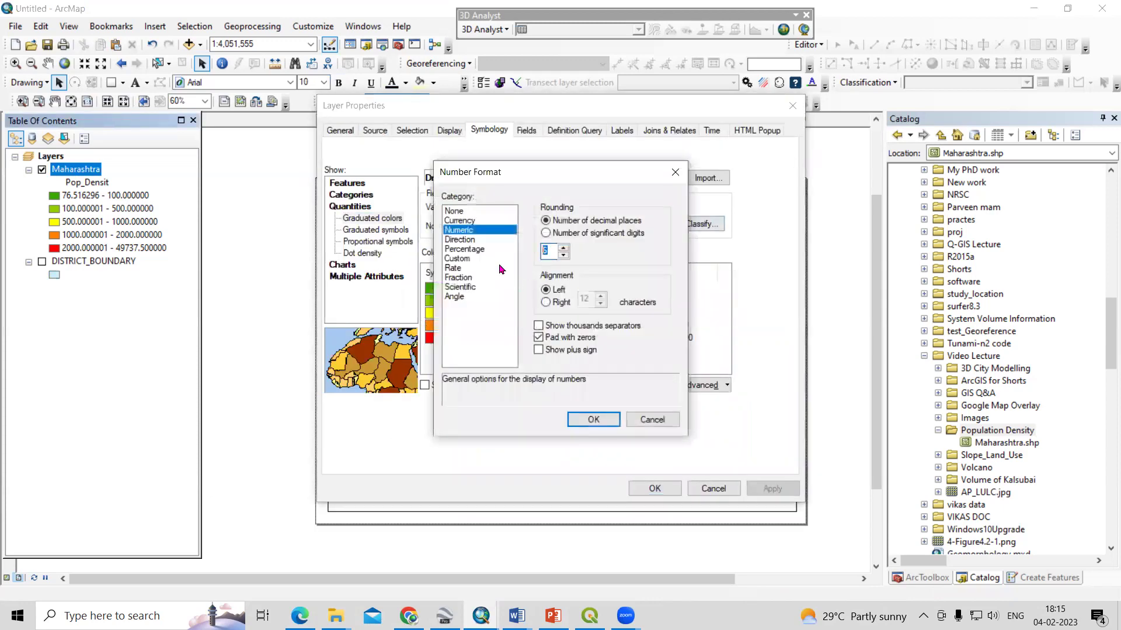
text(4)
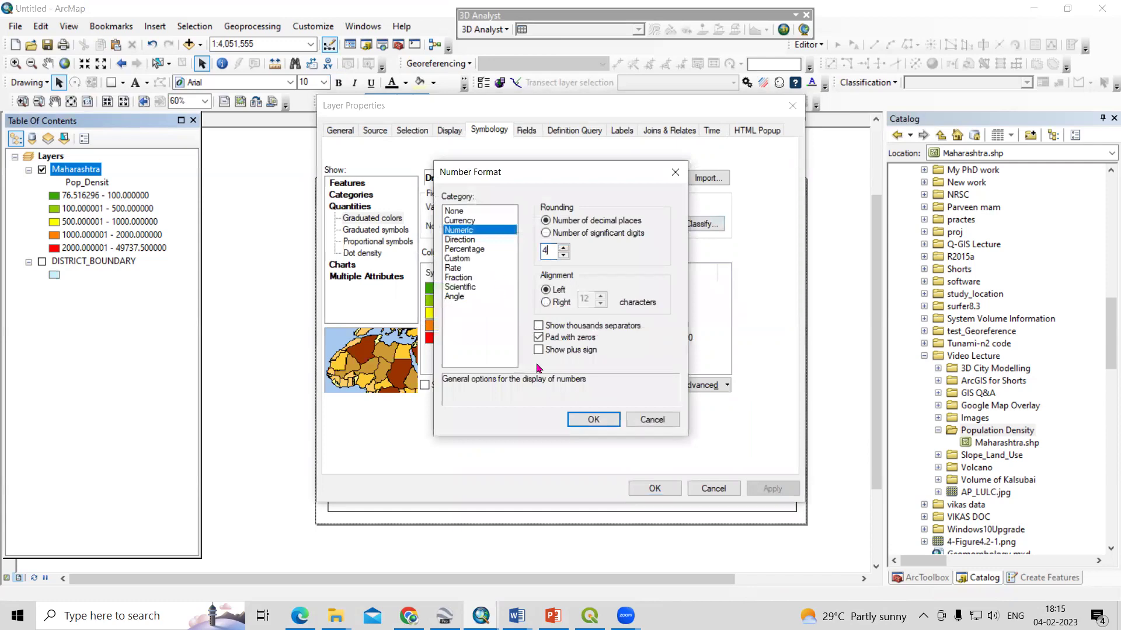
click(592, 419)
click(772, 488)
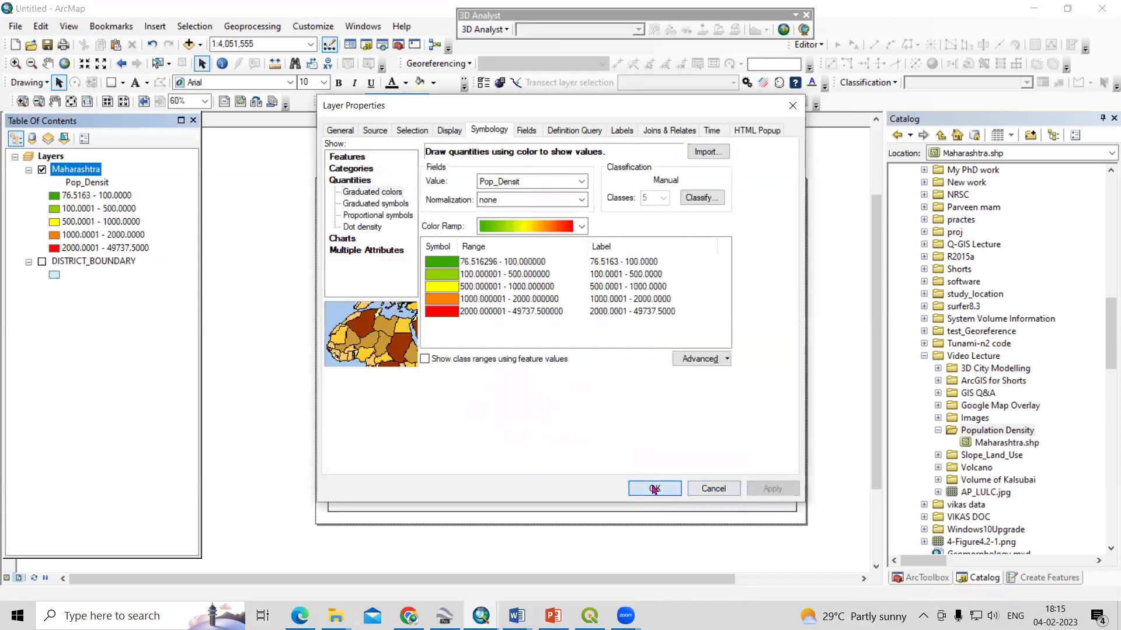
click(652, 488)
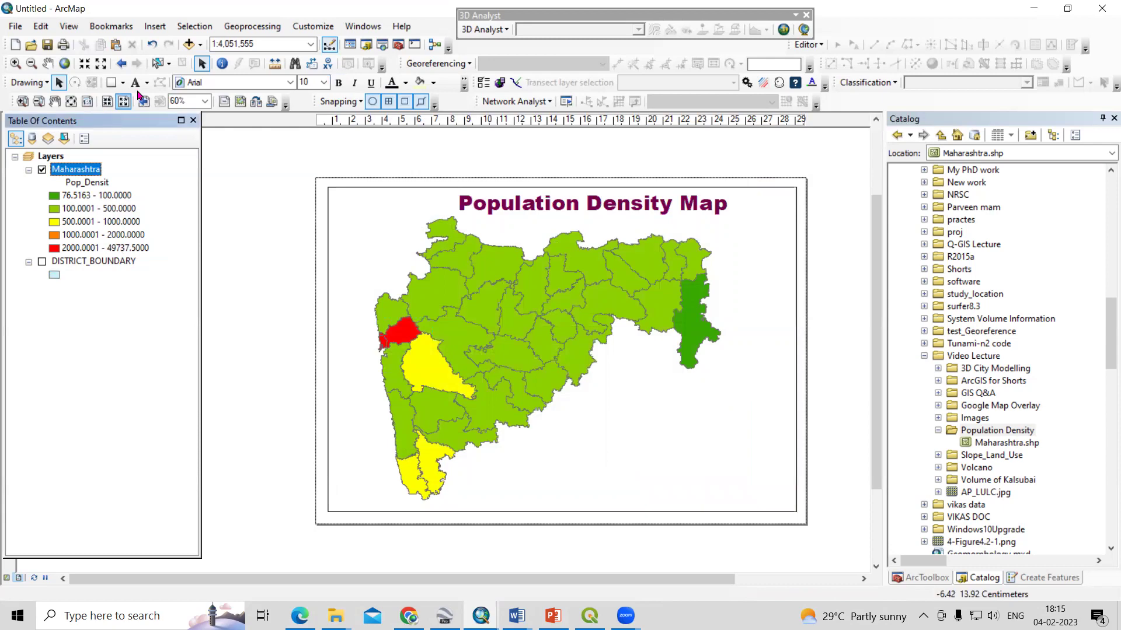
Insert a legend for the Maharashtra layer with default wizard settings, place it in the map's lower-right corner and resize it.
click(155, 26)
click(175, 129)
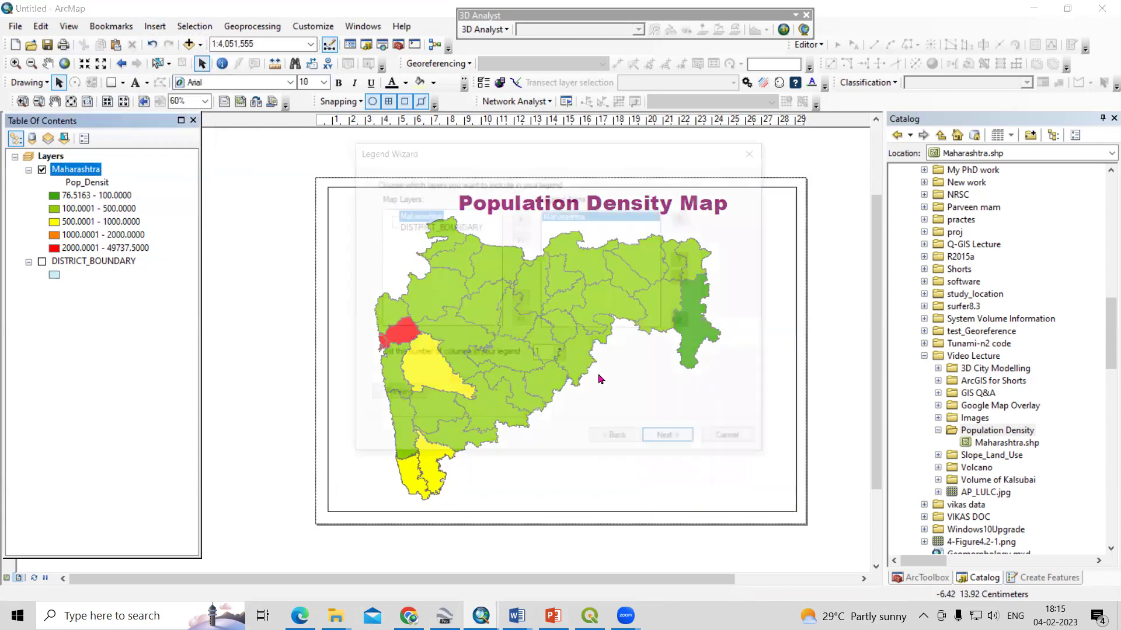
click(669, 441)
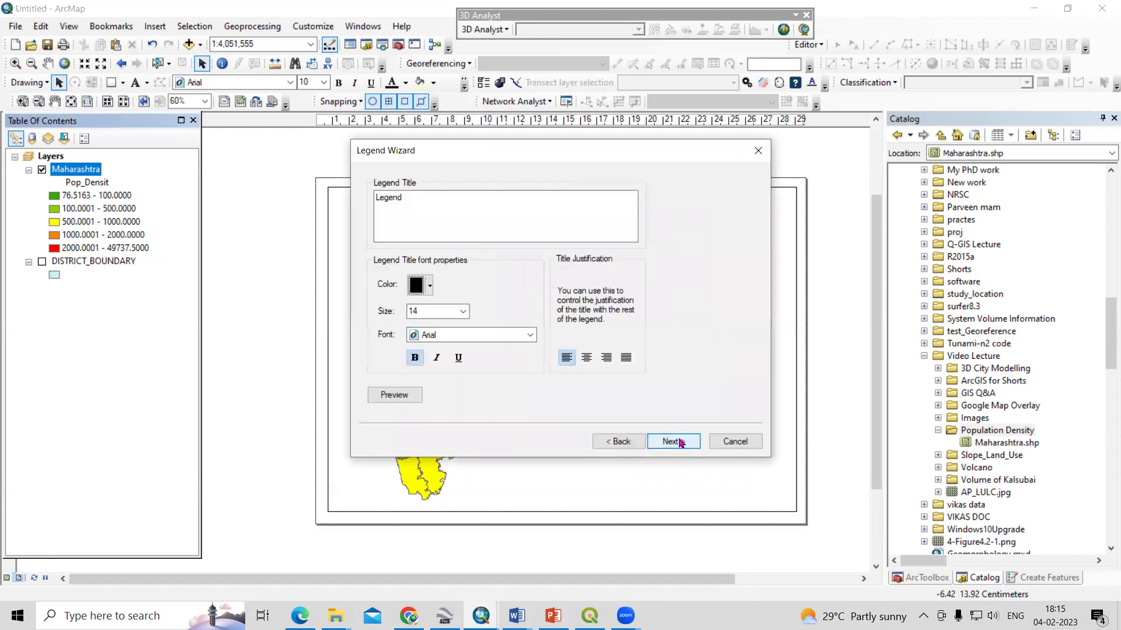
click(679, 442)
click(679, 442)
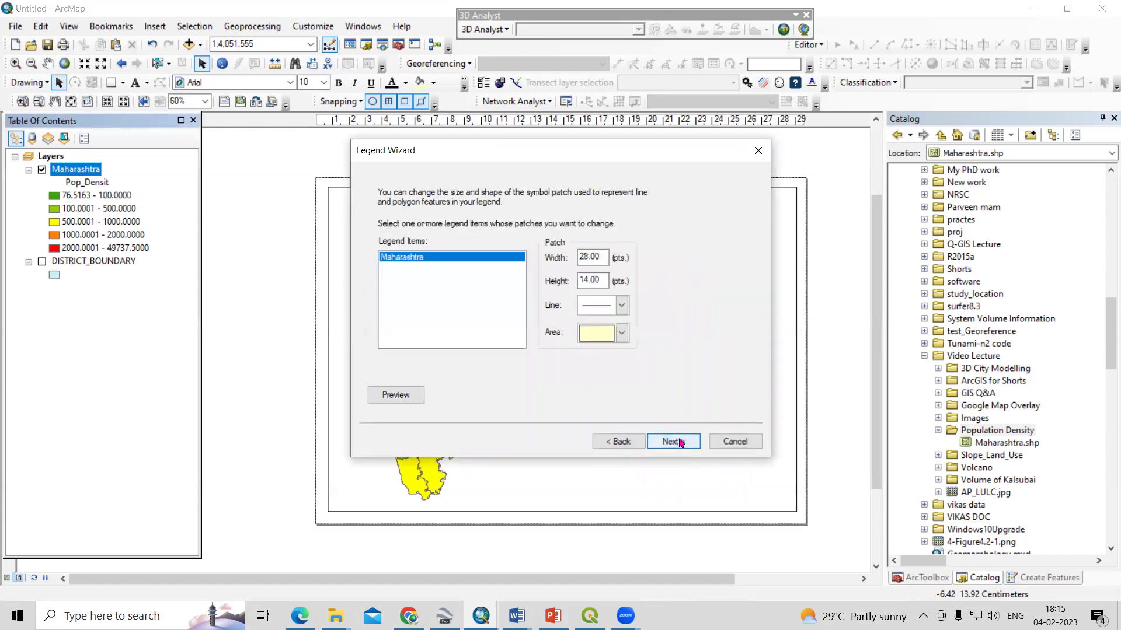
click(679, 442)
click(679, 442)
drag(406, 370, 715, 441)
drag(771, 499, 759, 496)
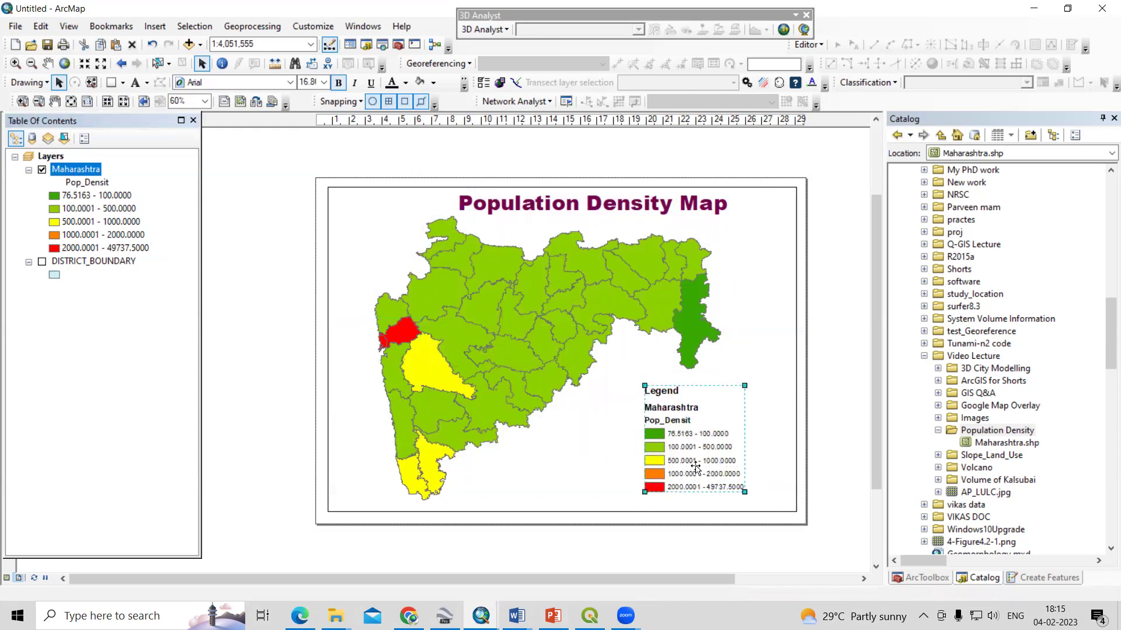
Break the legend into editable graphics and change its Pop_Densit heading to "Population Density (Sq Km)".
right_click(697, 467)
click(742, 315)
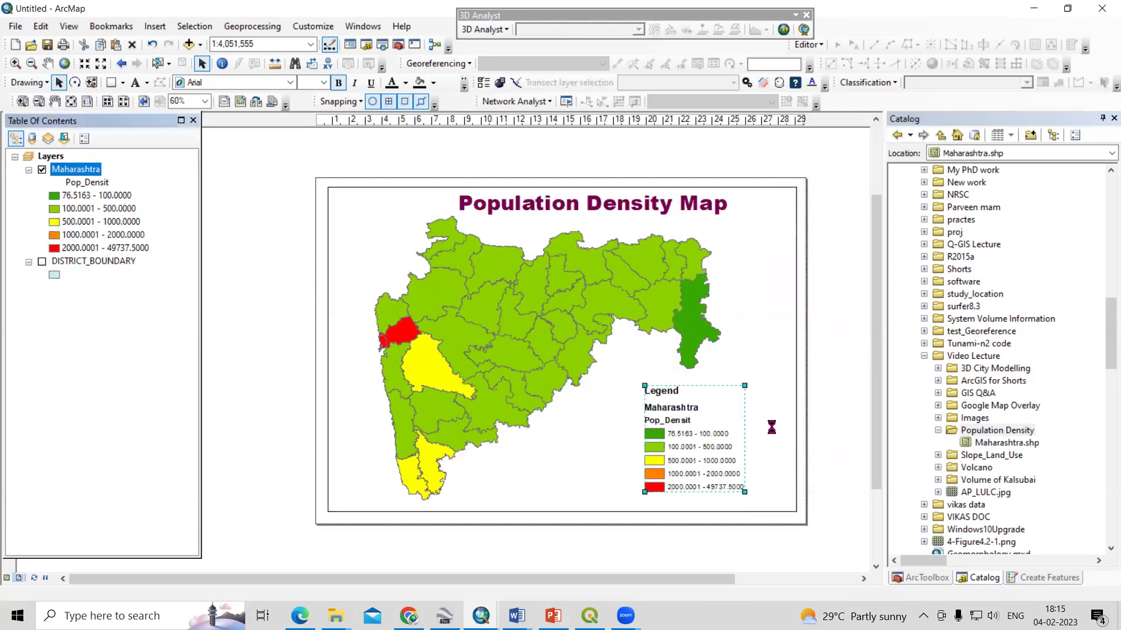
double_click(705, 427)
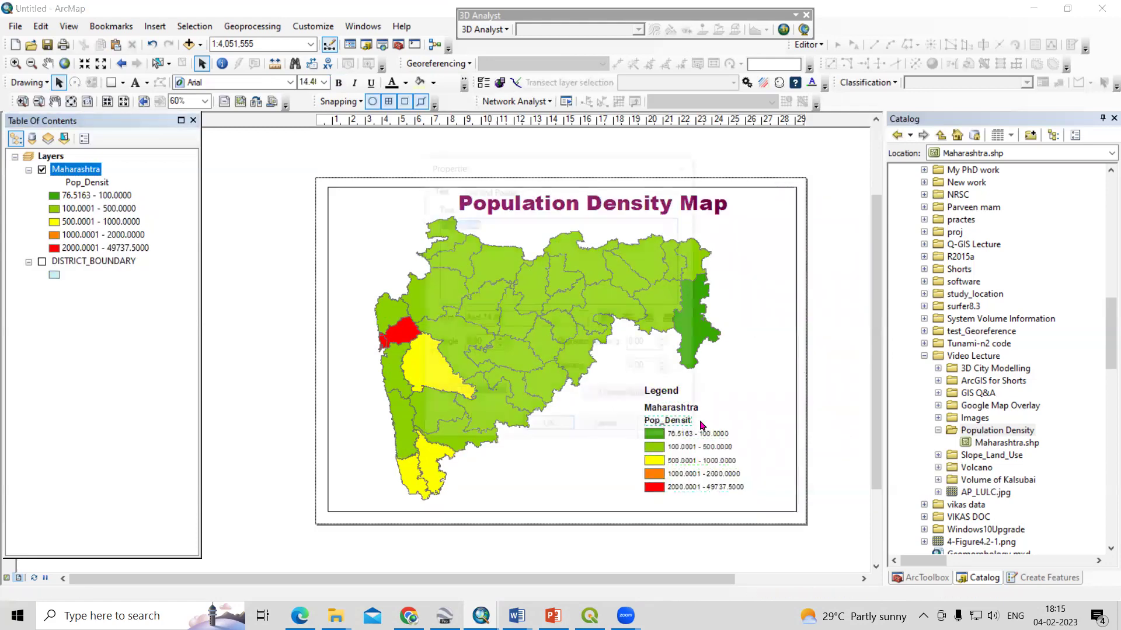
click(454, 268)
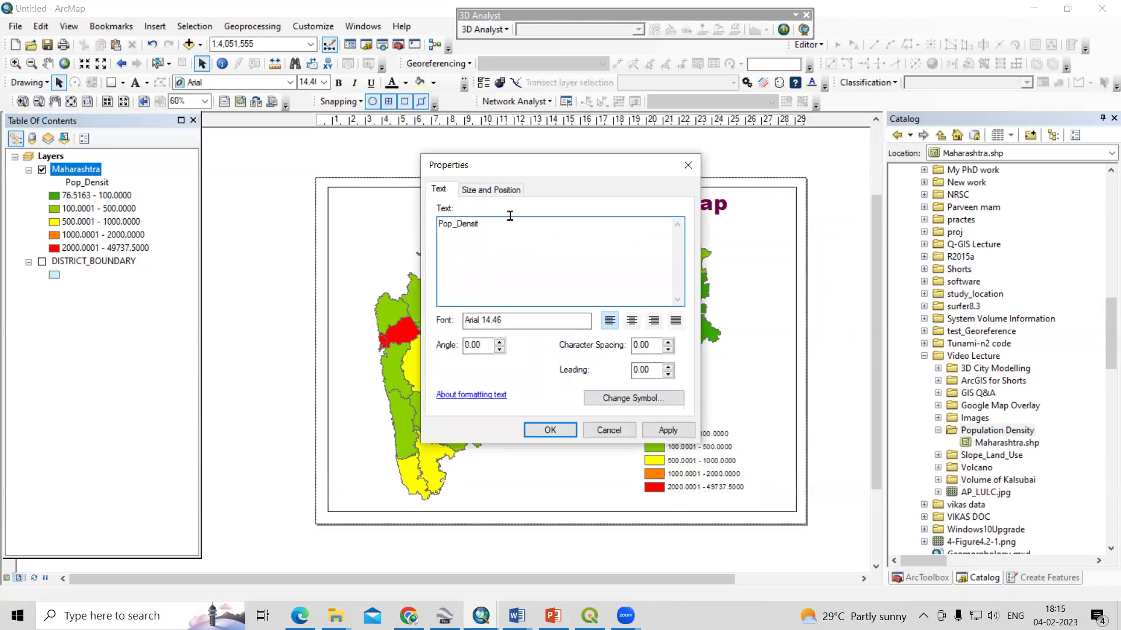
drag(559, 178, 802, 254)
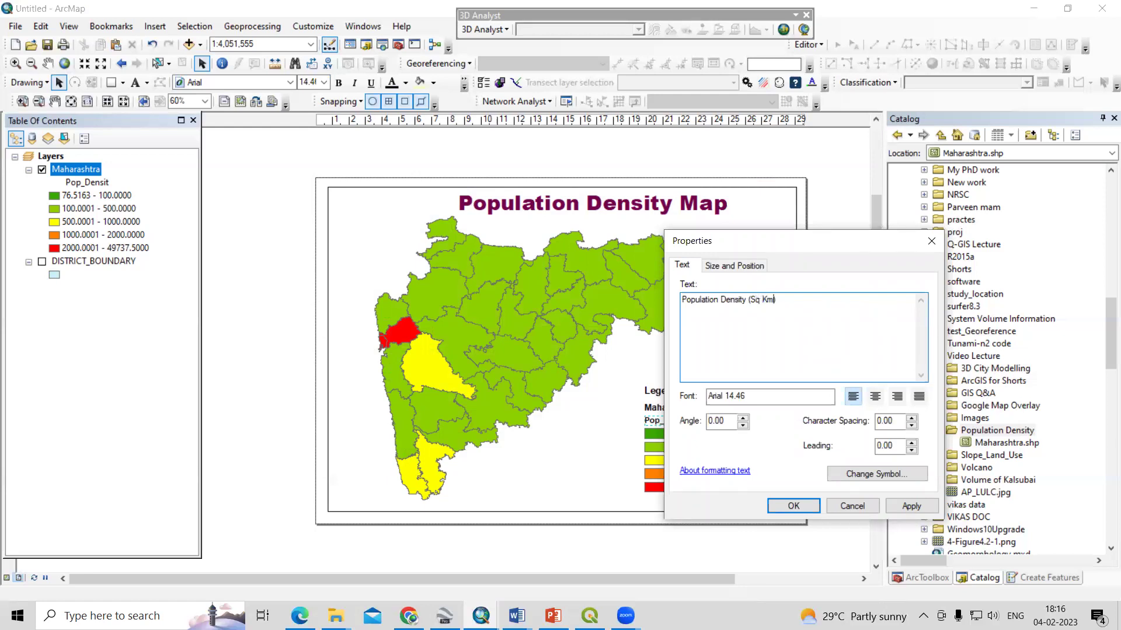
click(911, 506)
click(793, 506)
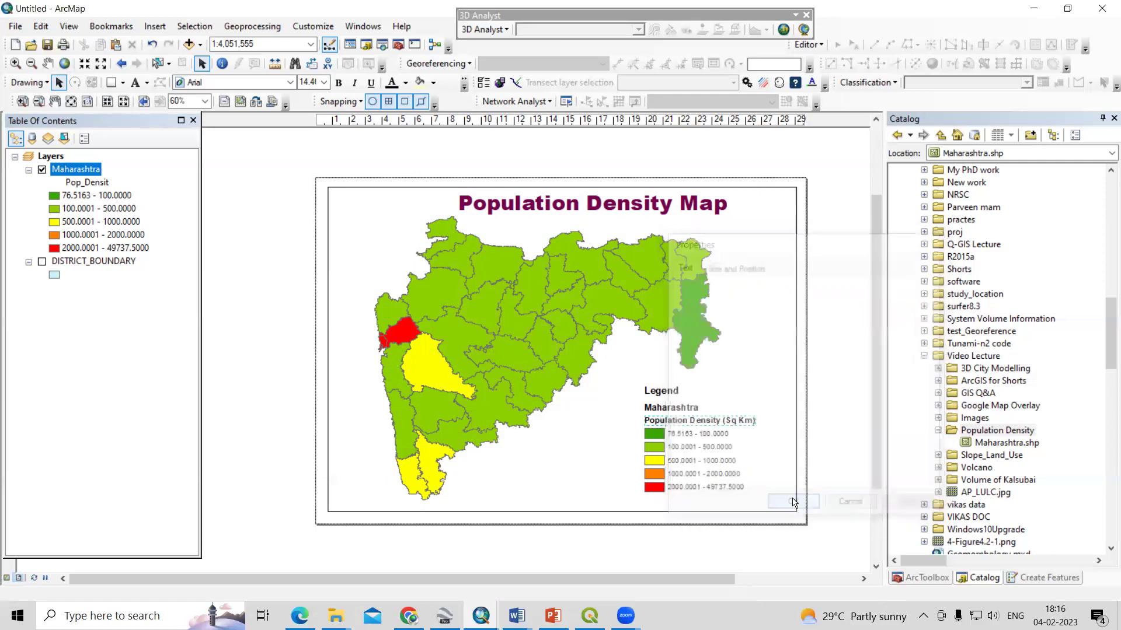
Nudge the population density heading slightly upward, select all the legend pieces and group them into one element.
double_click(689, 419)
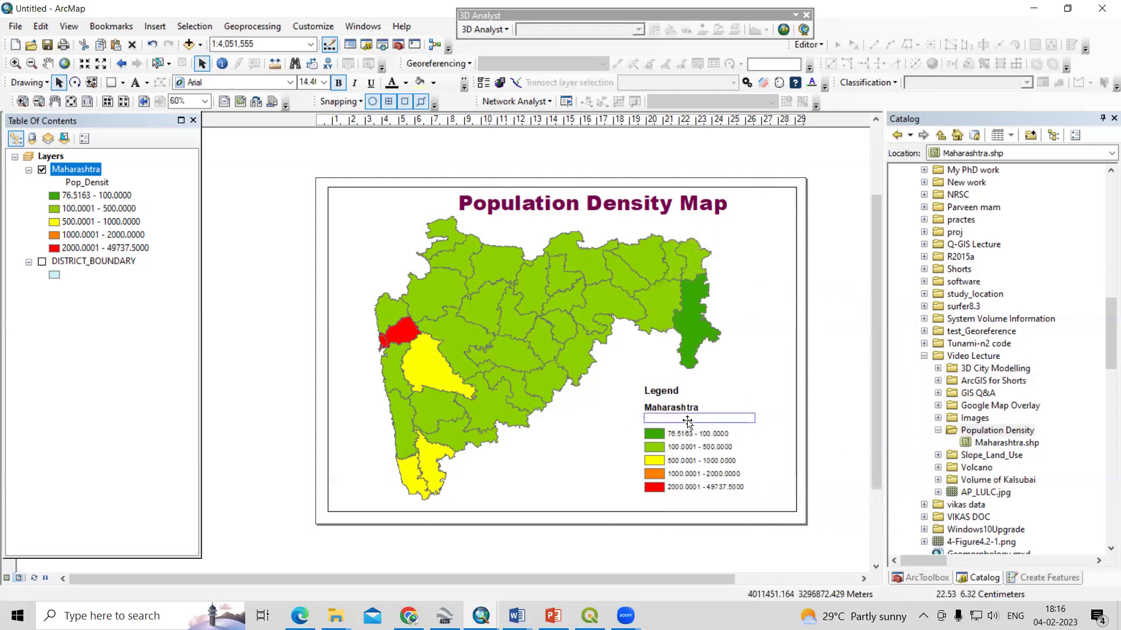
drag(630, 388, 769, 494)
right_click(708, 460)
click(734, 328)
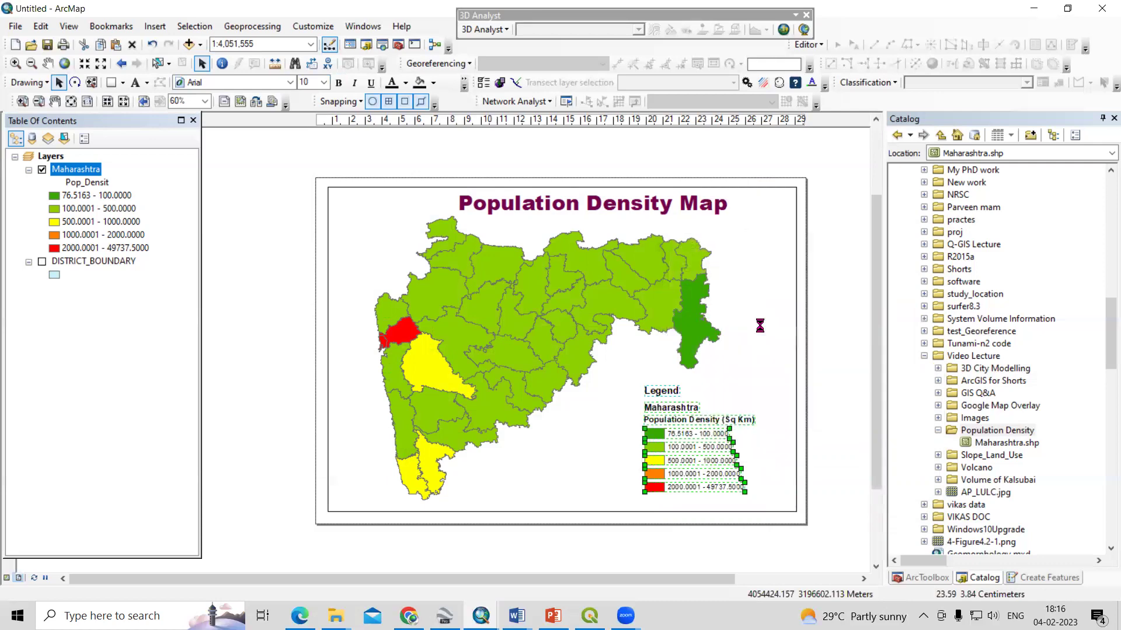
Place a neatline with a thin black border and a 10-point gap around the selected legend.
click(155, 26)
click(175, 109)
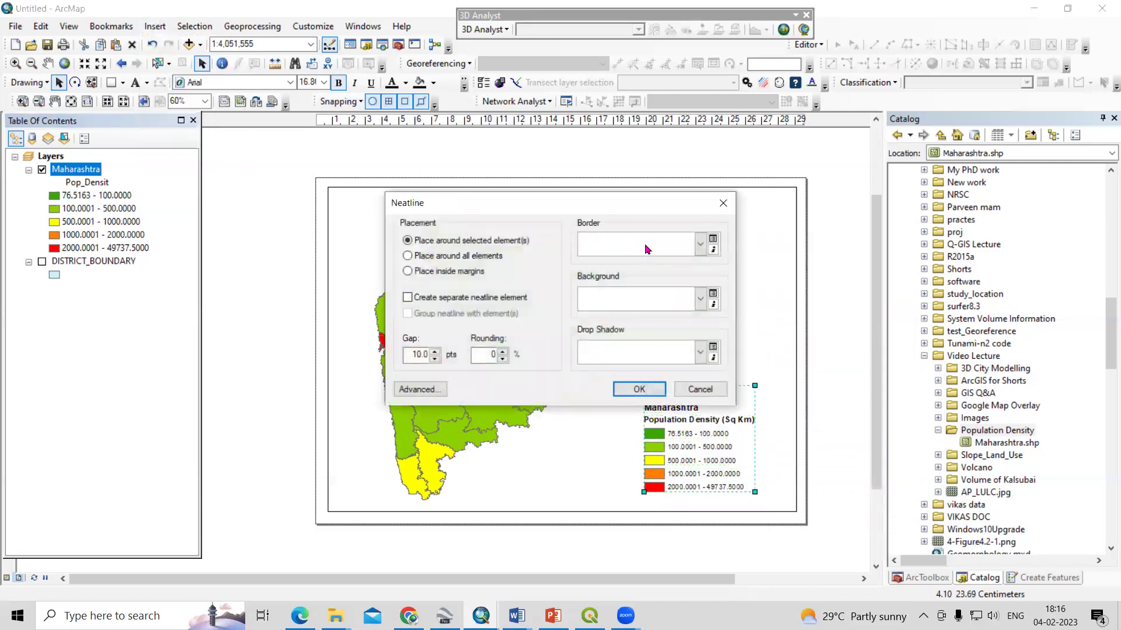
click(648, 249)
click(612, 301)
click(639, 388)
Insert a compass-style north arrow, place it in the map's upper-right corner beside the title and enlarge it.
click(149, 27)
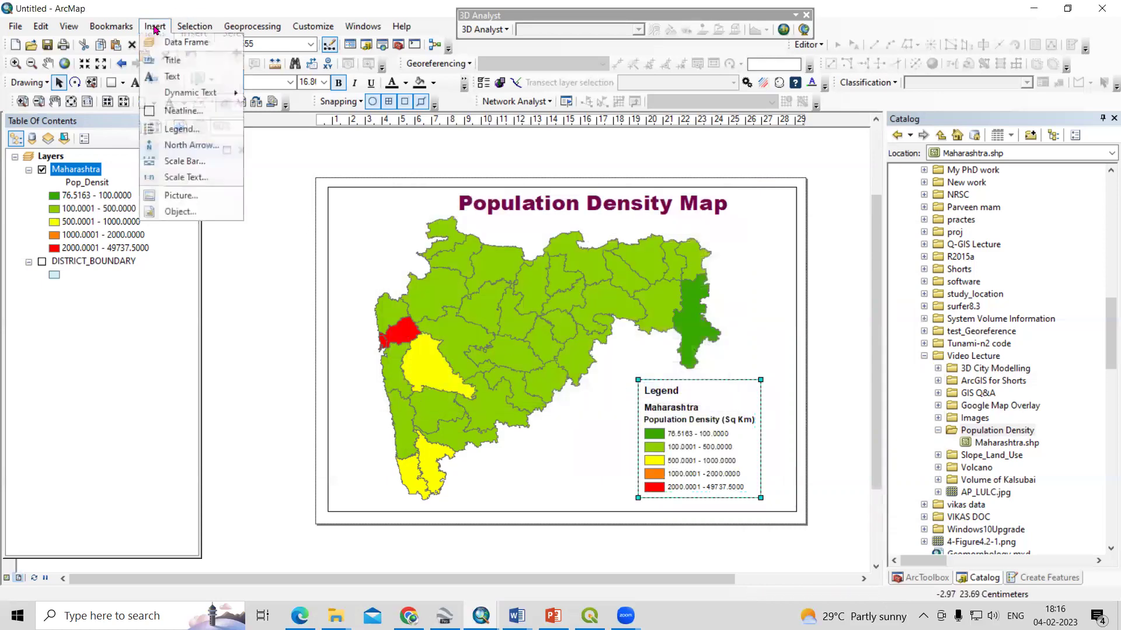
click(192, 145)
click(39, 250)
click(272, 333)
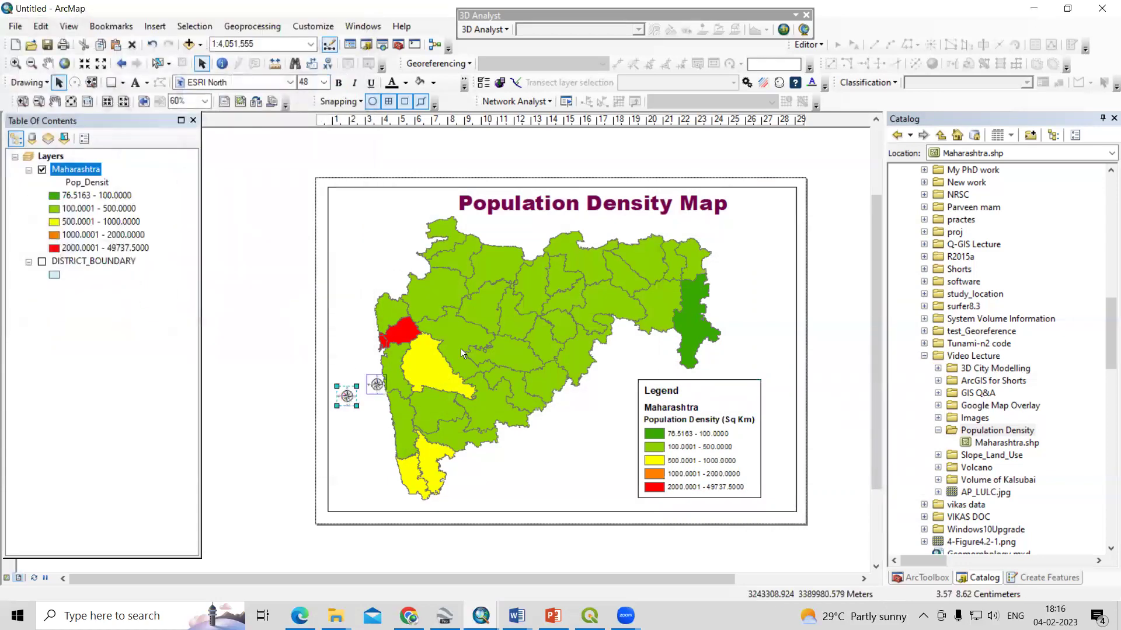
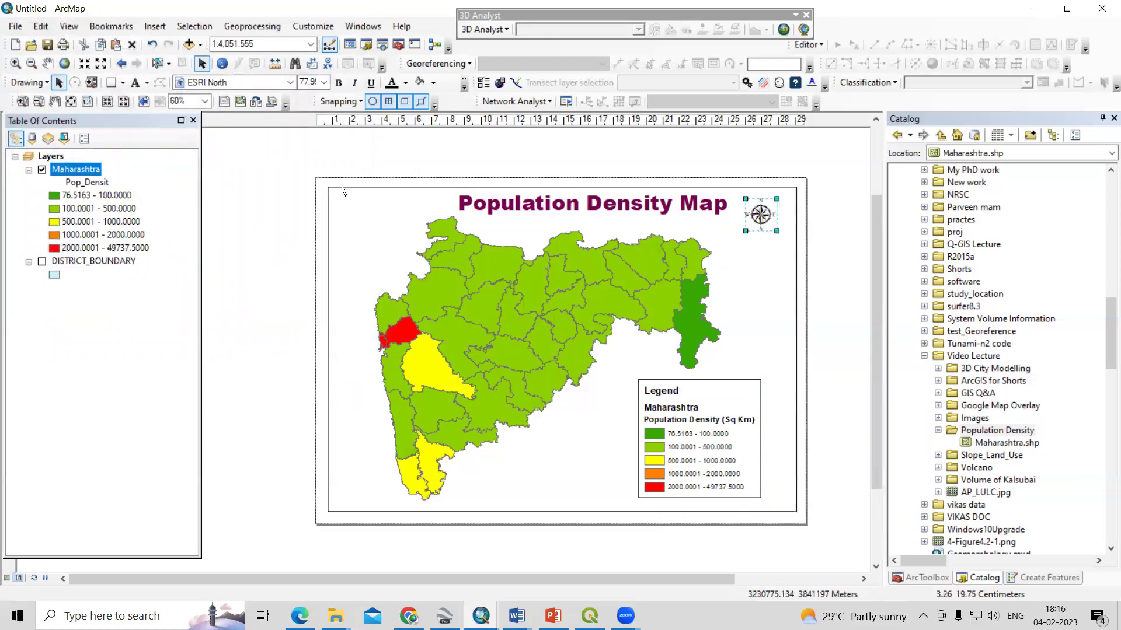
Add a labels-only graticule to the data frame with parallels every 1 degree and meridians every 5 degrees, and apply it.
right_click(53, 156)
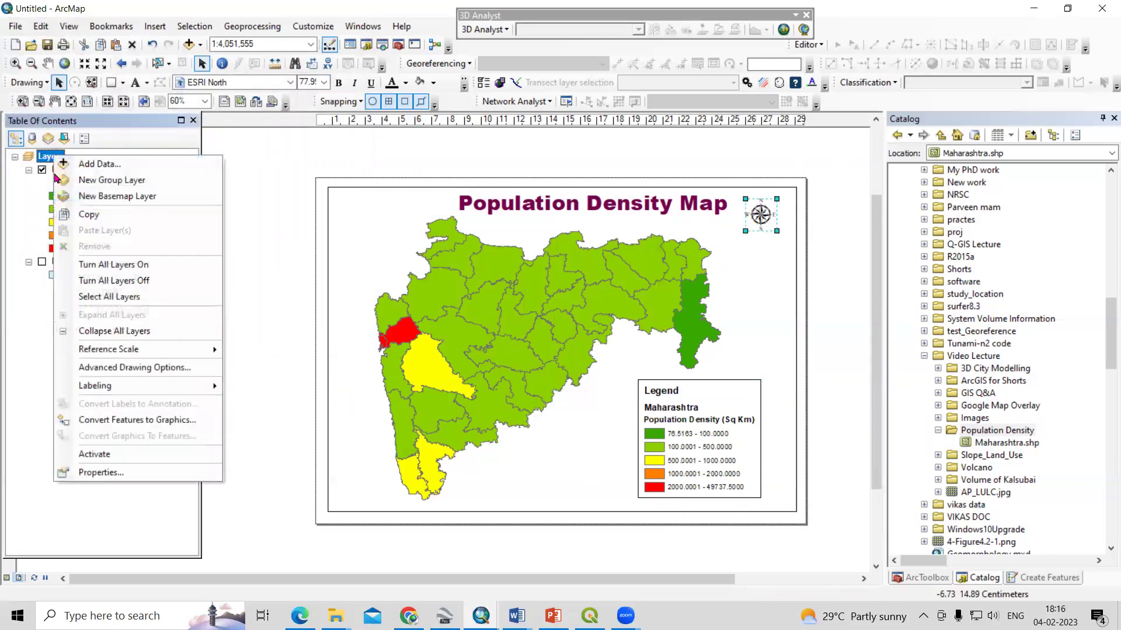
click(172, 473)
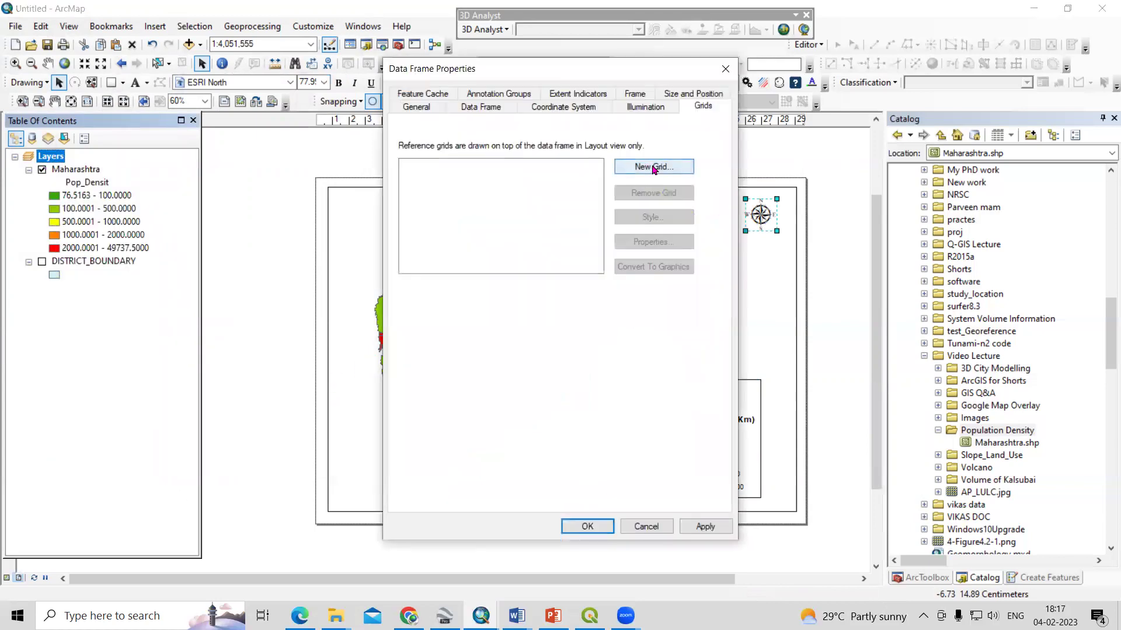
click(654, 169)
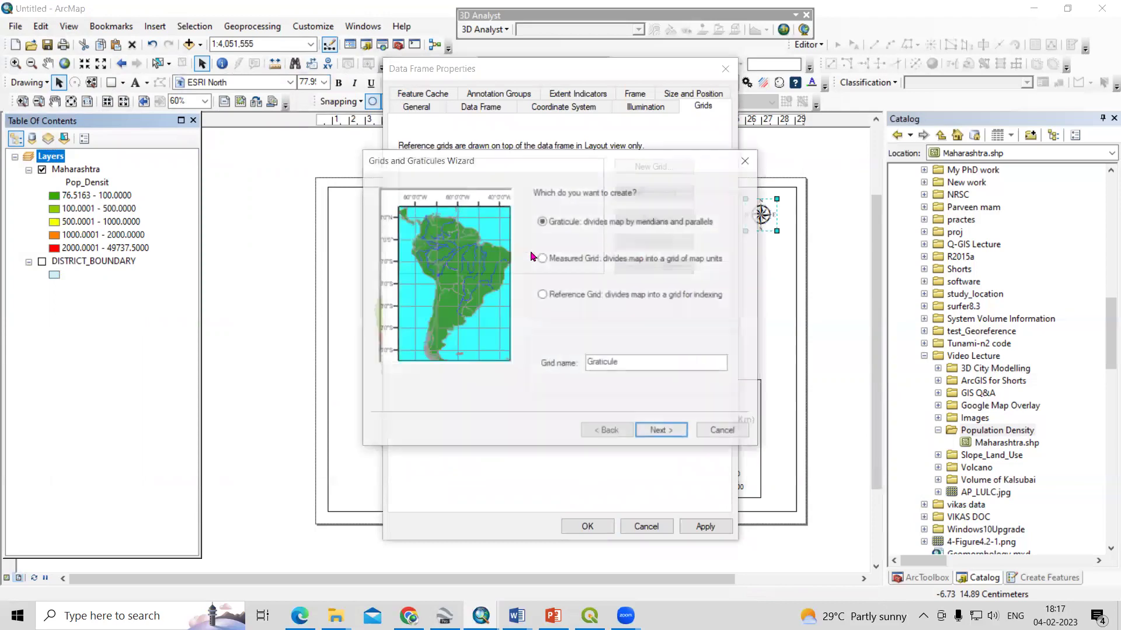
click(658, 435)
click(547, 211)
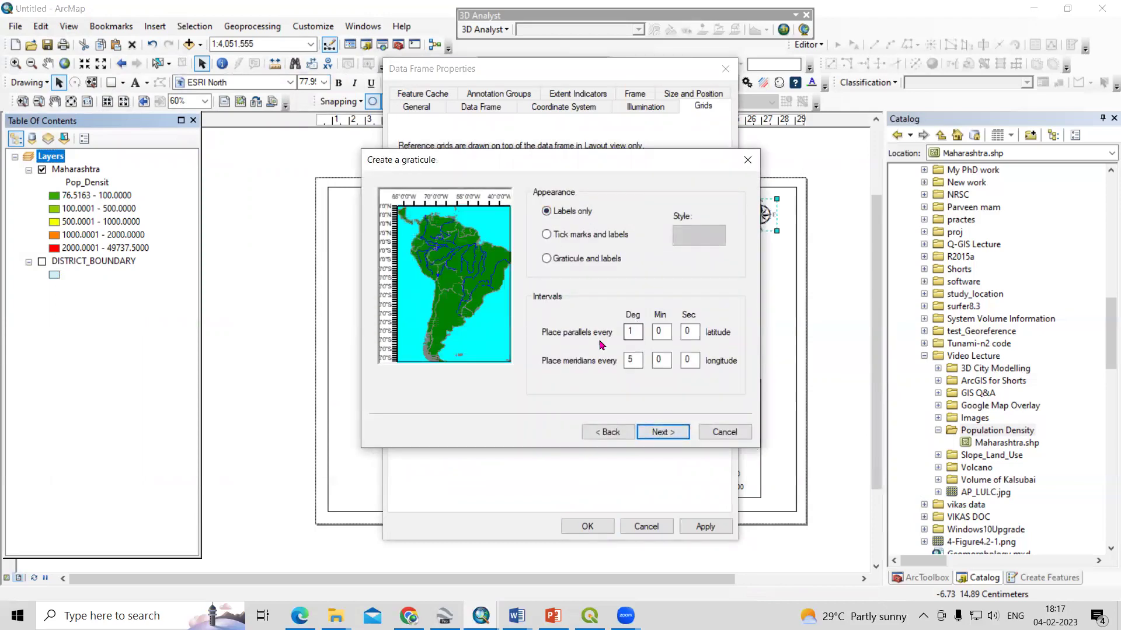
click(668, 437)
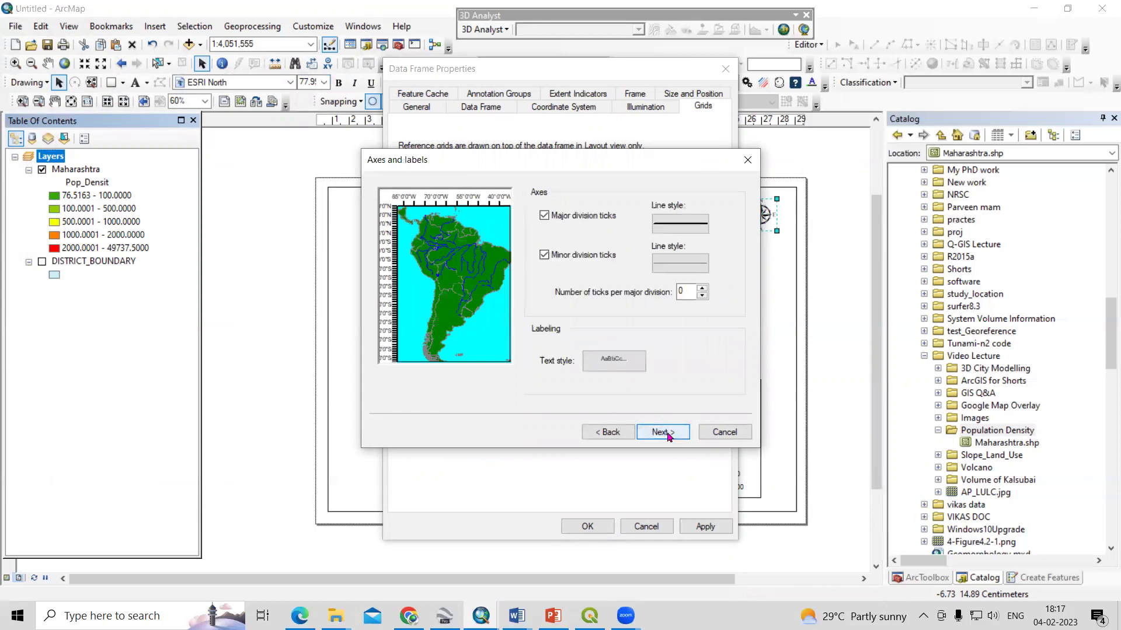
click(668, 437)
click(664, 433)
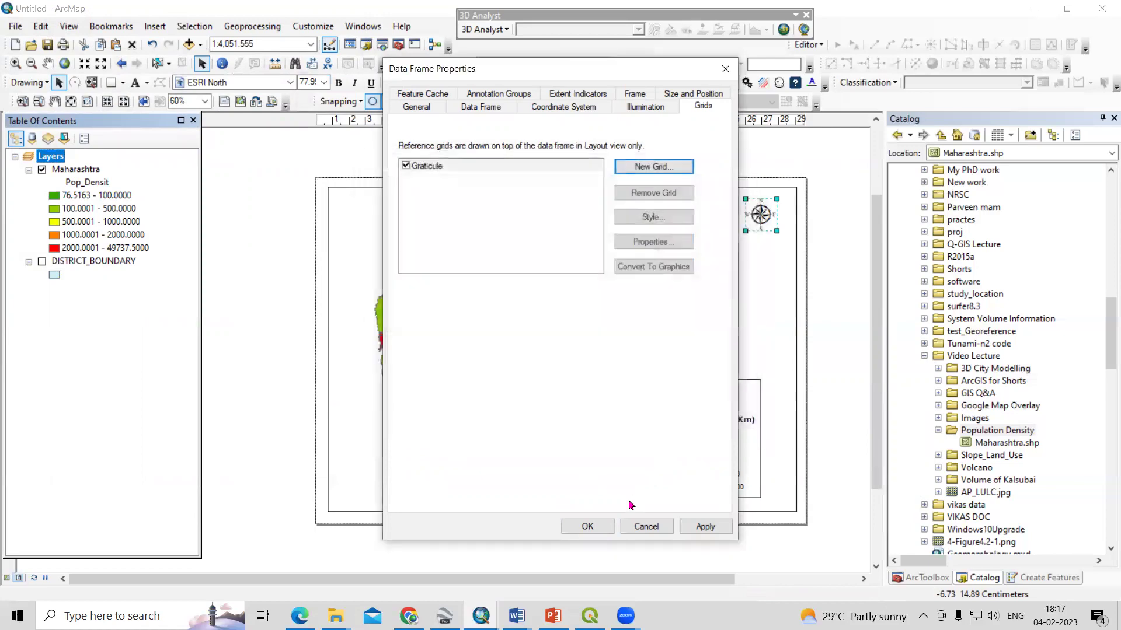
click(708, 527)
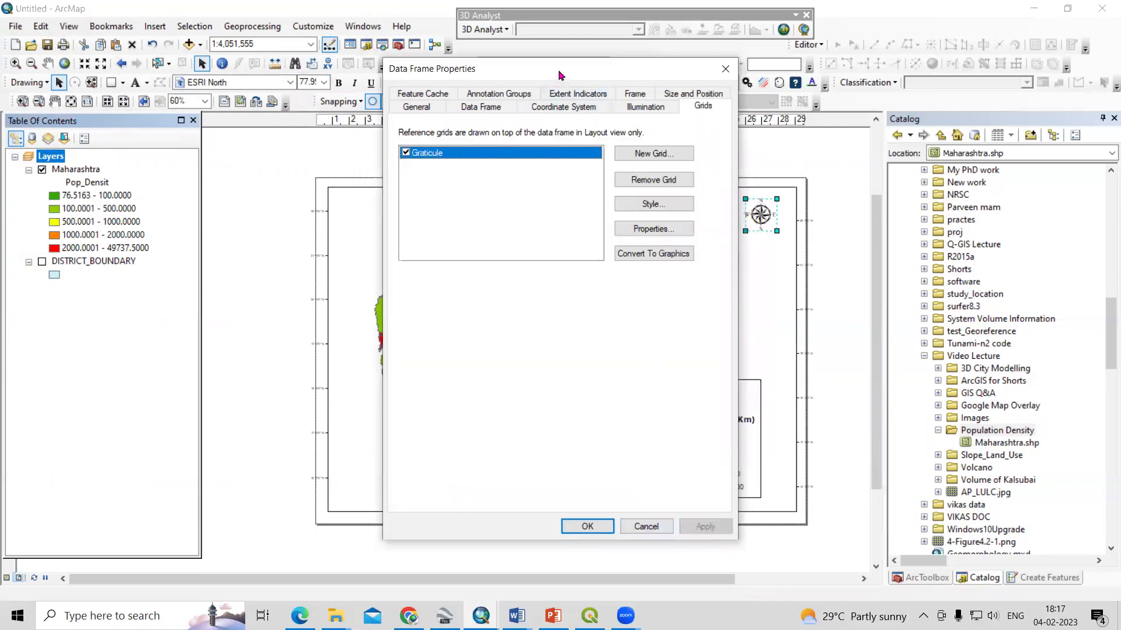
drag(577, 73, 1036, 99)
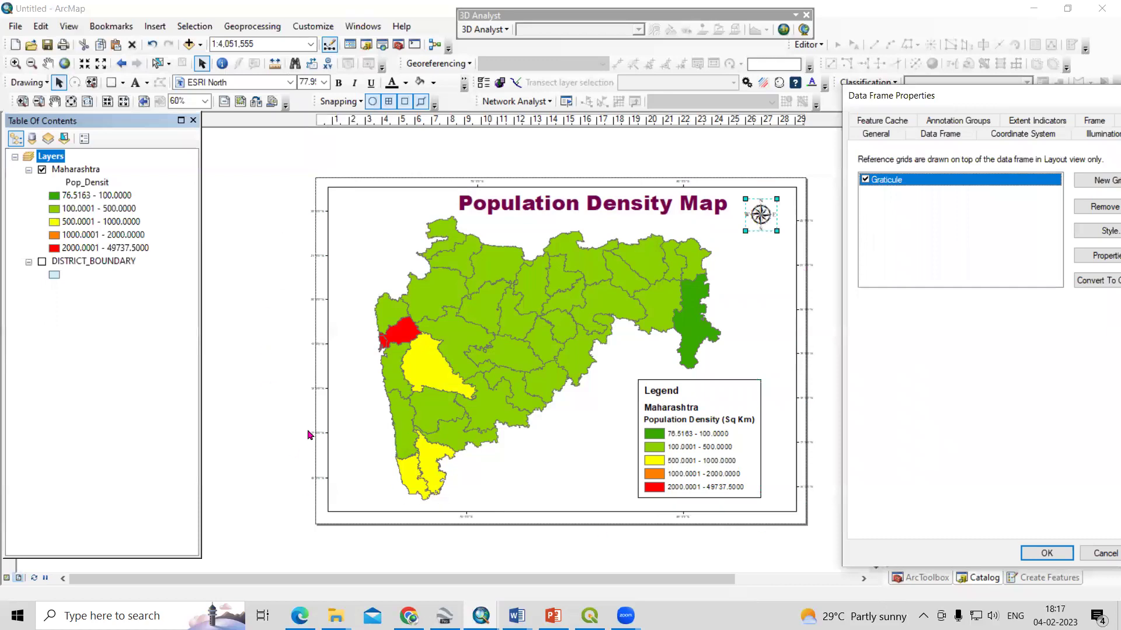
Make the graticule's left and right labels vertical, set the label size to 12 with bold text, and apply the changes.
drag(945, 103, 712, 88)
click(879, 240)
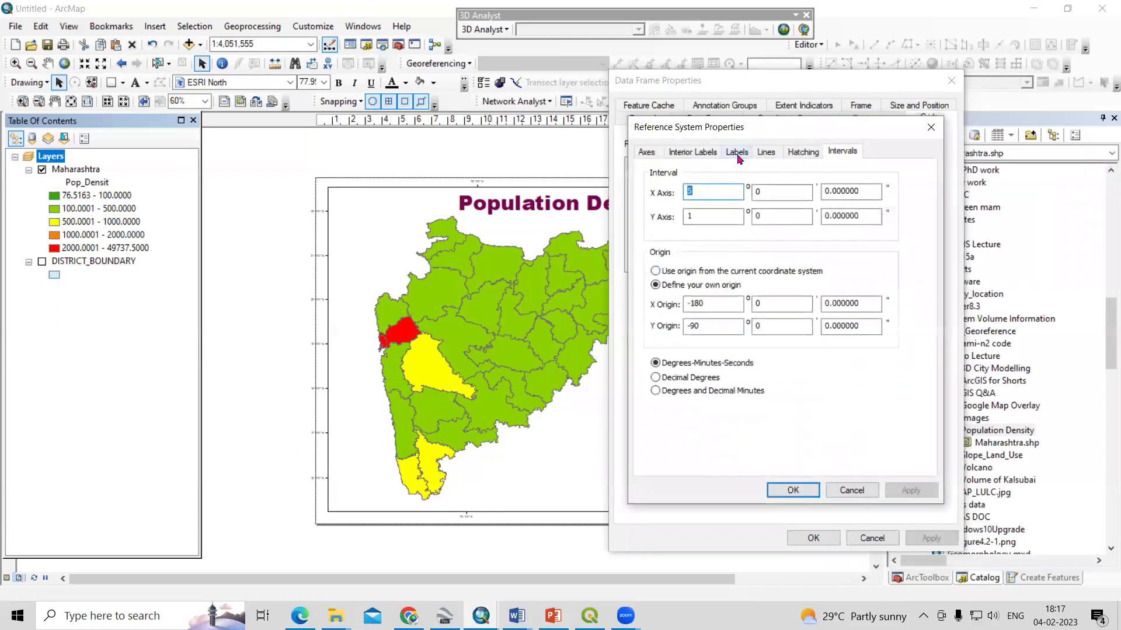
click(737, 153)
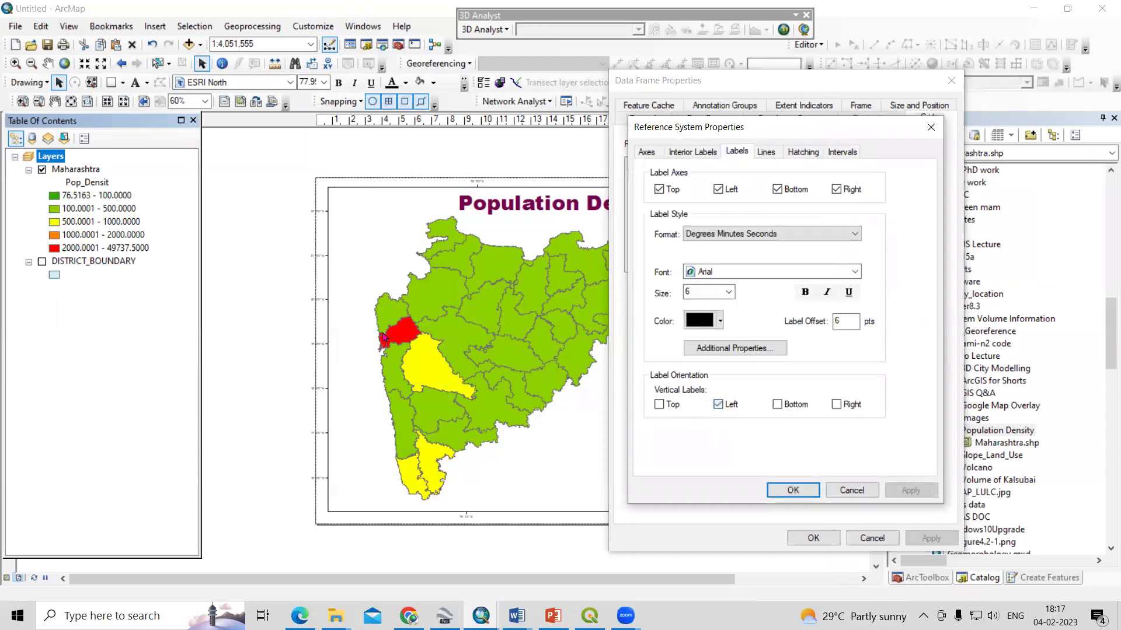
click(838, 405)
click(728, 292)
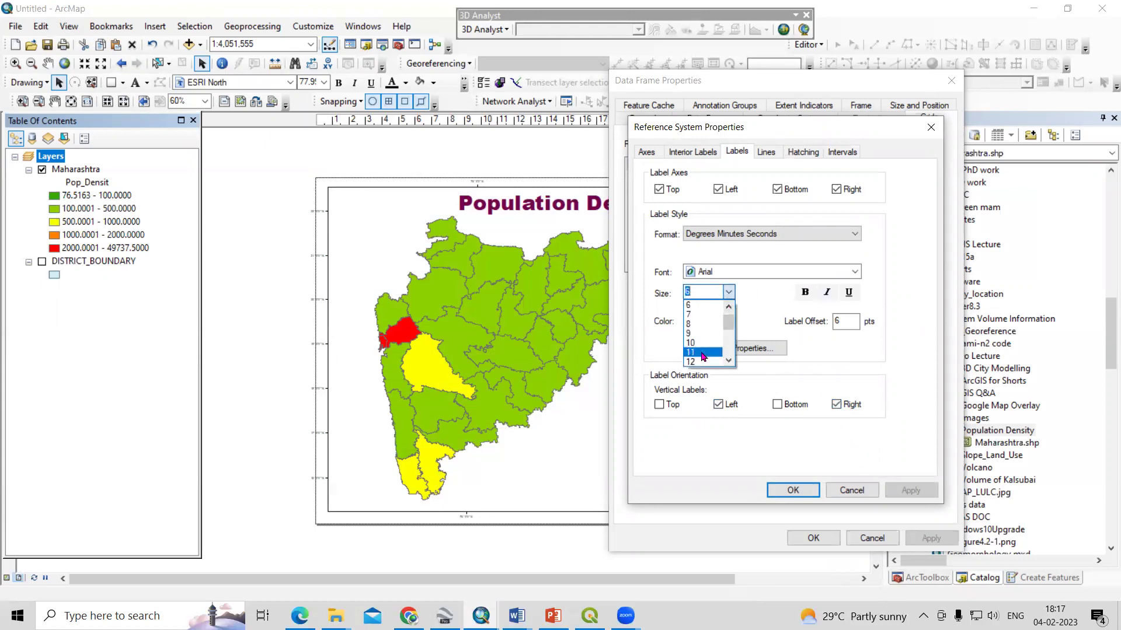
click(710, 356)
click(803, 294)
click(910, 490)
click(793, 491)
click(931, 538)
click(813, 538)
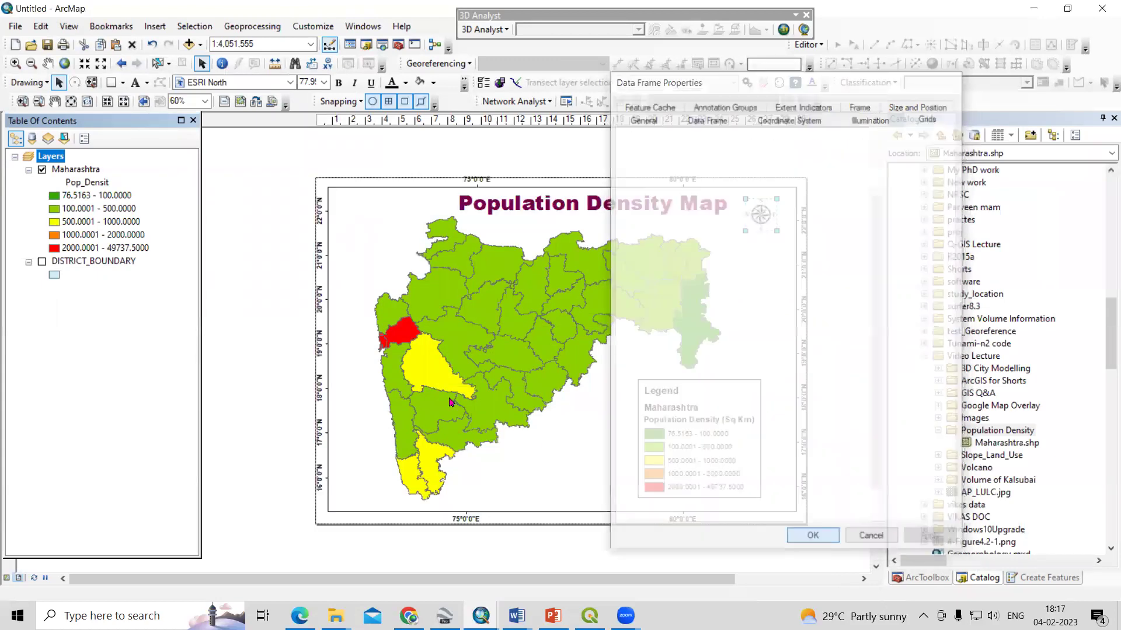
Narrow the data frame slightly from its left and right edges to make room for the graticule labels.
click(327, 347)
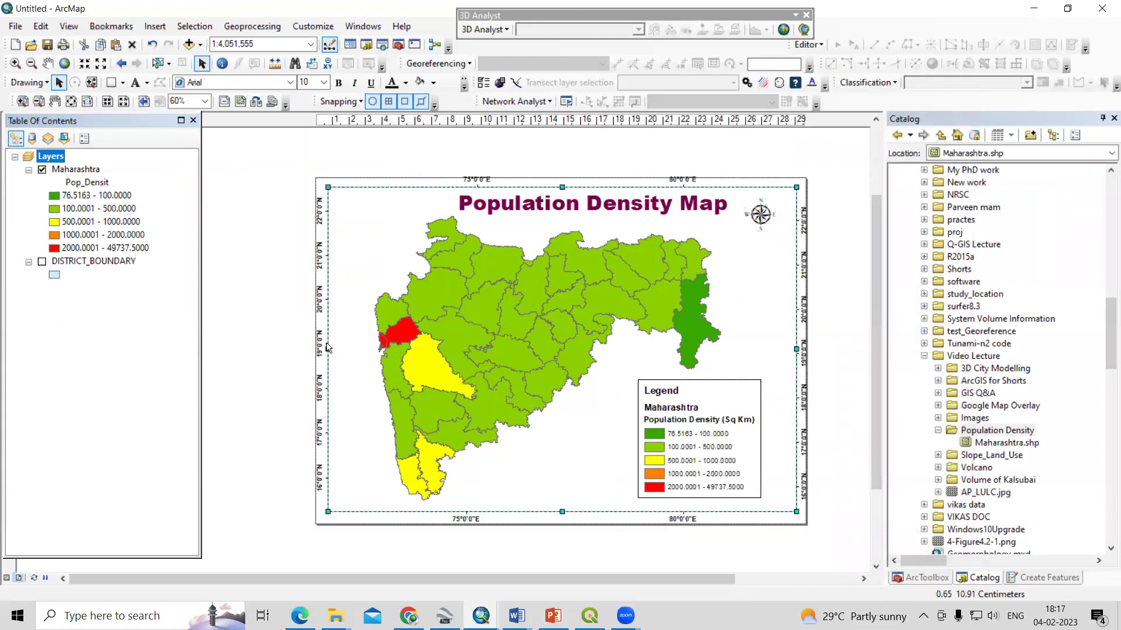
drag(327, 346, 332, 349)
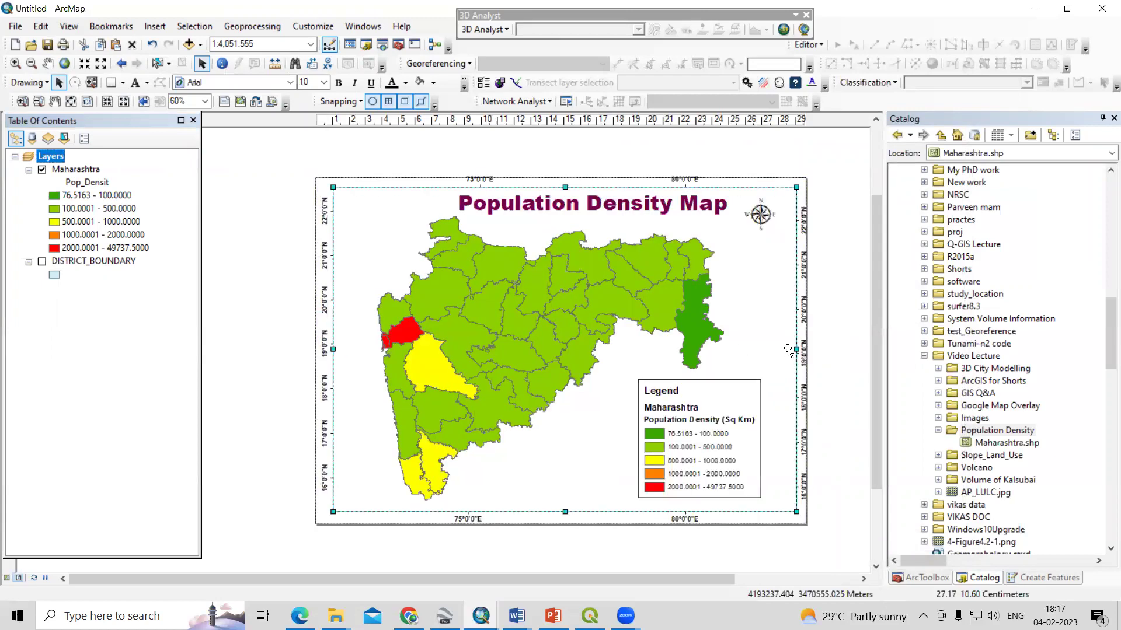
drag(796, 349, 793, 349)
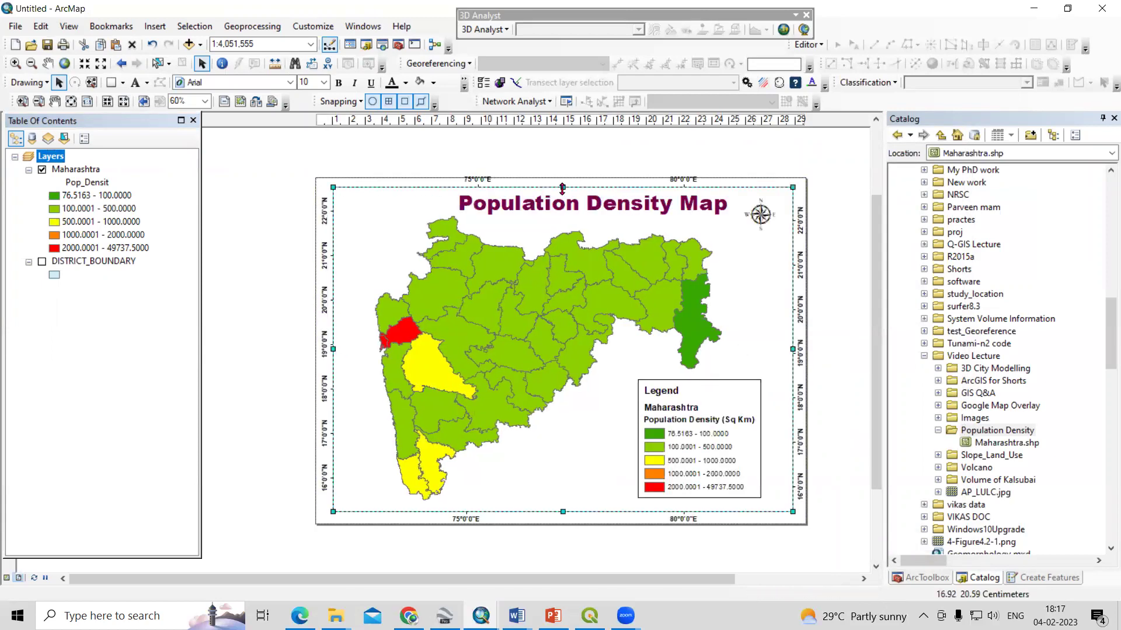
Set the graticule's Y axis interval to 3 degrees and apply it to the data frame.
right_click(48, 158)
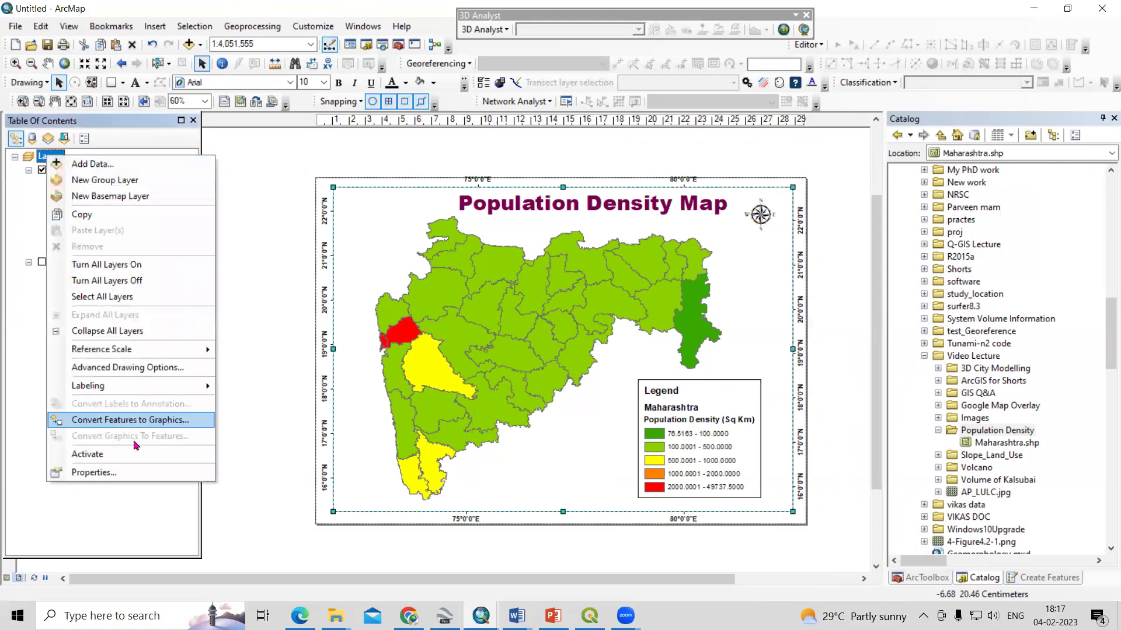
click(128, 473)
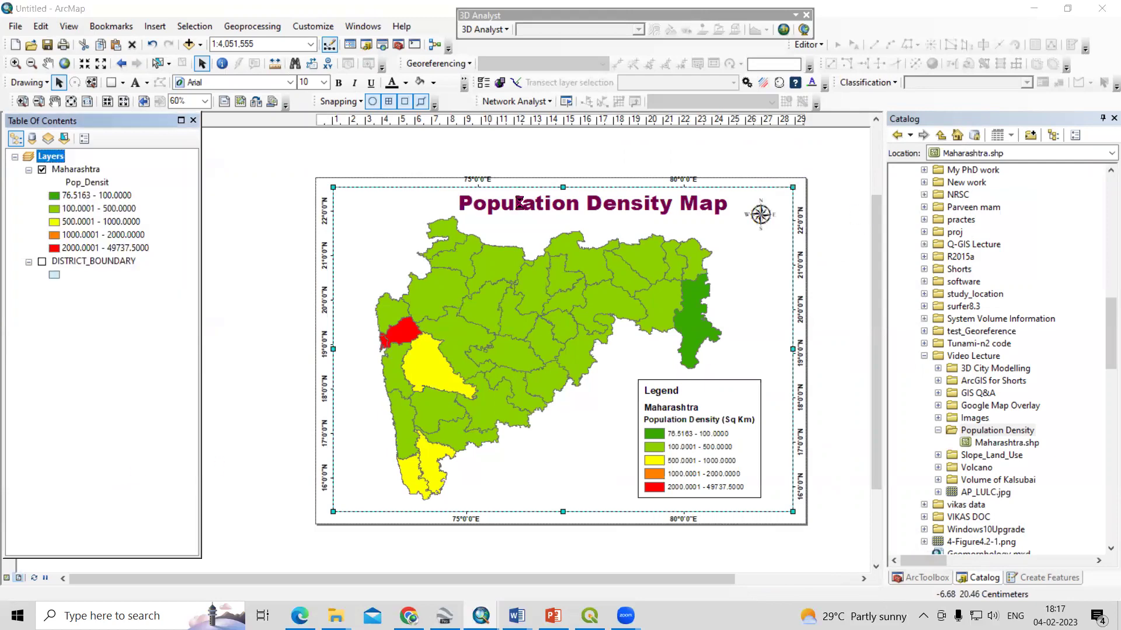
click(651, 252)
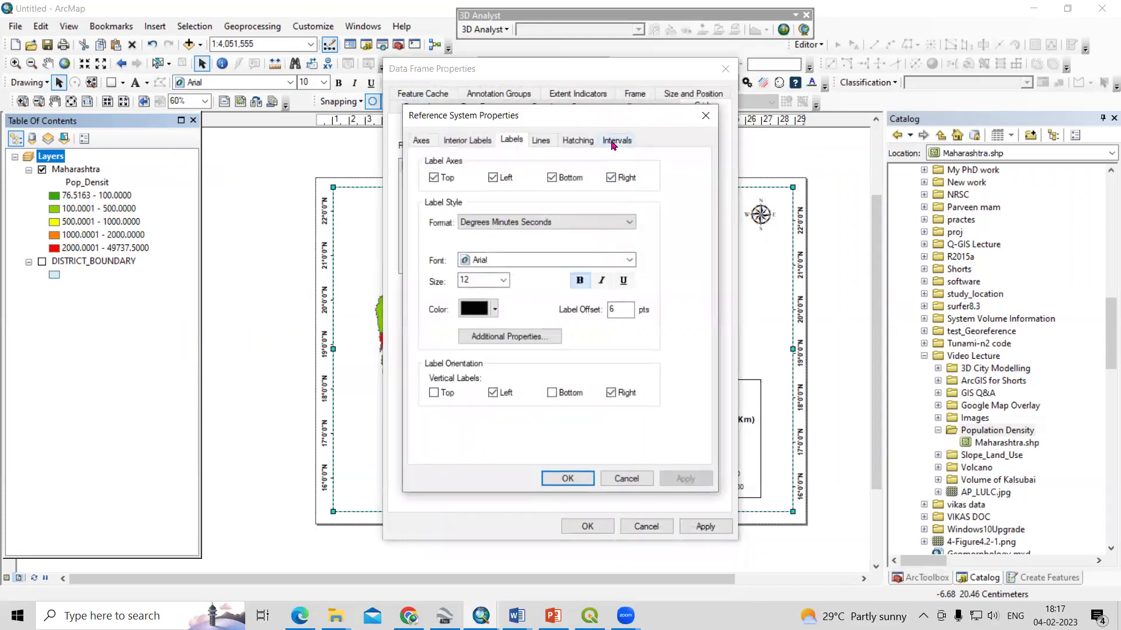
click(617, 141)
double_click(470, 204)
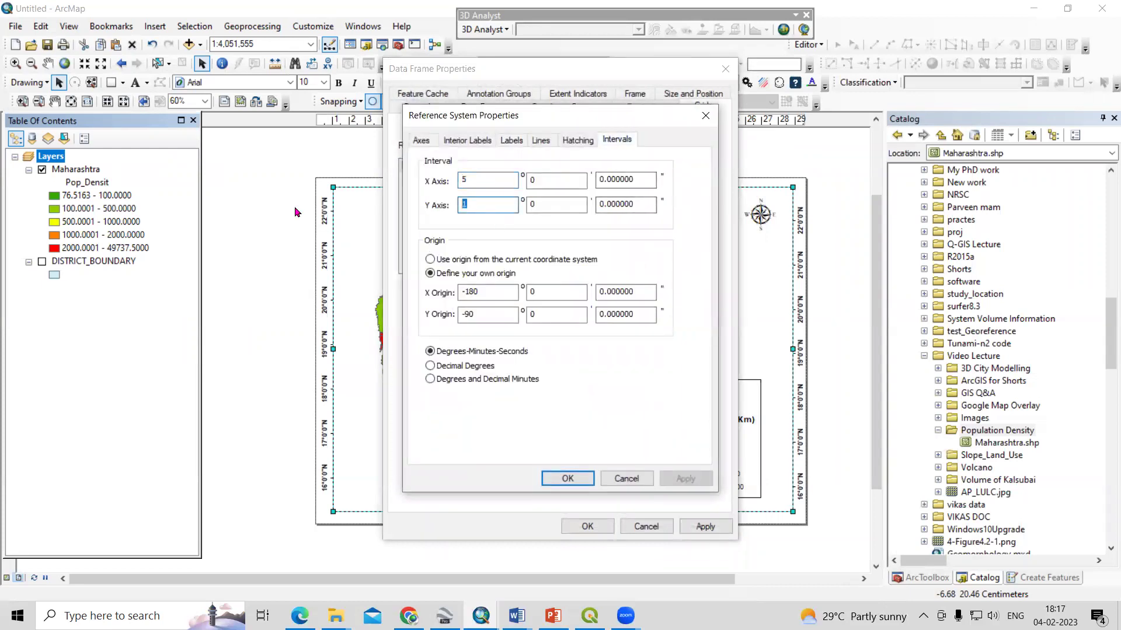
text(5)
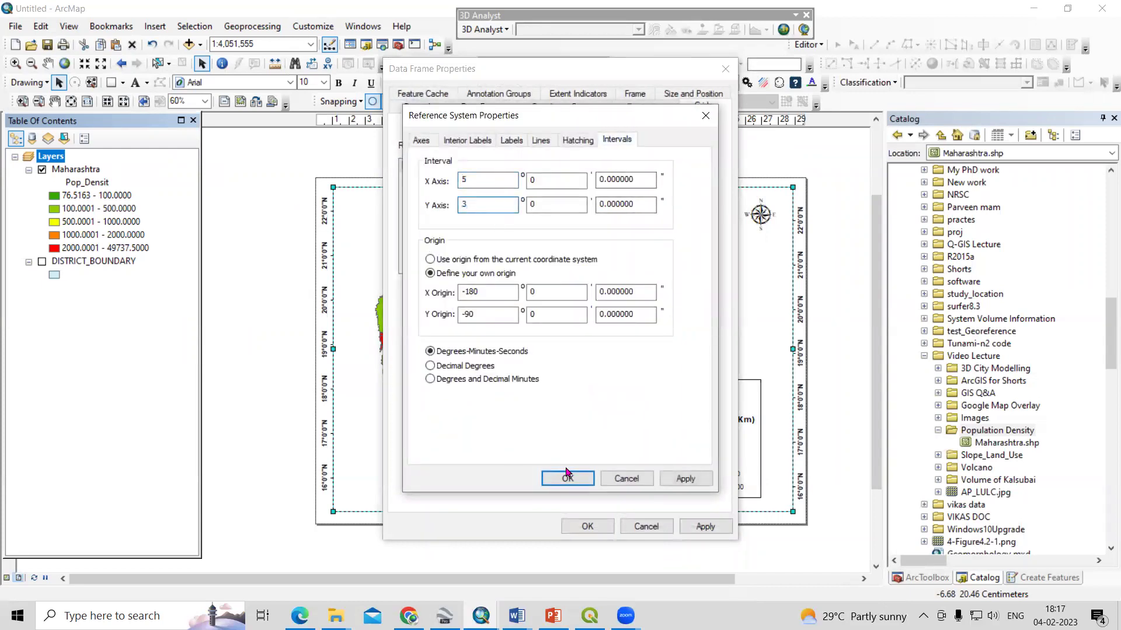
click(567, 478)
click(705, 526)
click(584, 527)
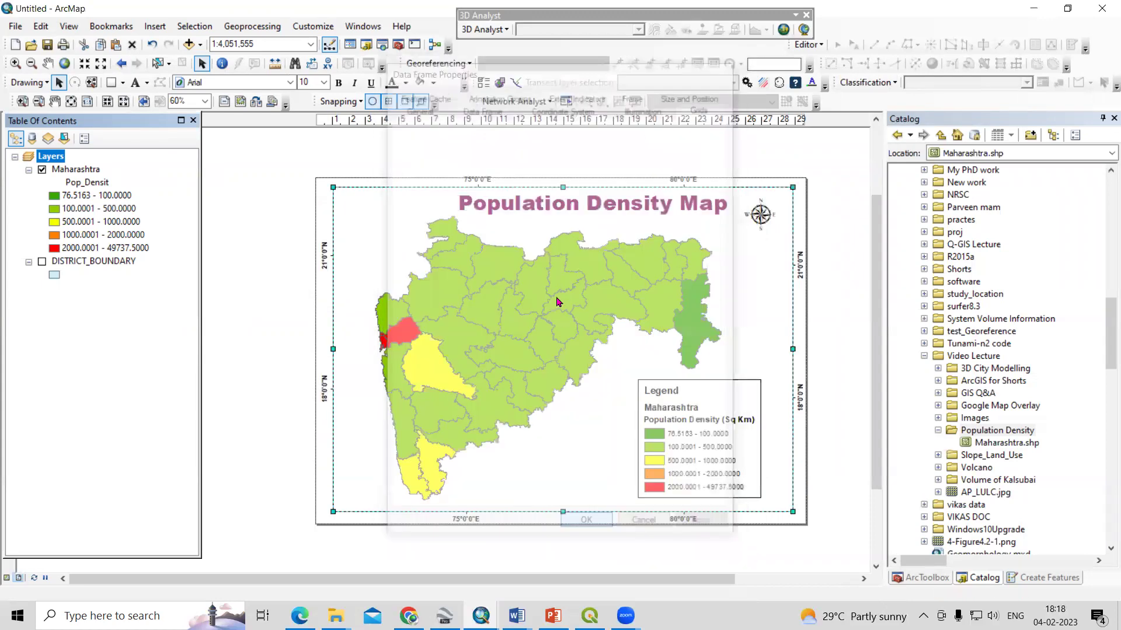
Shorten the data frame slightly from its upper and lower edges to make room for the graticule labels.
drag(564, 188, 564, 191)
drag(563, 512, 562, 507)
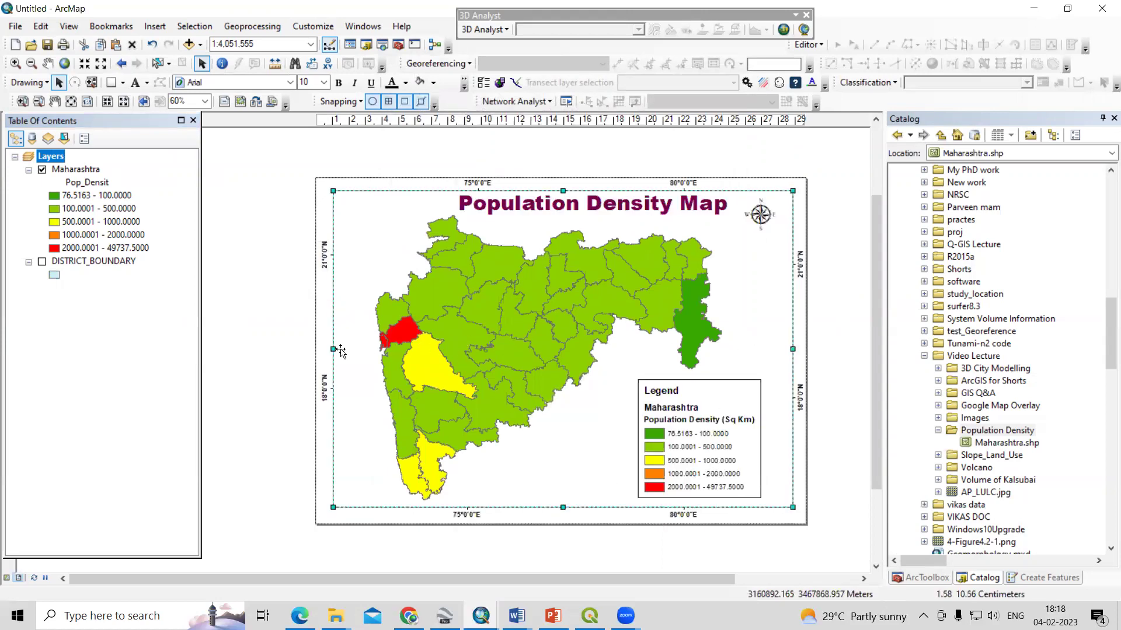
Set the graticule intervals to 2 degrees on the X axis and 1 degree on the Y axis, and apply them.
right_click(57, 157)
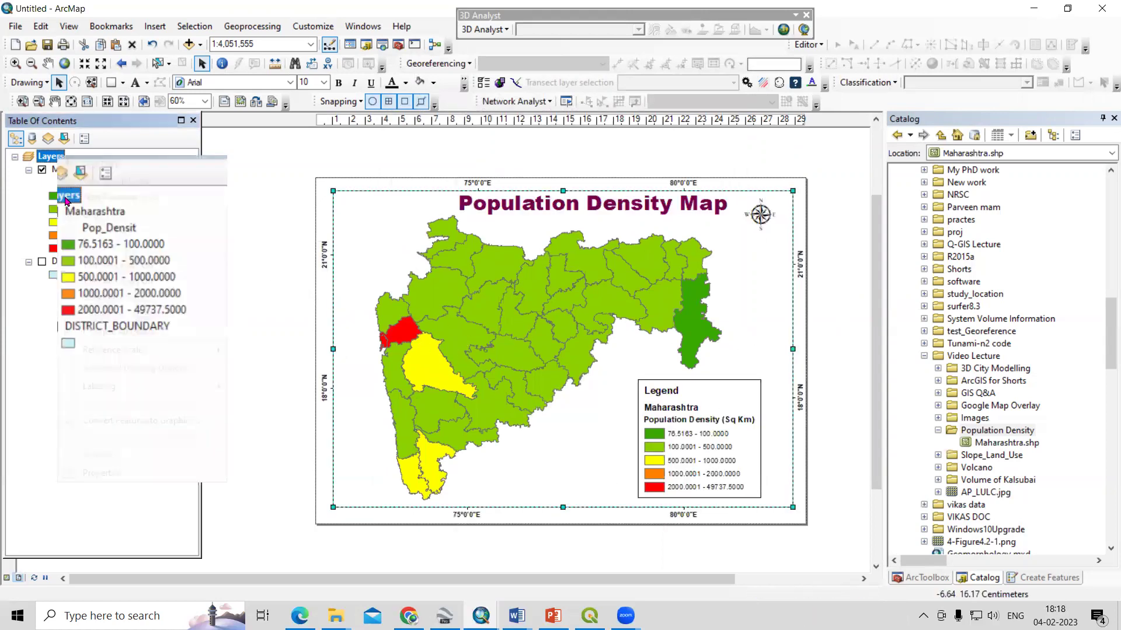
click(143, 465)
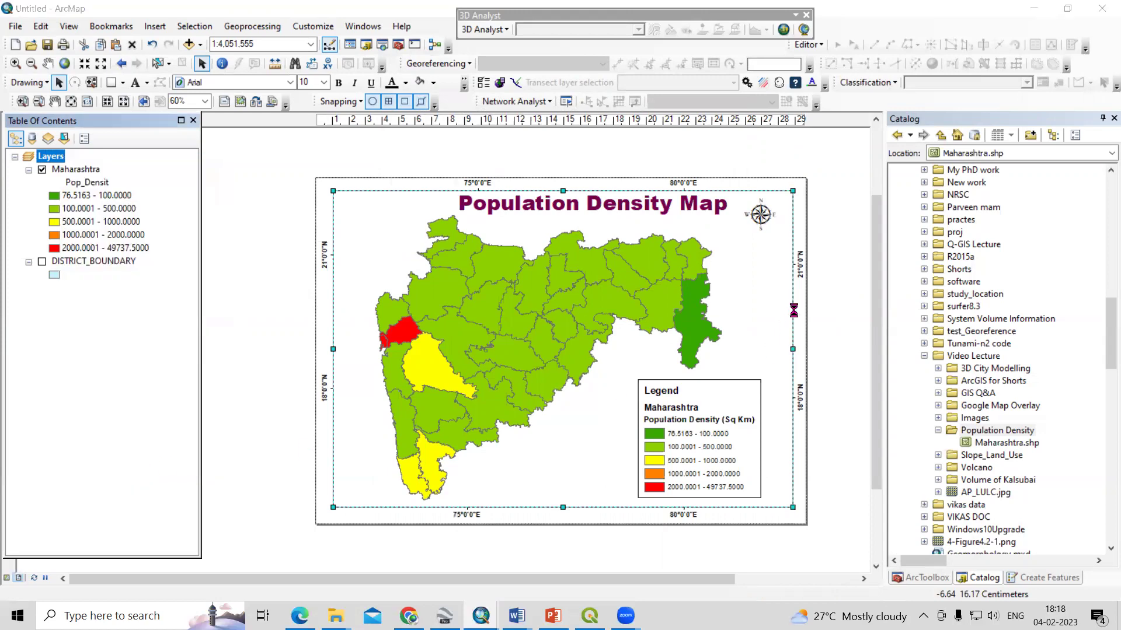
click(649, 242)
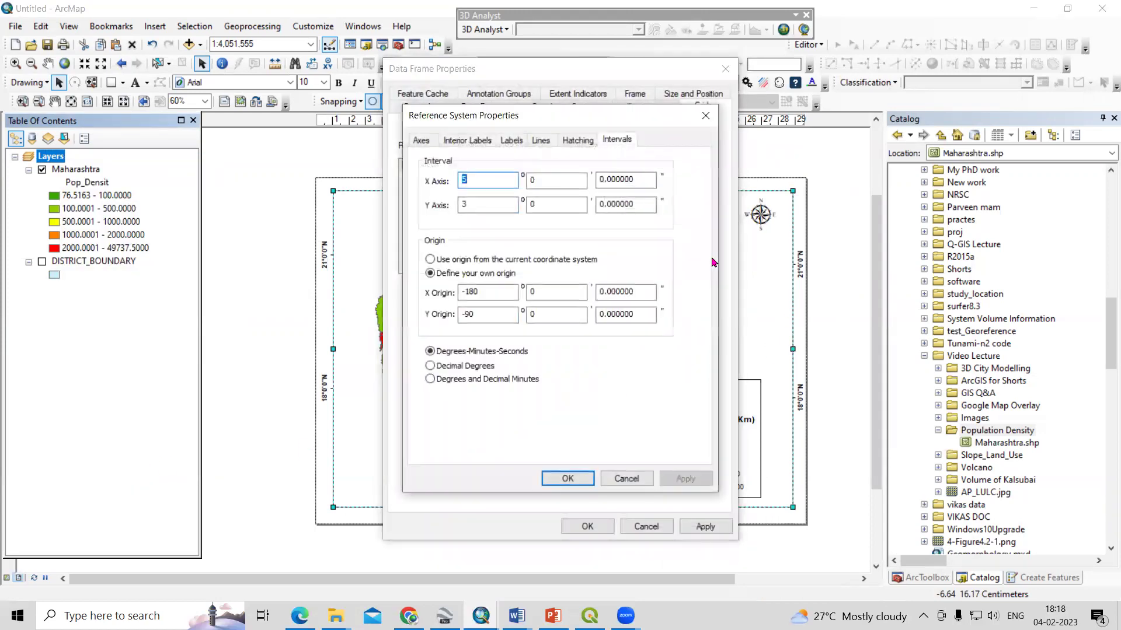
double_click(510, 207)
text(1)
double_click(490, 185)
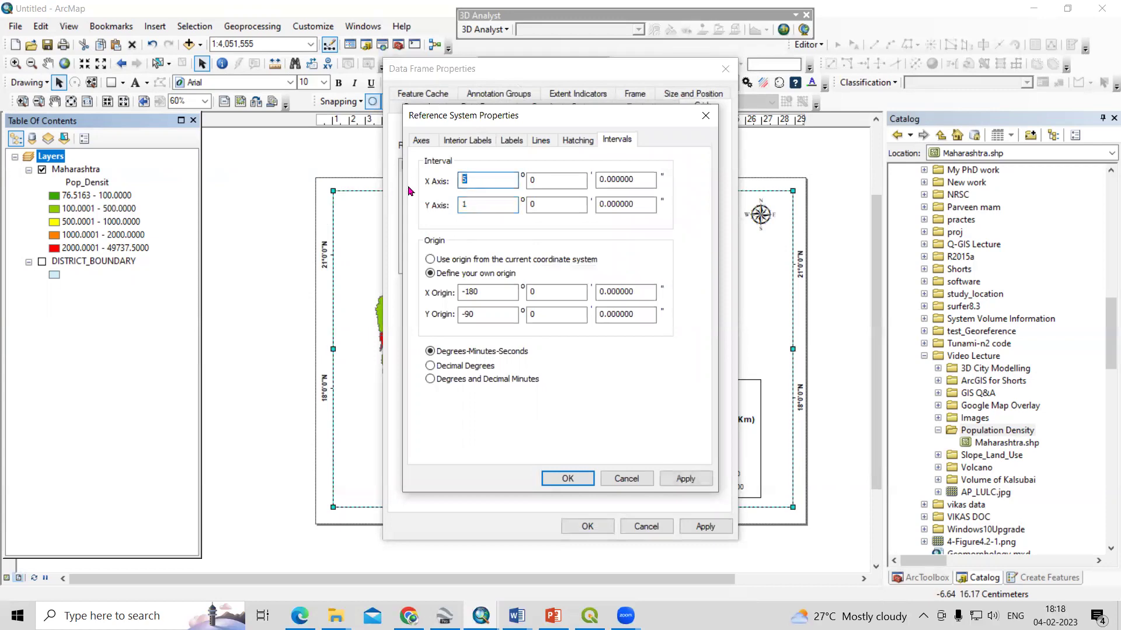
text(2)
click(684, 479)
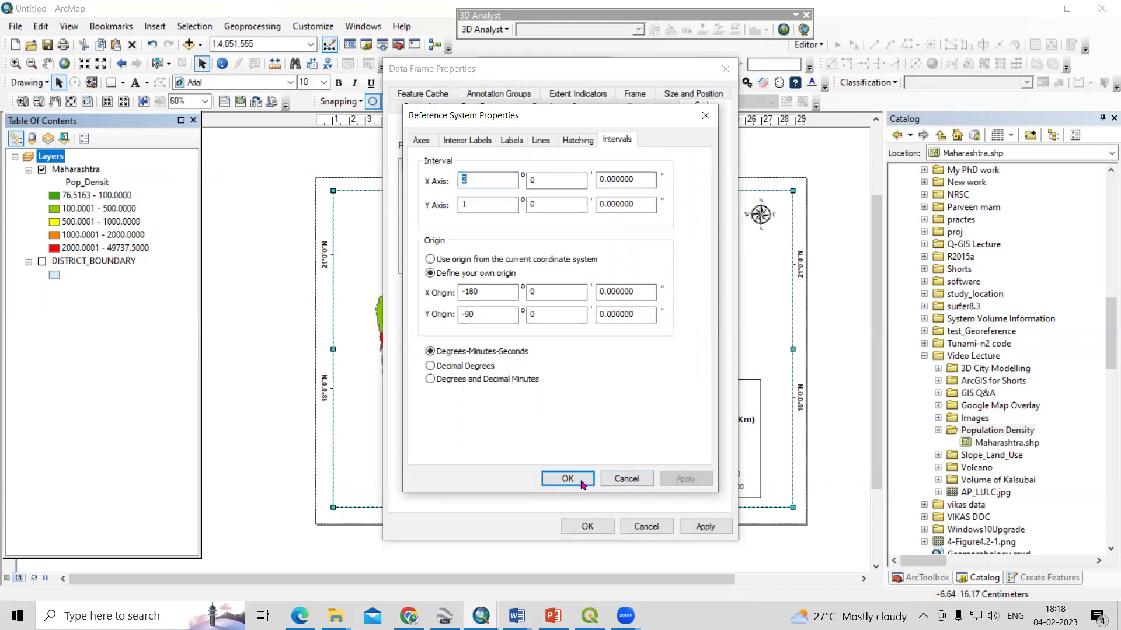
click(567, 478)
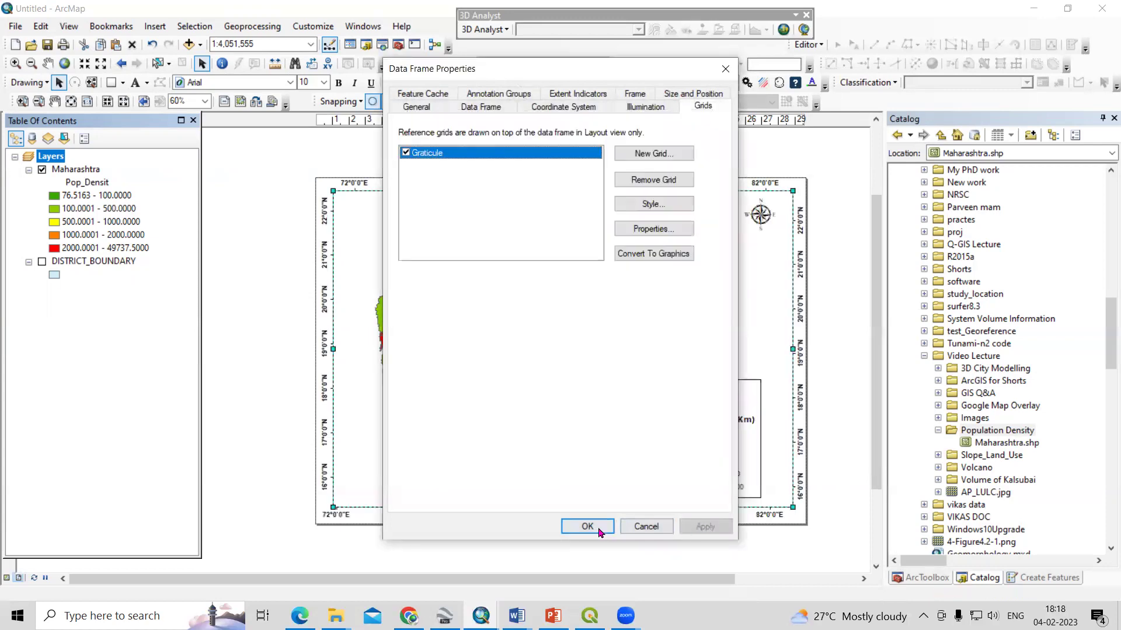
click(601, 527)
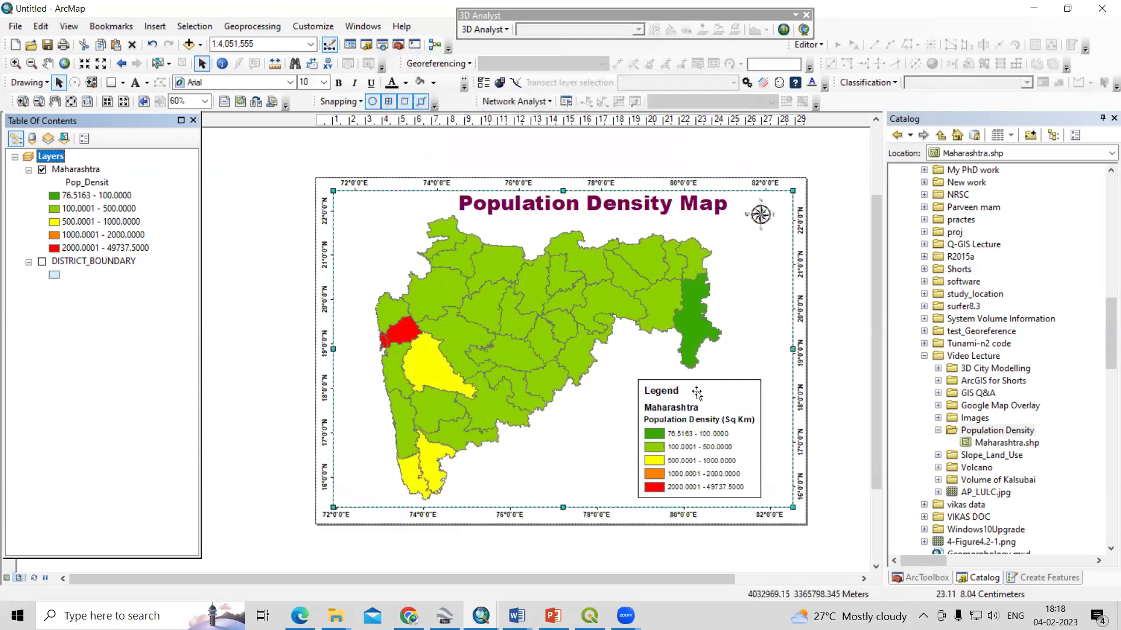
Insert an Alternating Scale Bar 1 with kilometers as division units and place it below the map, beside the legend.
click(142, 31)
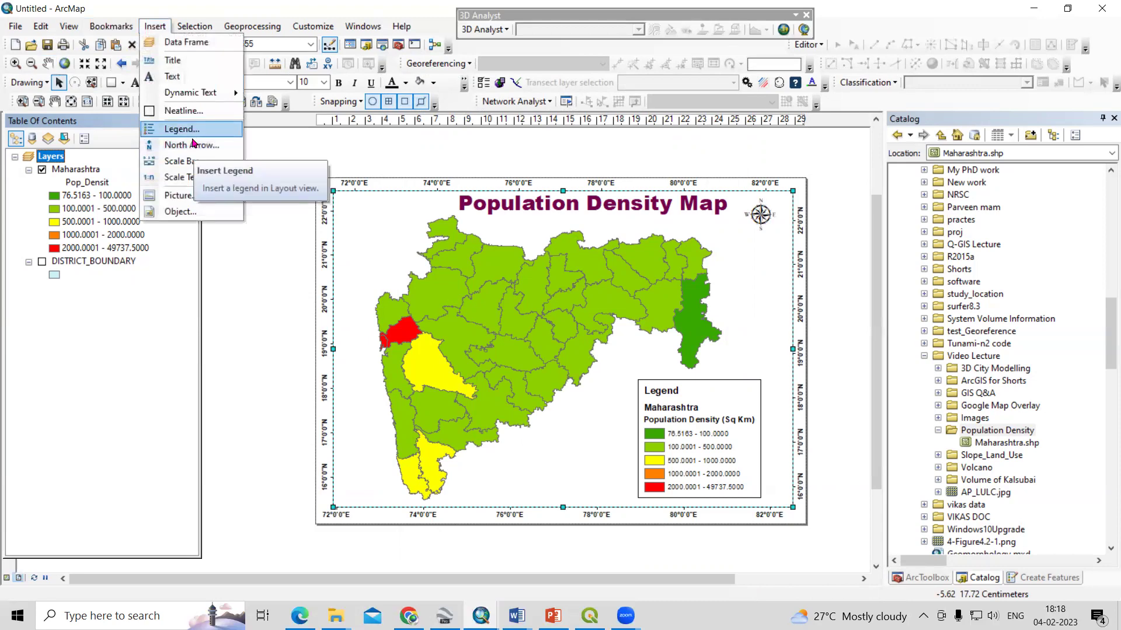
click(195, 167)
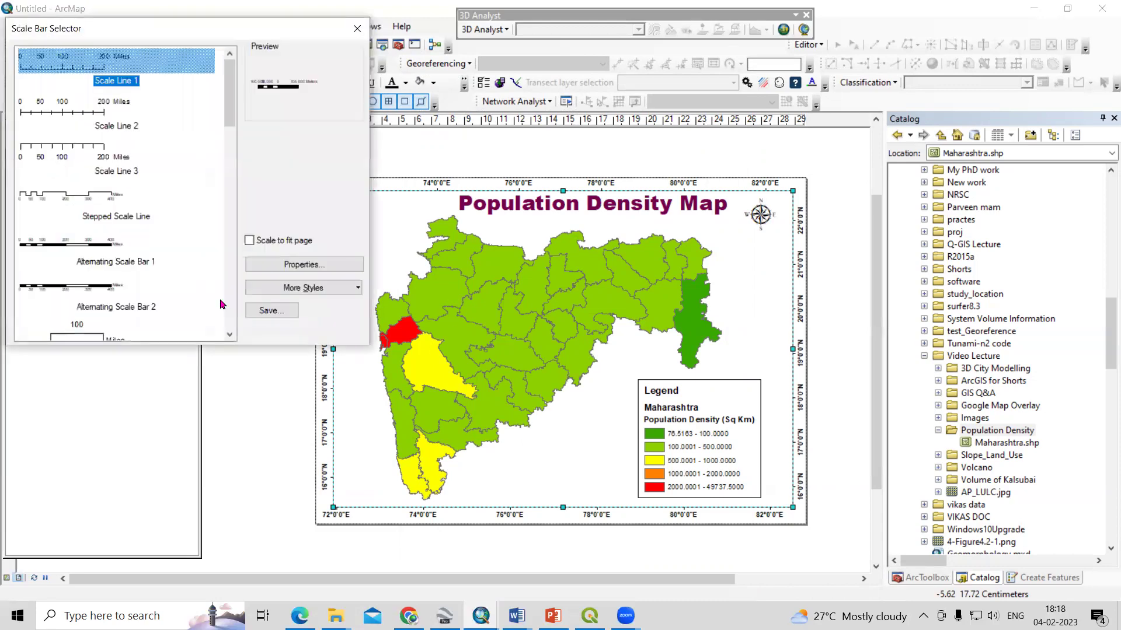
click(99, 251)
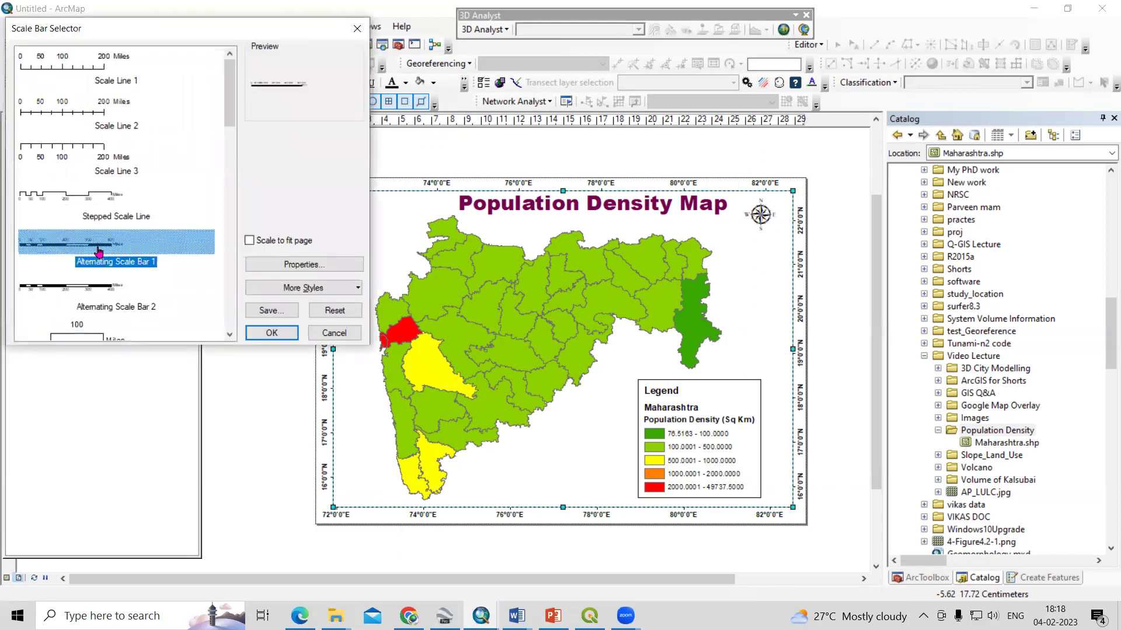
click(309, 265)
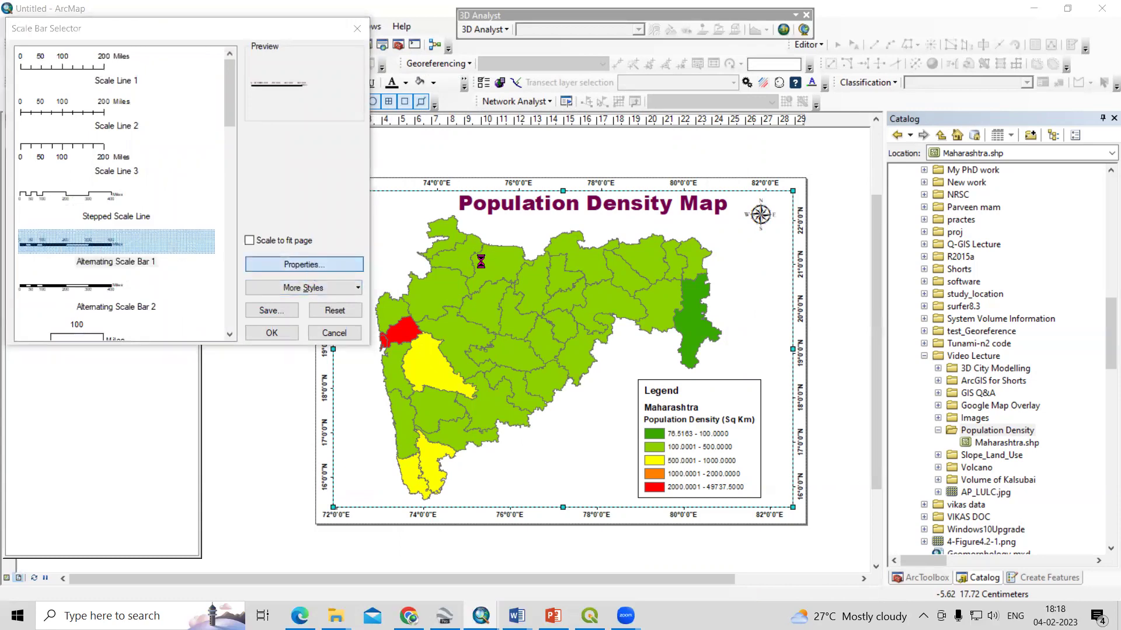
click(531, 342)
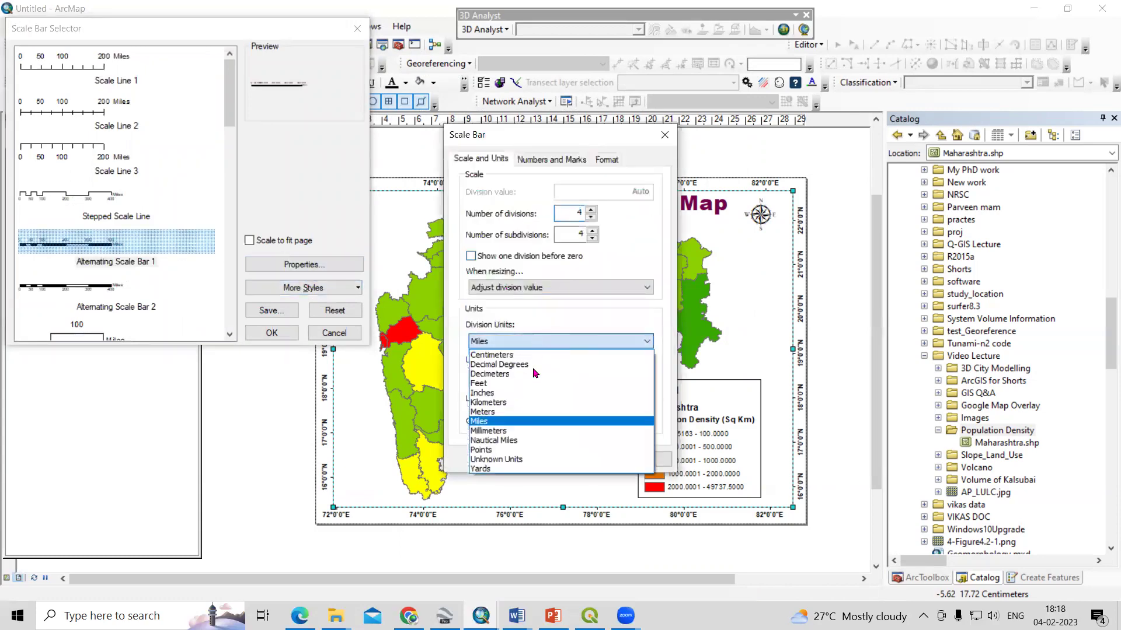
click(531, 403)
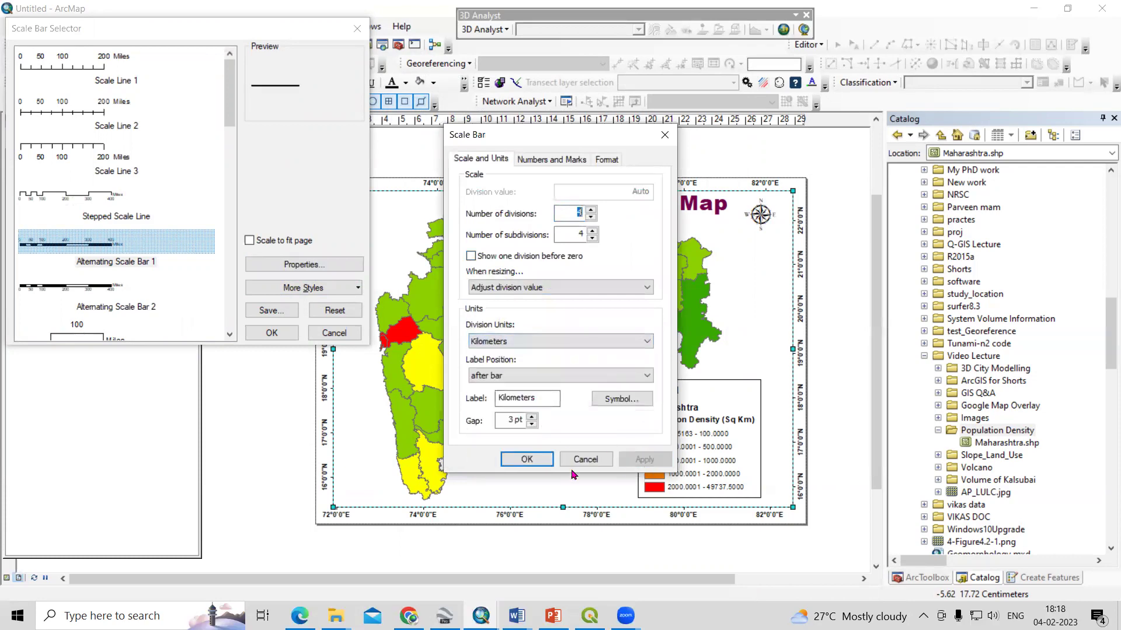
click(528, 461)
click(272, 334)
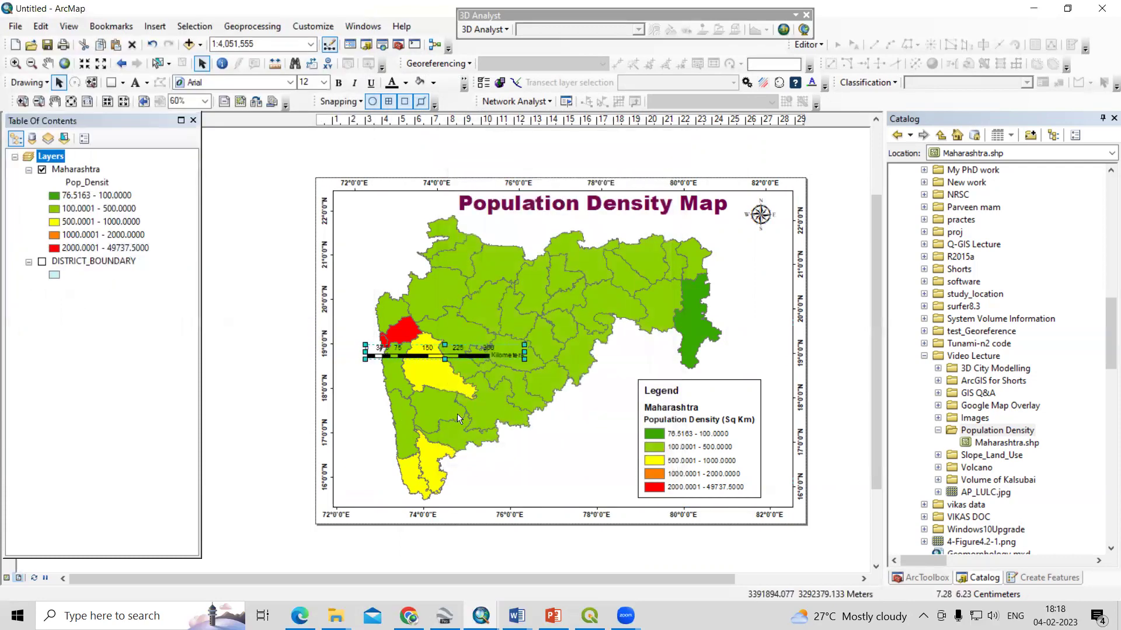
drag(434, 359, 531, 483)
Move the legend closer to the data frame's lower-right corner and shift the scale bar slightly toward it.
double_click(700, 461)
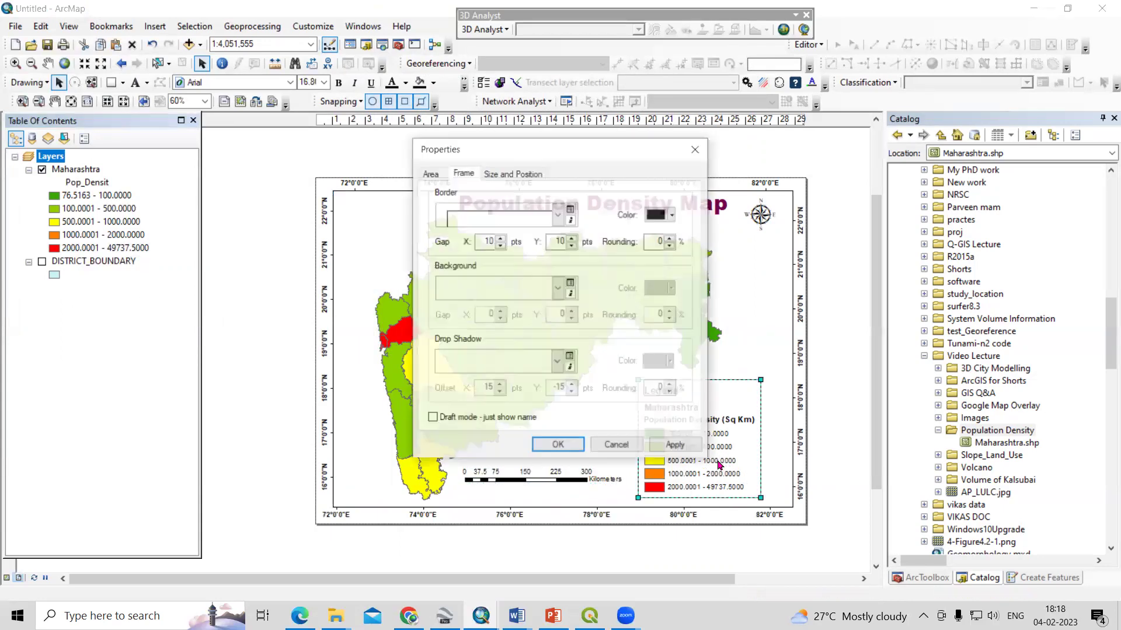
click(616, 445)
drag(694, 443, 717, 448)
drag(543, 479, 557, 478)
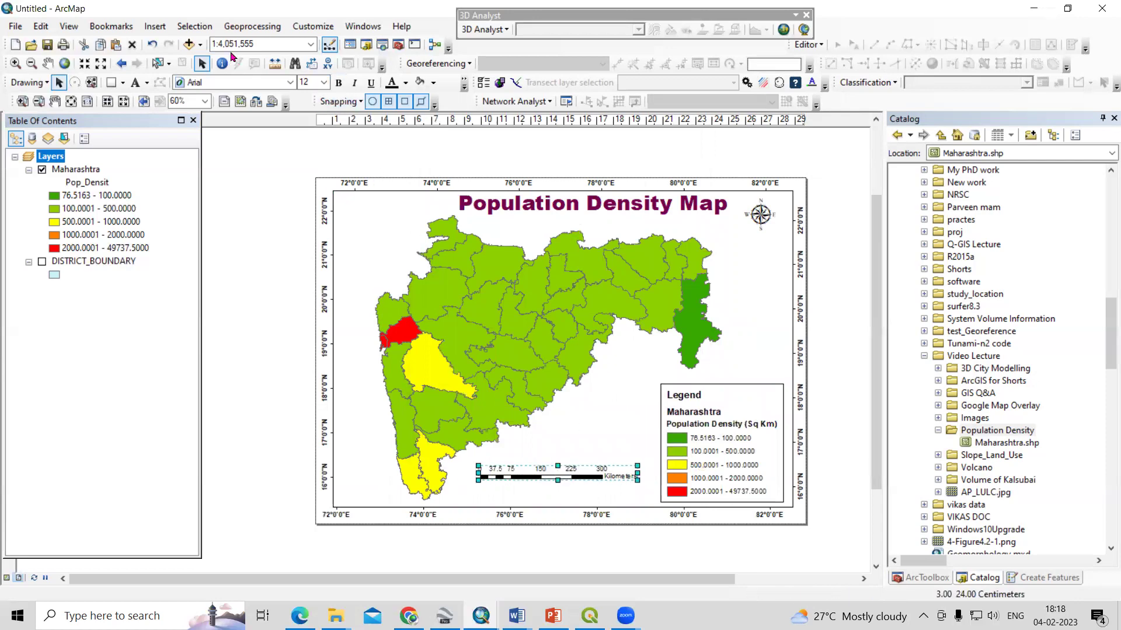
Add a neatline with a thin black border and a 10-point gap around the selected scale bar.
click(159, 26)
click(187, 111)
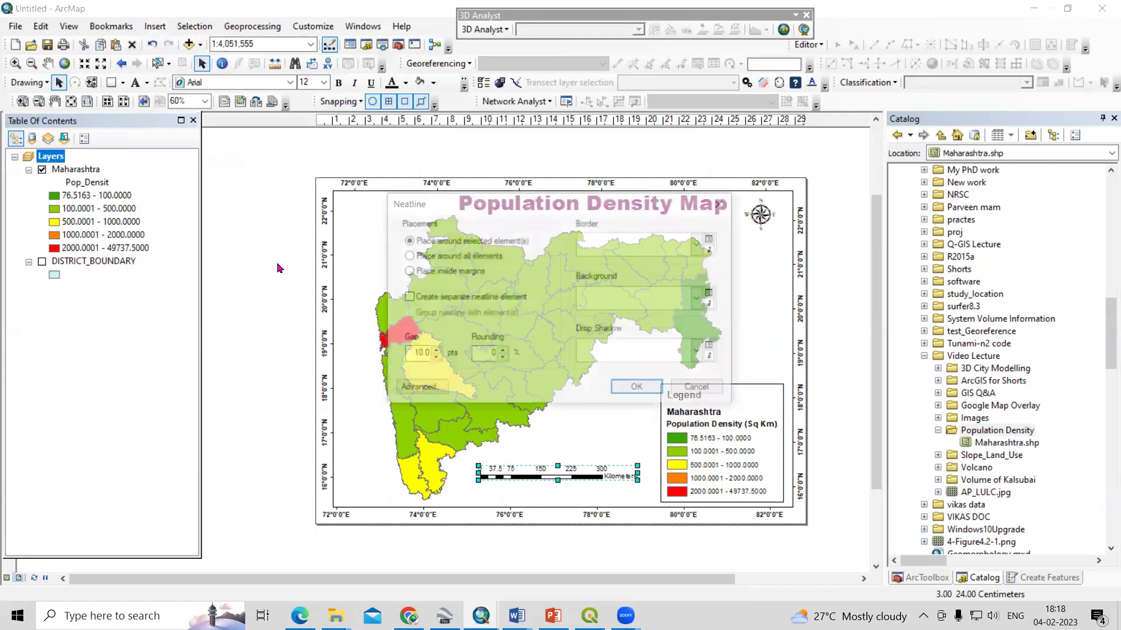
click(603, 250)
click(619, 286)
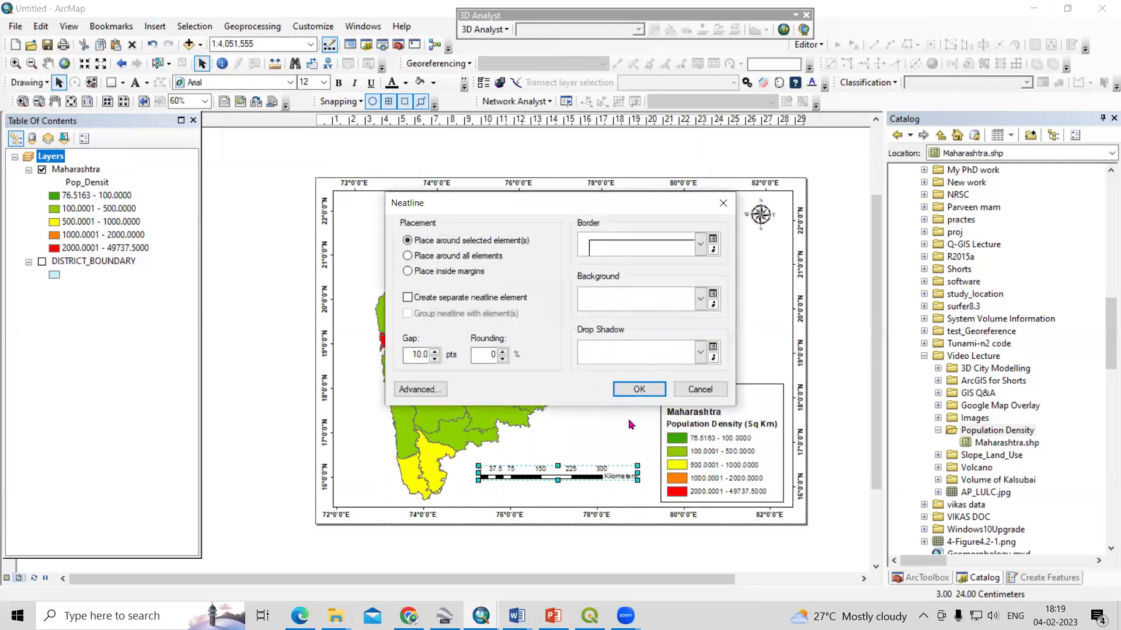
click(639, 391)
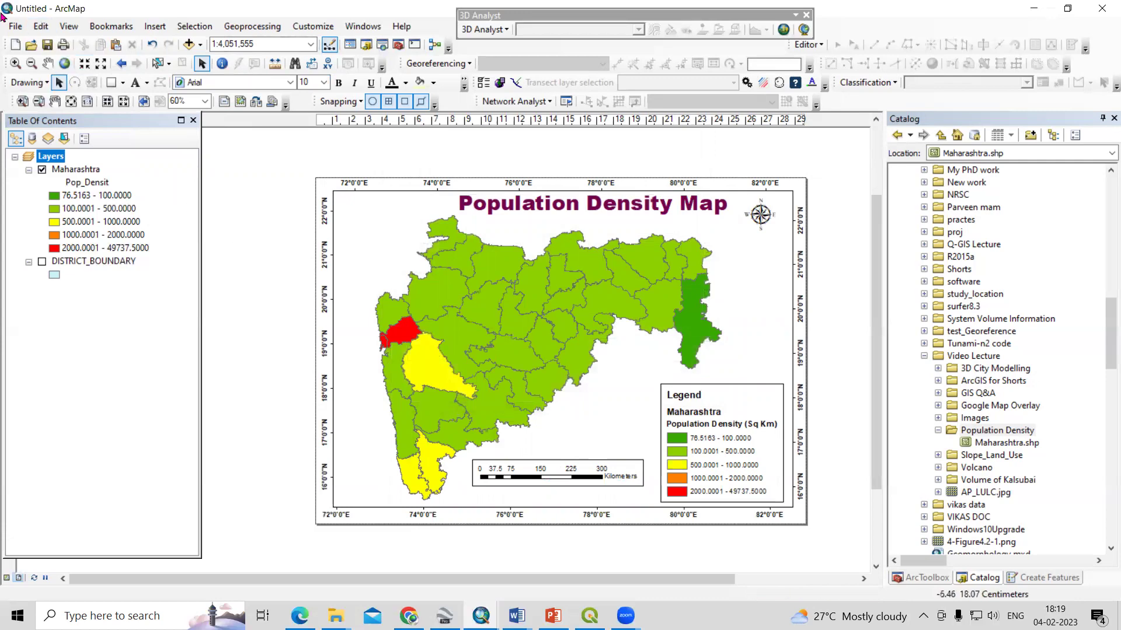
Export the map as a 300 dpi JPEG named MAP_Popoulation in the Population Density folder.
click(14, 26)
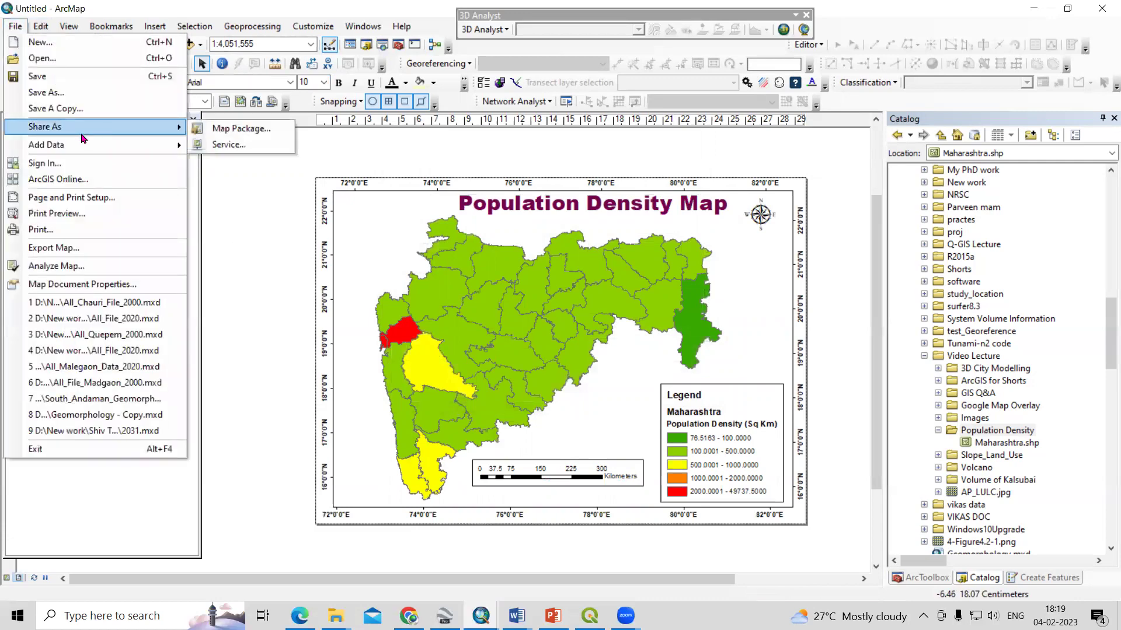
click(93, 248)
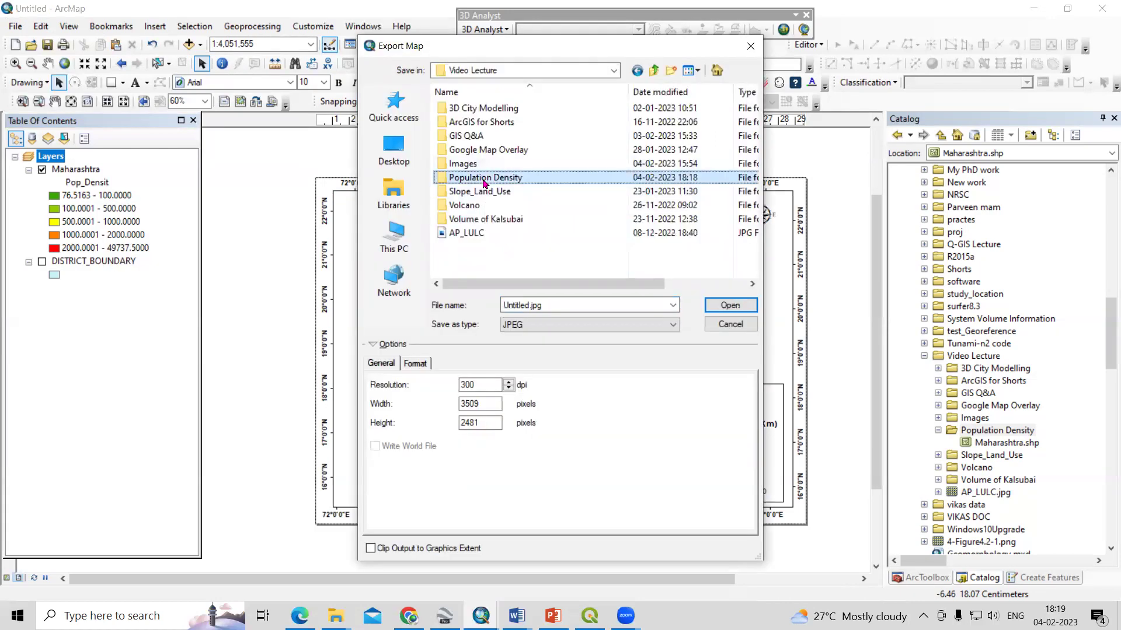
double_click(484, 183)
double_click(549, 306)
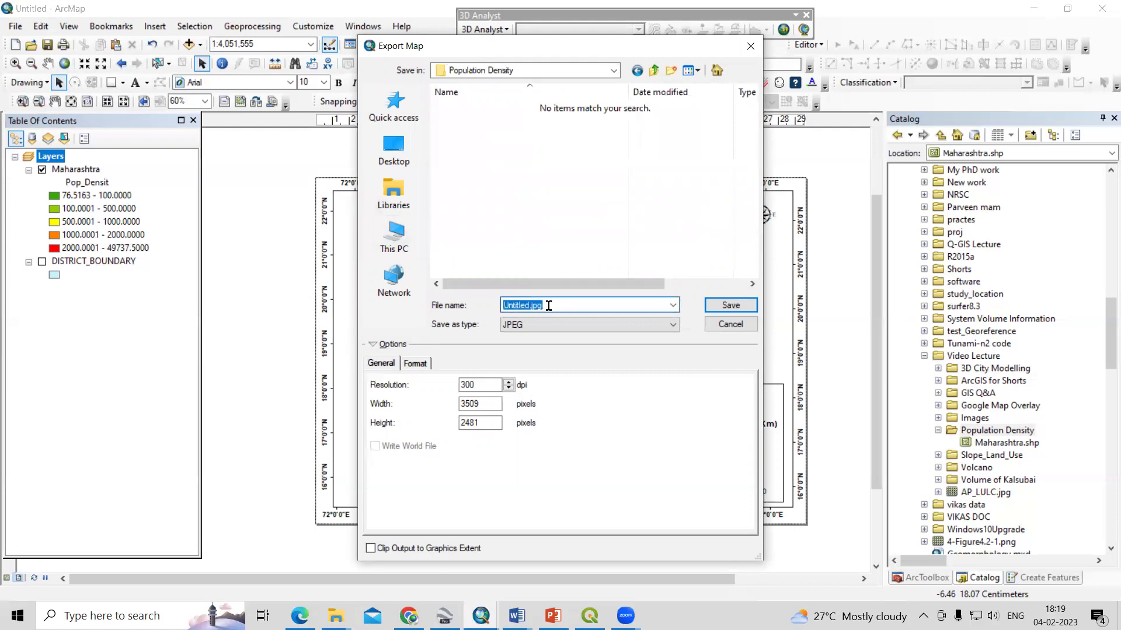
key(BackSpace)
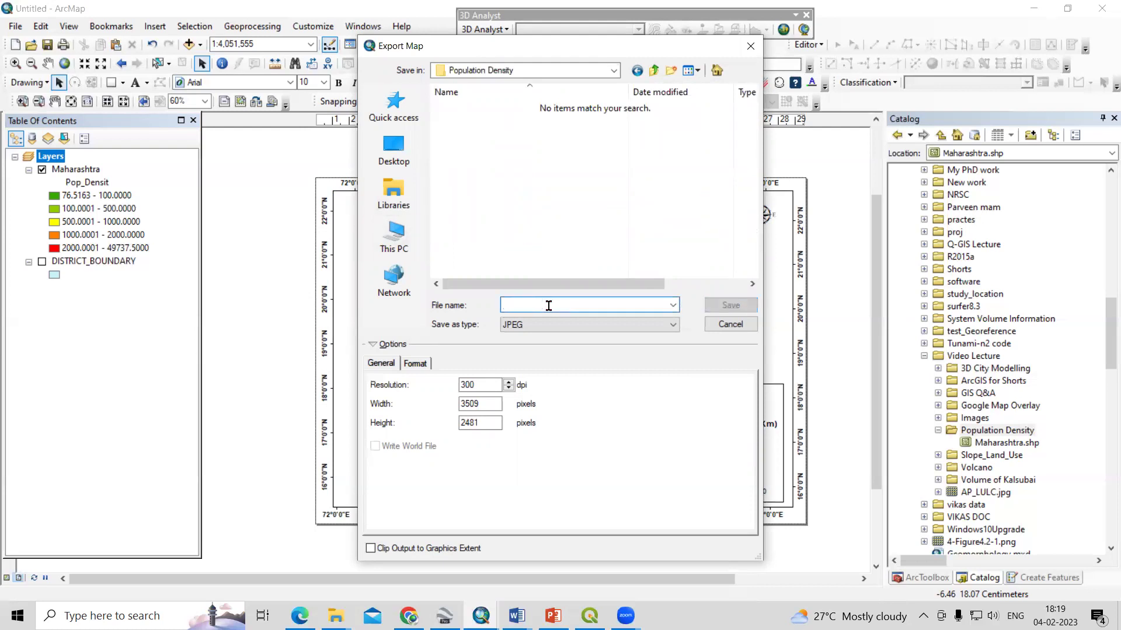
text(MAP_Popoulation)
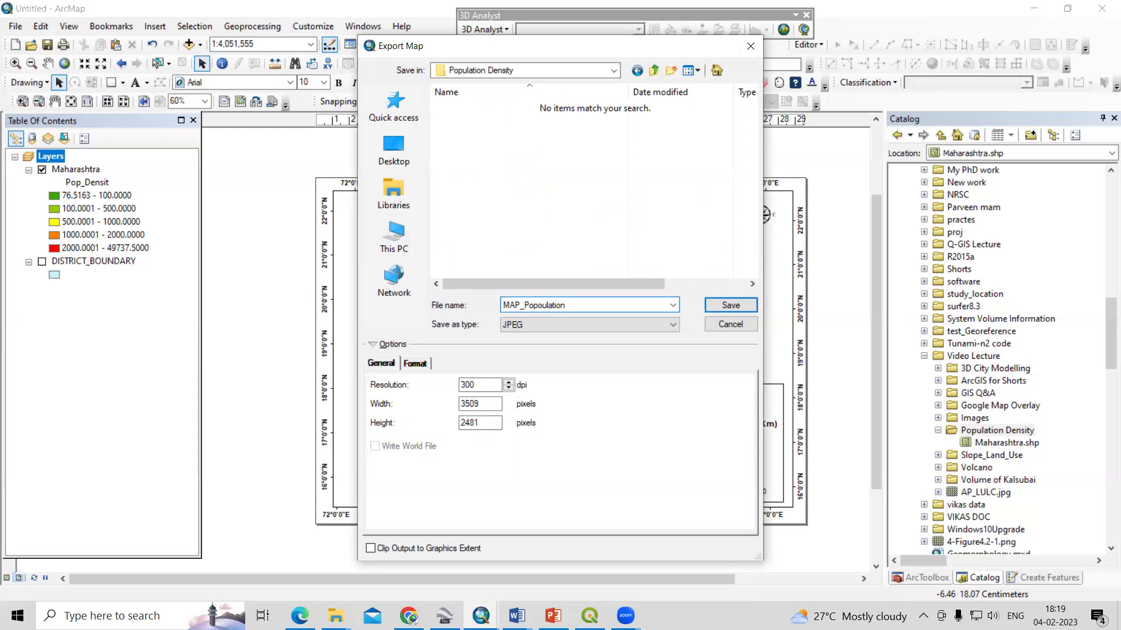
double_click(476, 384)
click(484, 387)
drag(484, 387, 441, 387)
click(482, 387)
click(730, 306)
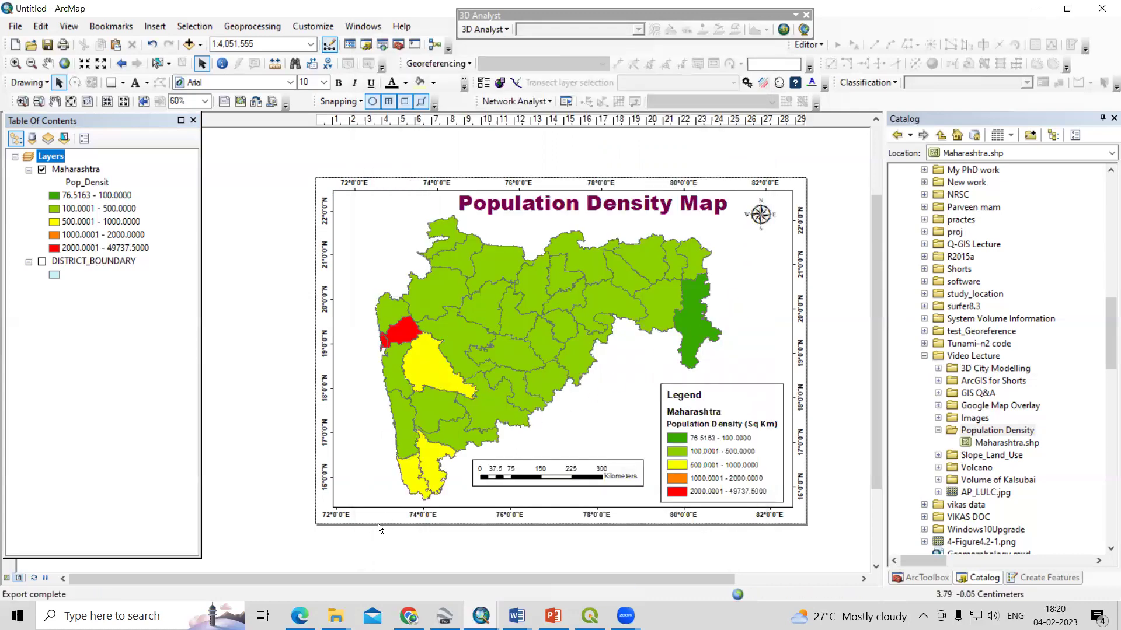
Open the exported MAP_Popoulation image from the Population Density folder in File Explorer and inspect the finished map.
mouse_move(335, 616)
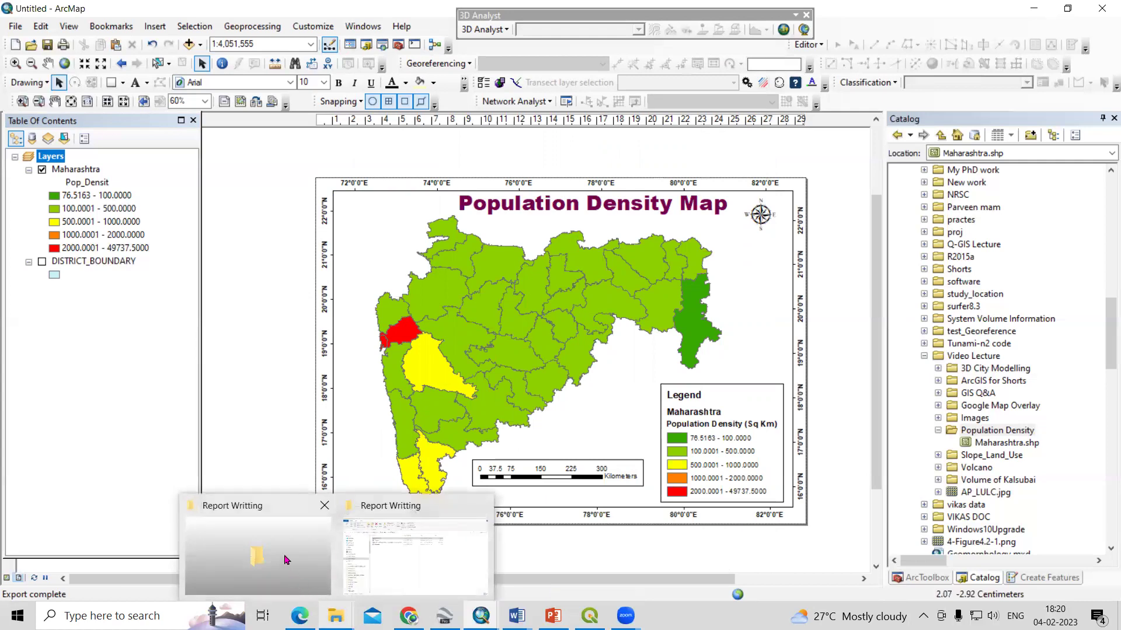
click(286, 559)
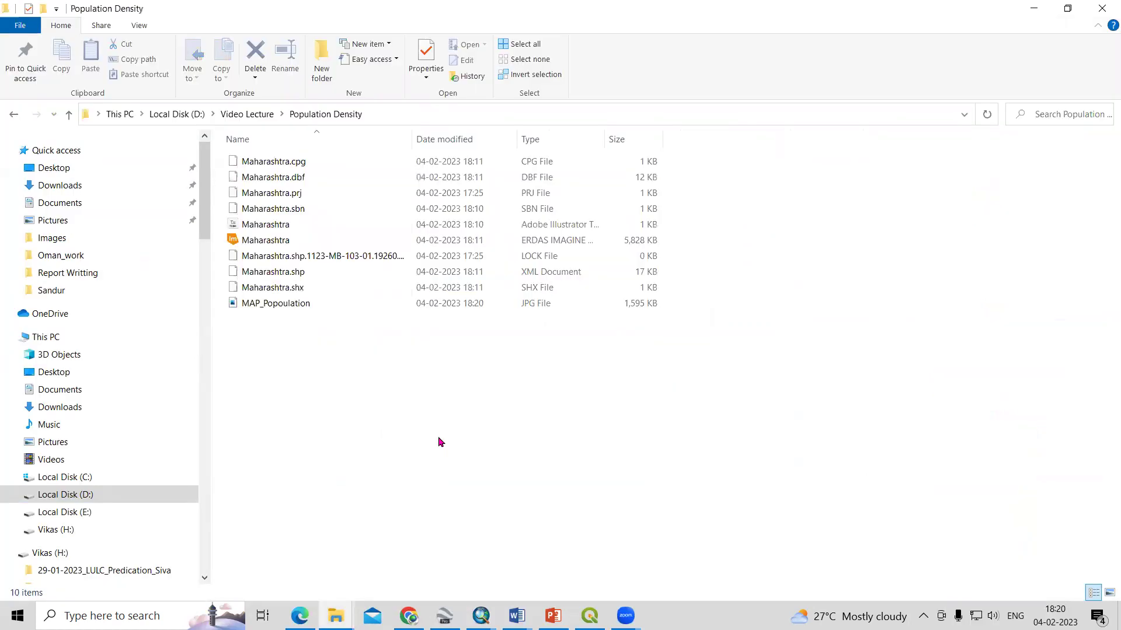
double_click(303, 309)
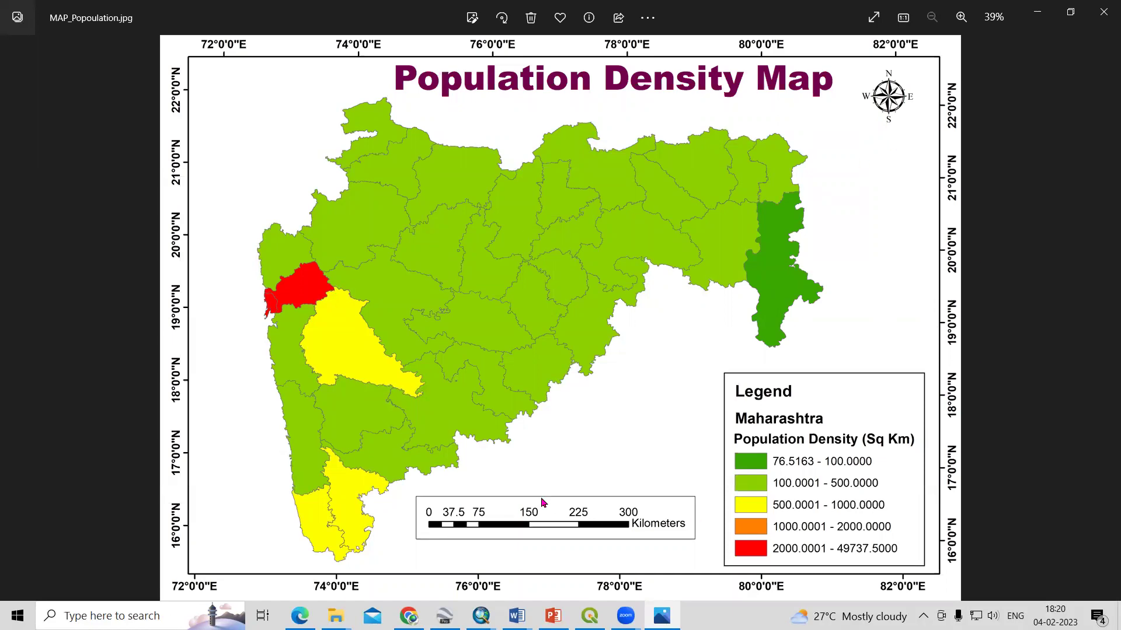
scroll(442, 245, up, 2)
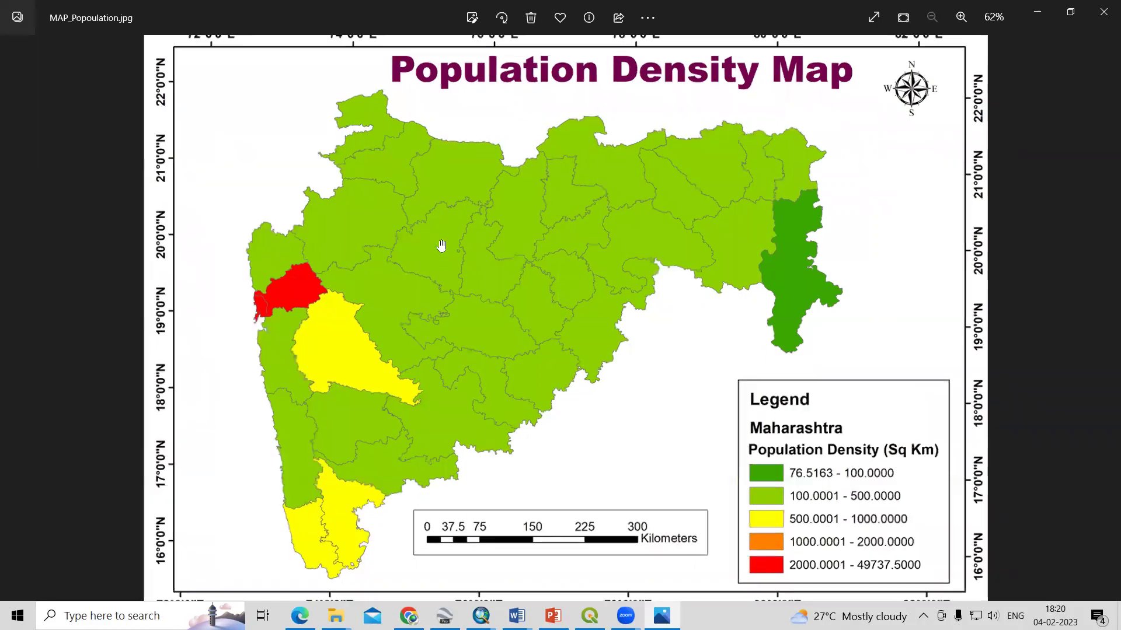
scroll(440, 245, up, 2)
scroll(1064, 311, down, 2)
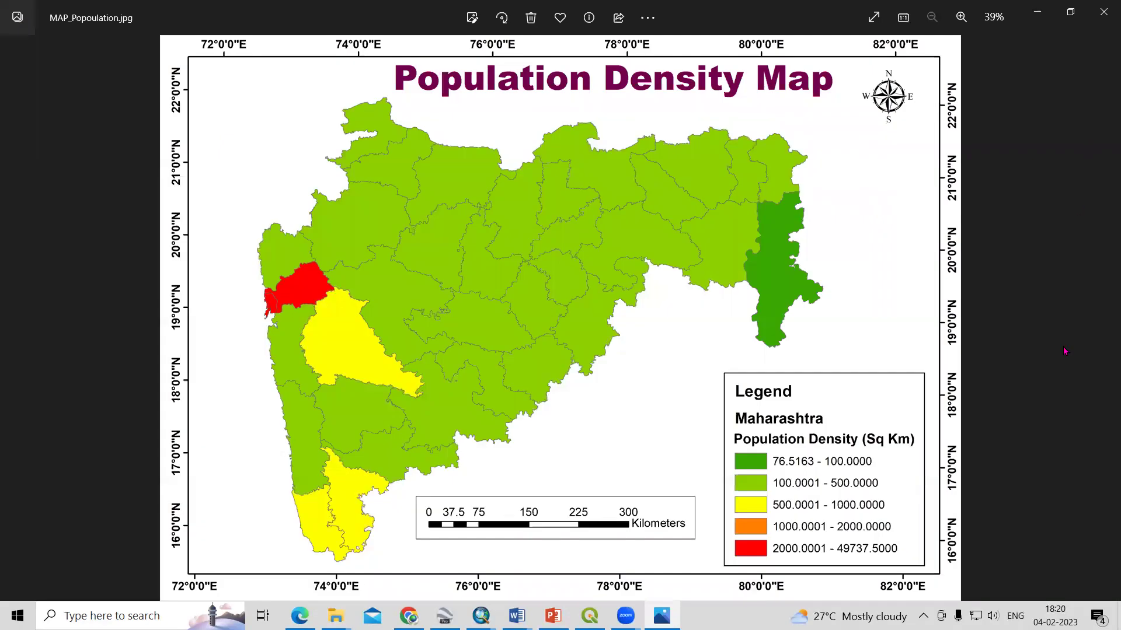